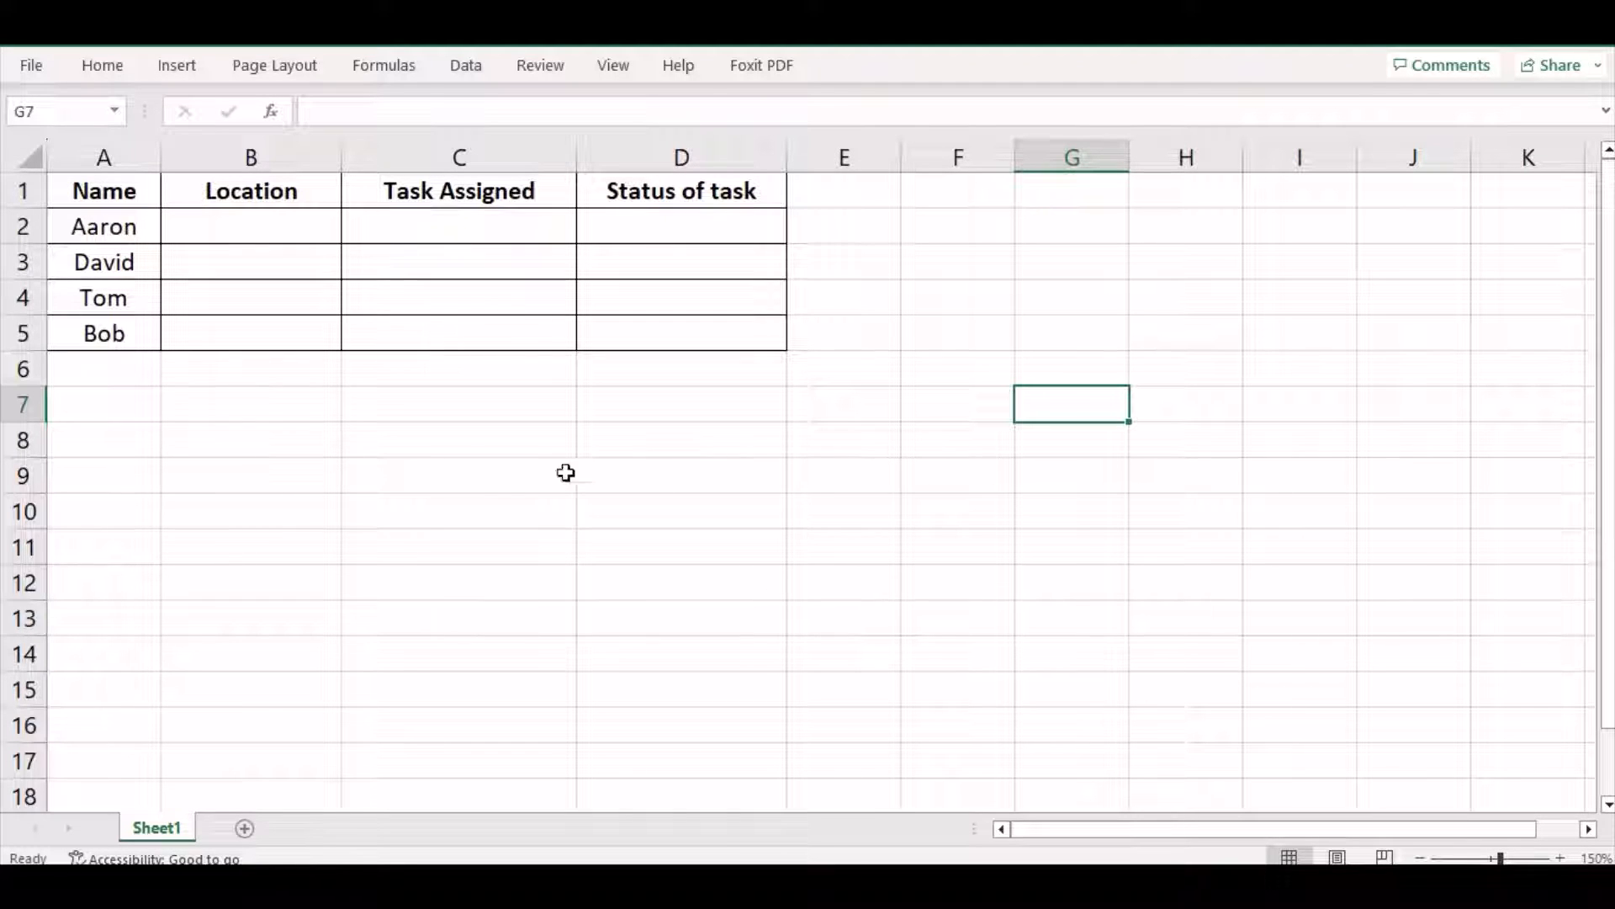
click(226, 395)
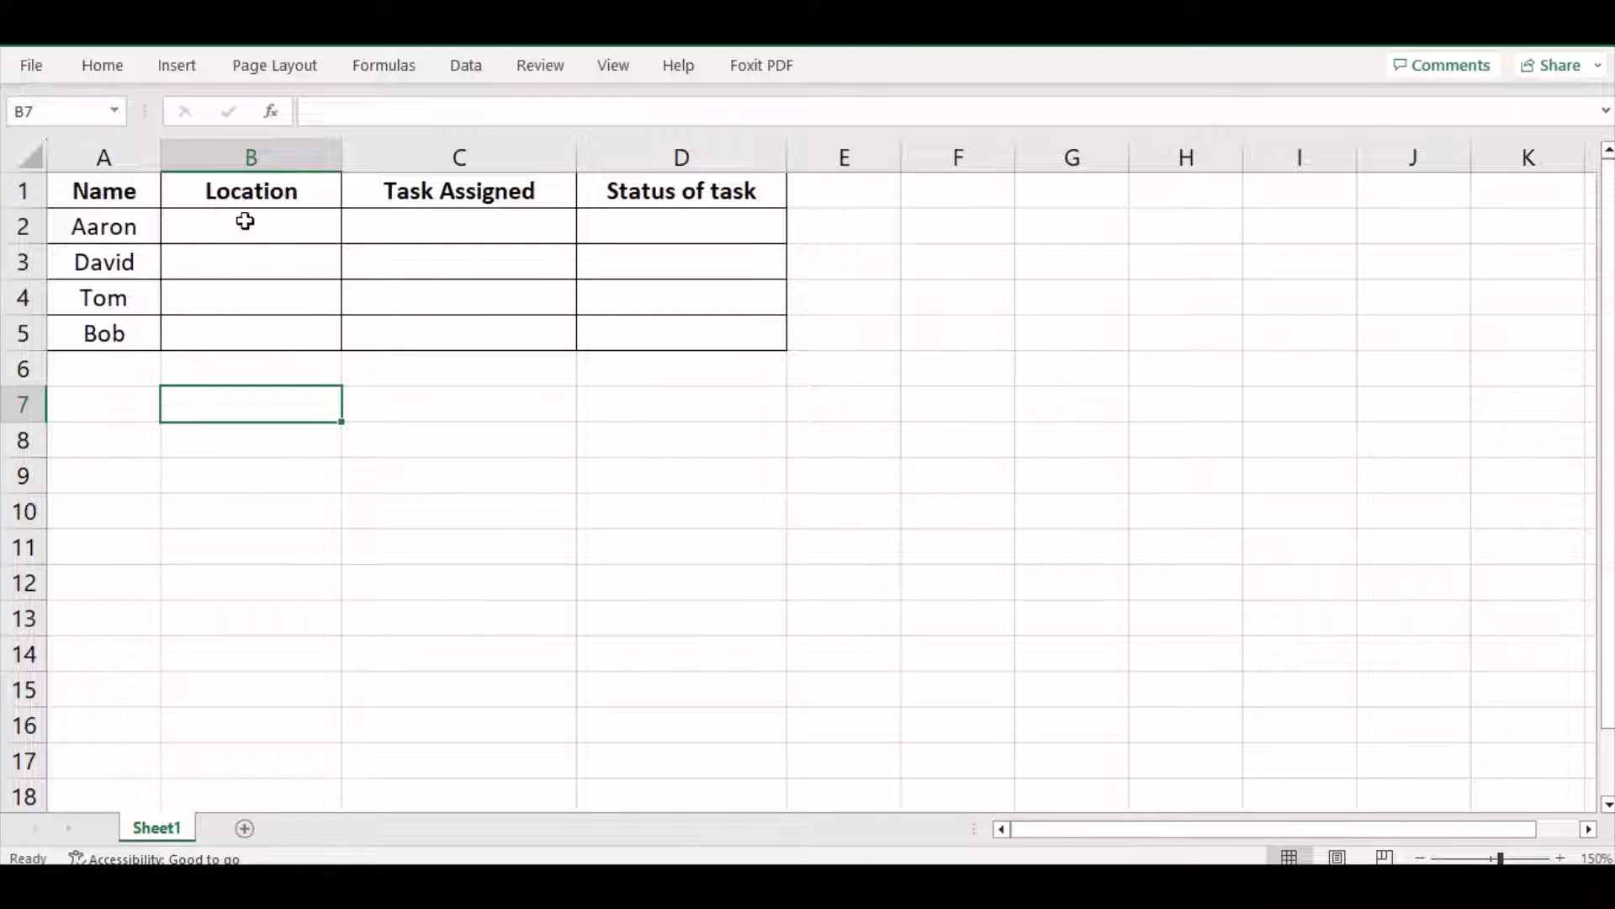
click(269, 191)
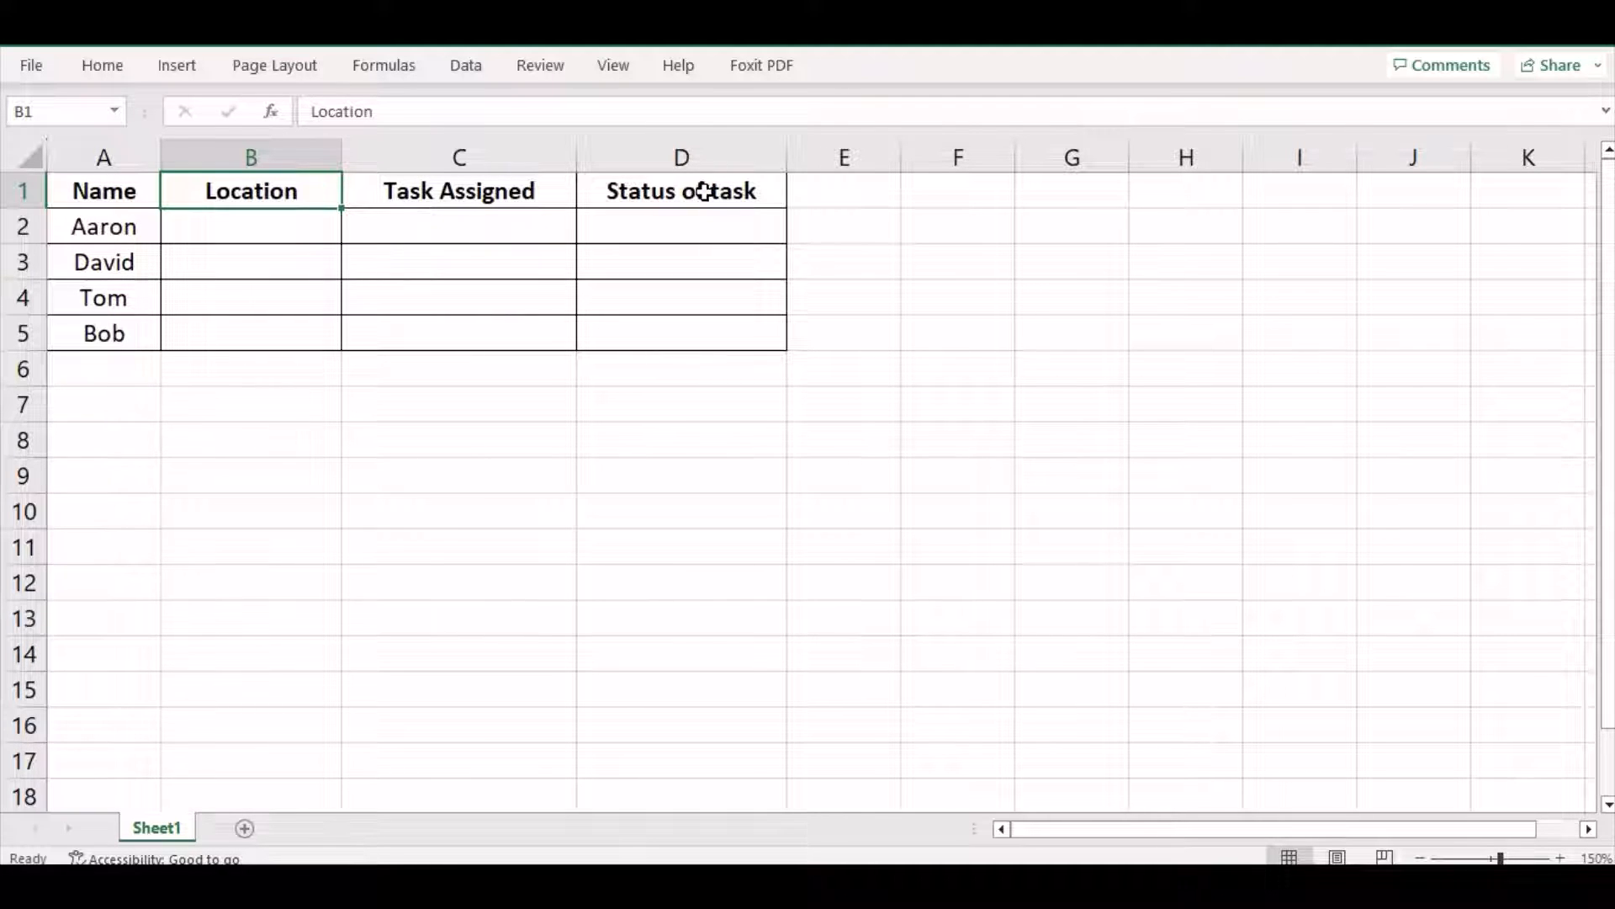
click(942, 311)
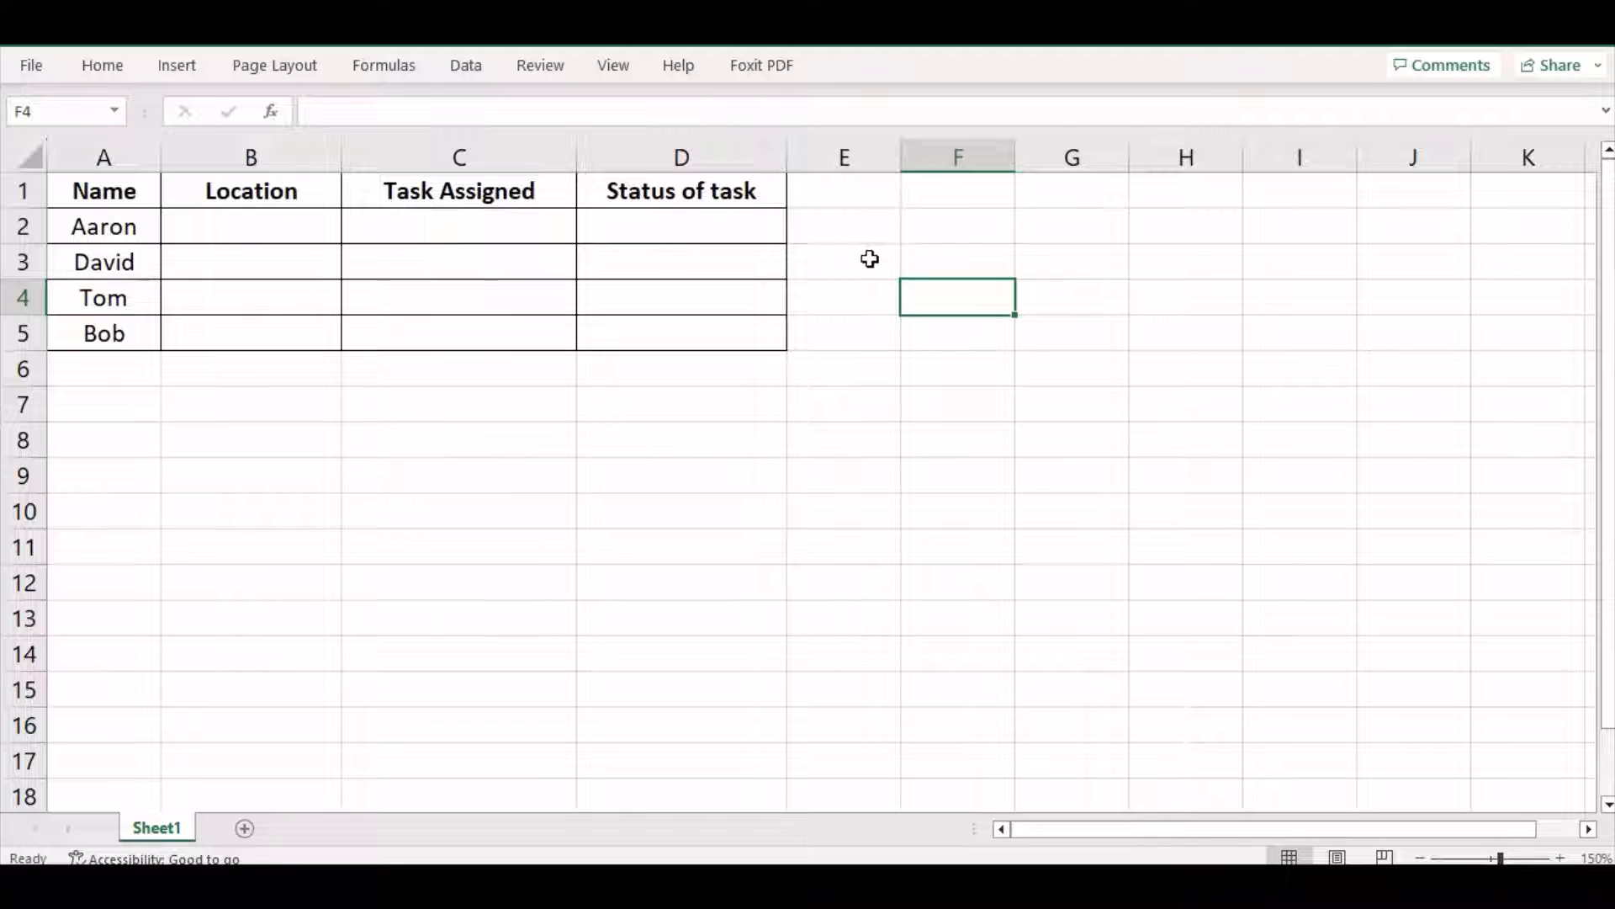
click(948, 231)
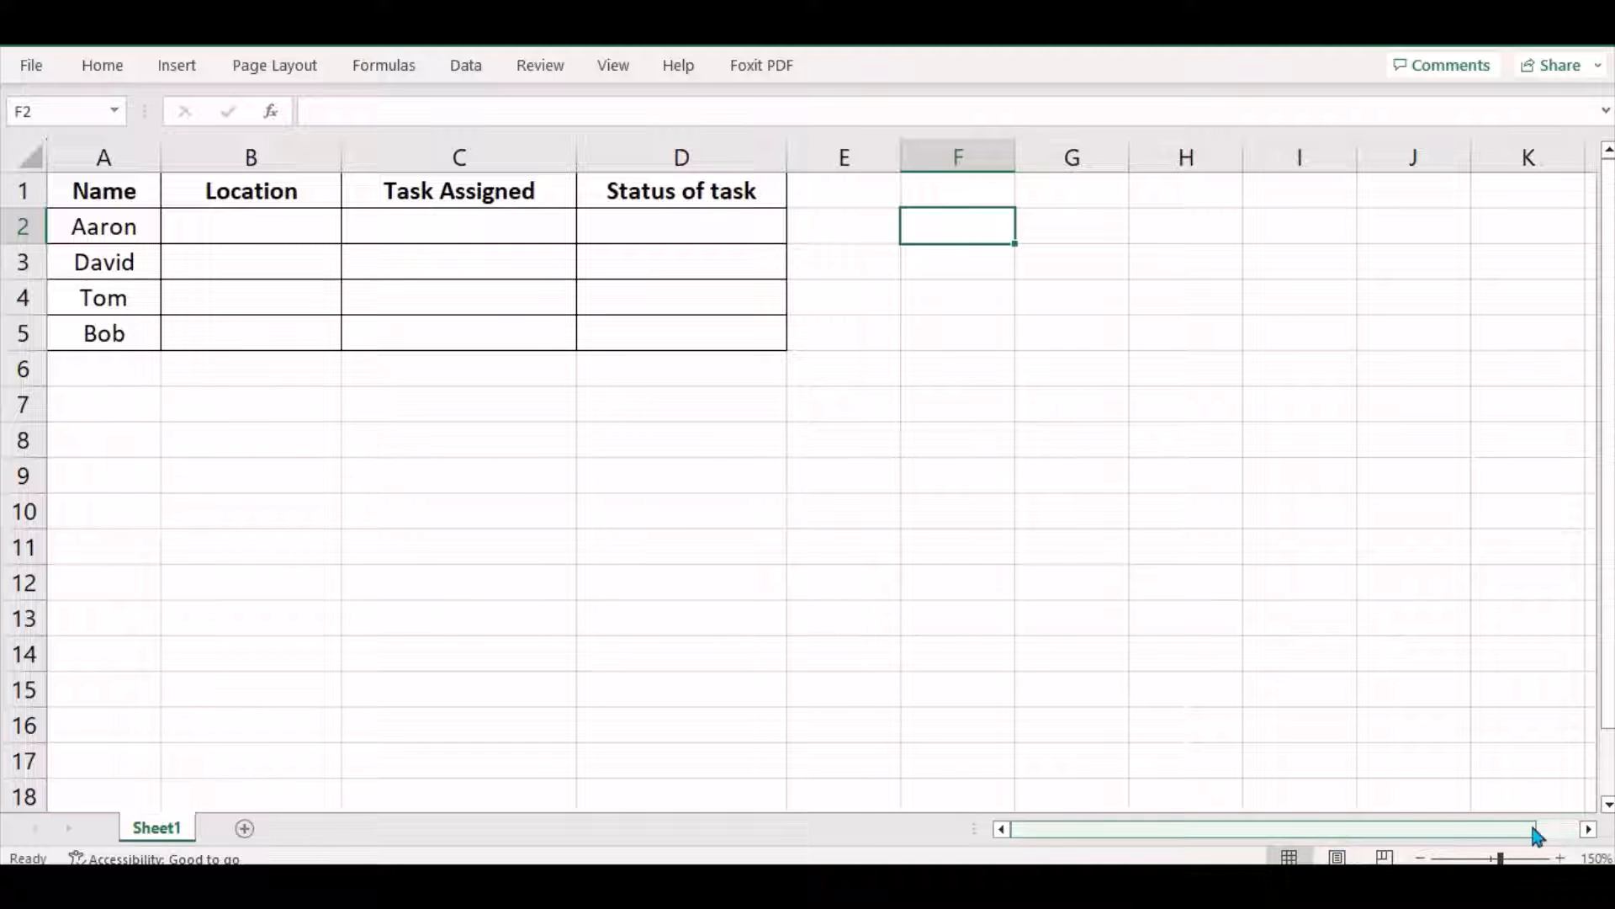
Step: Enter Wolverhampton in cell Q2, well away from the main table, as the first location of a source list
click(1590, 833)
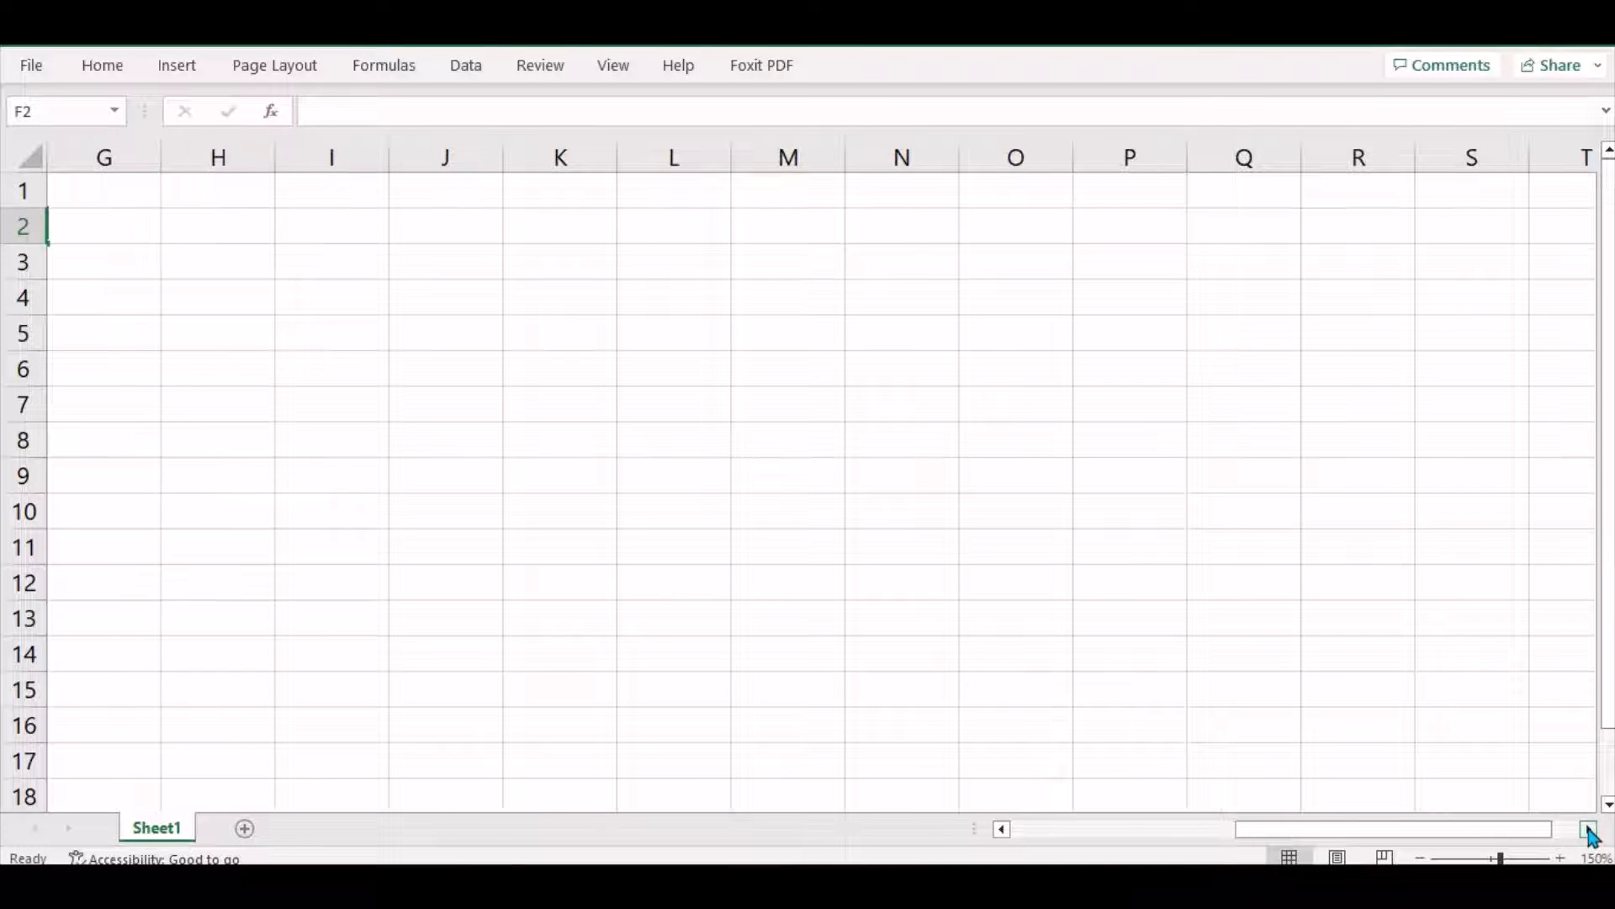
click(1231, 185)
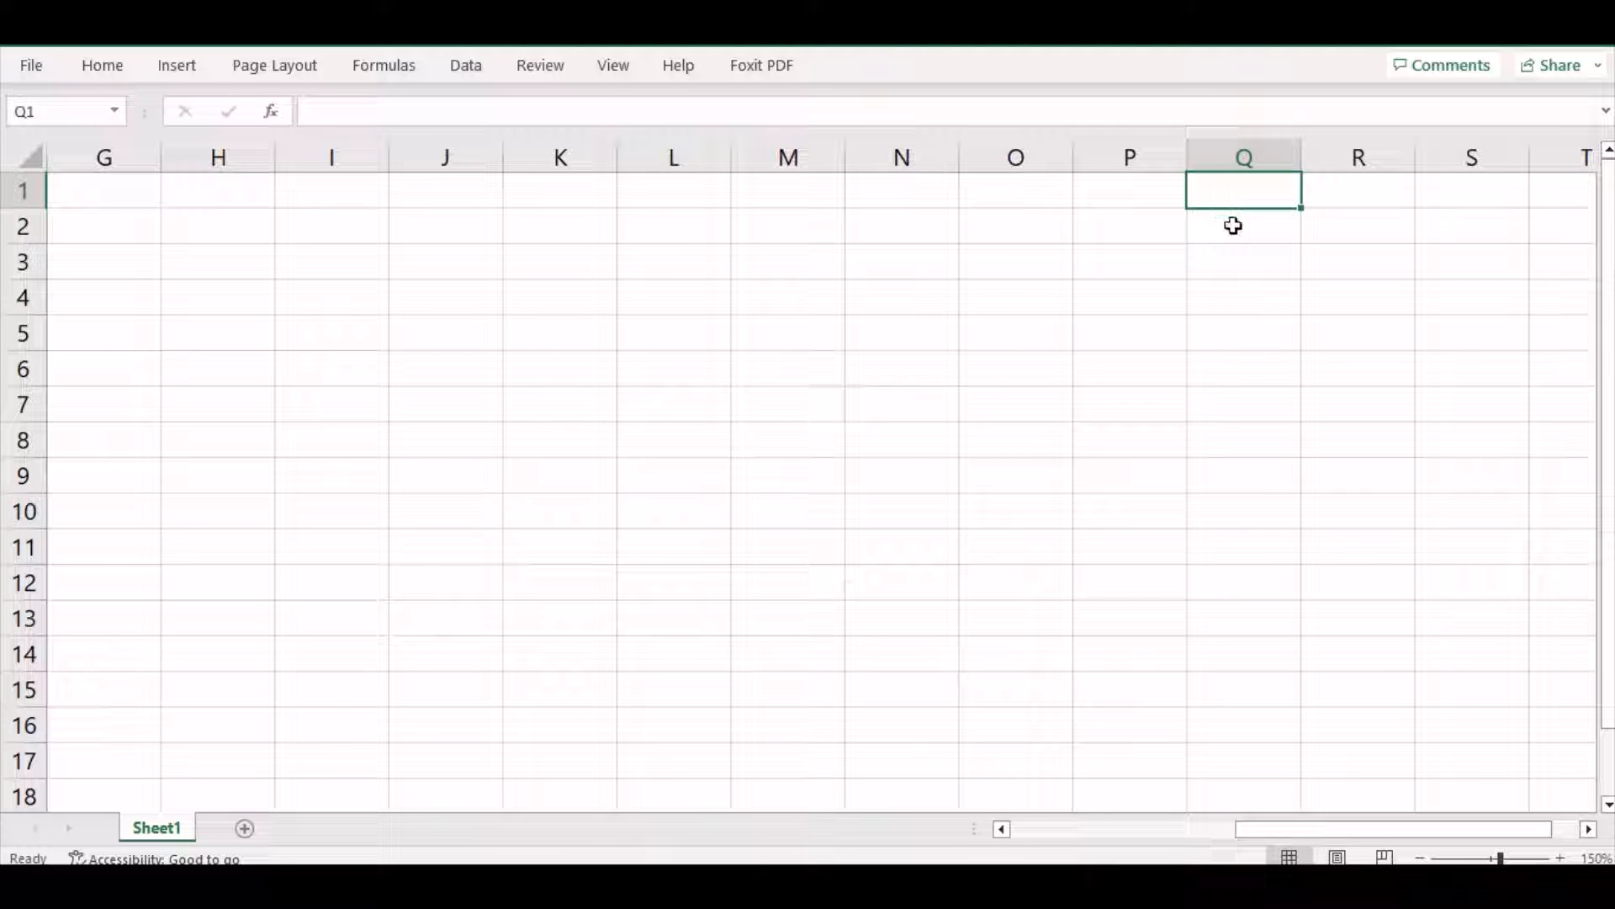
click(1233, 225)
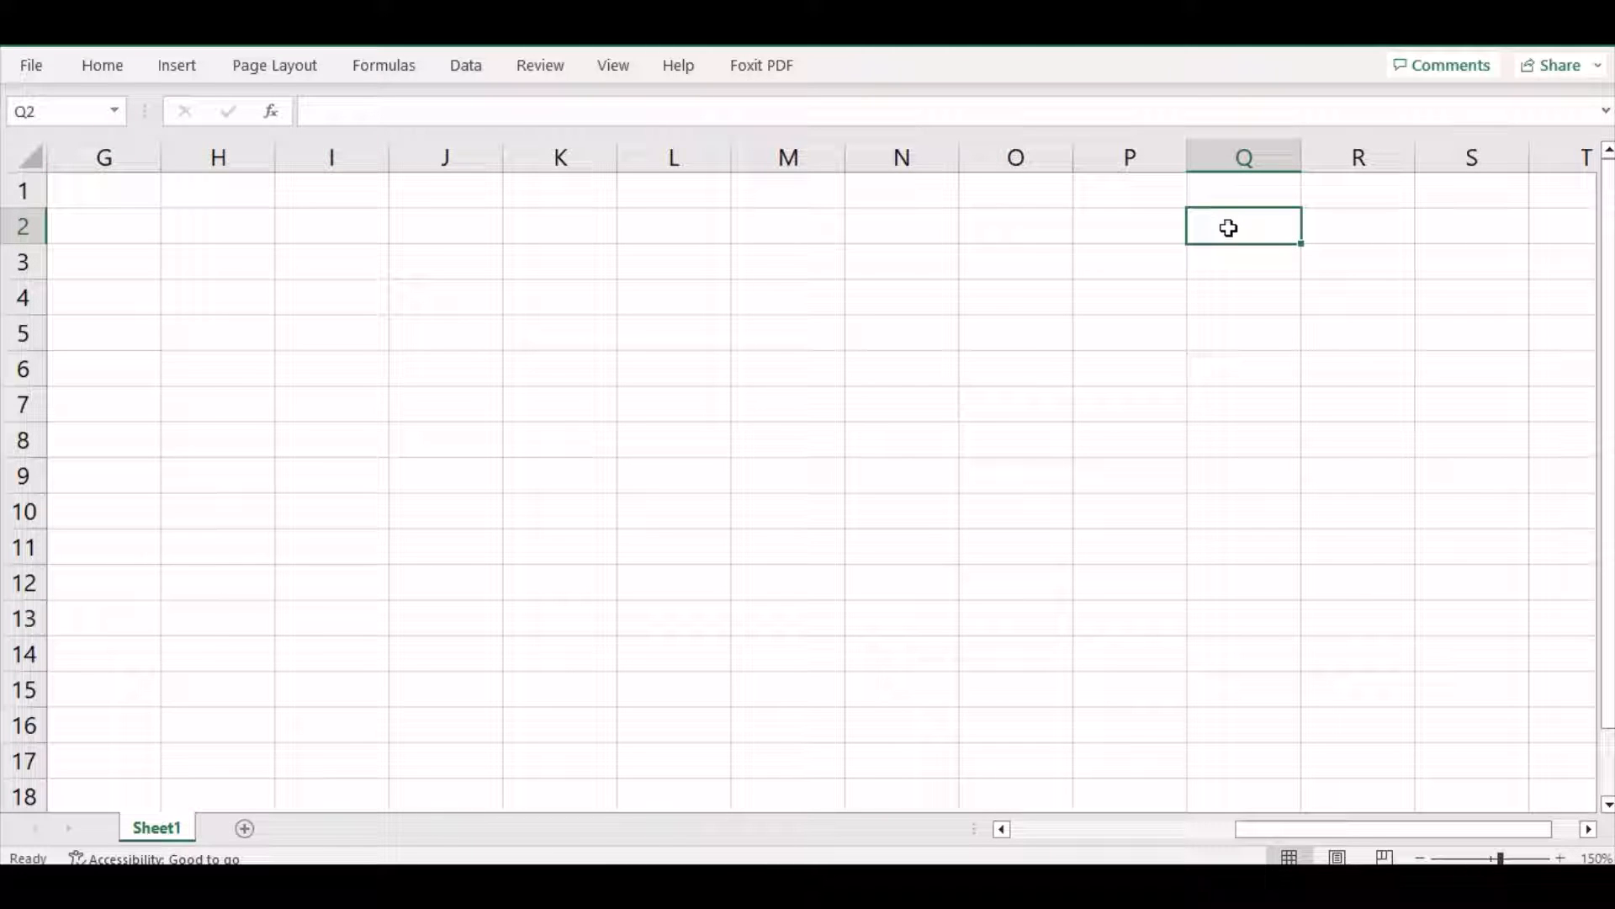
double_click(1229, 228)
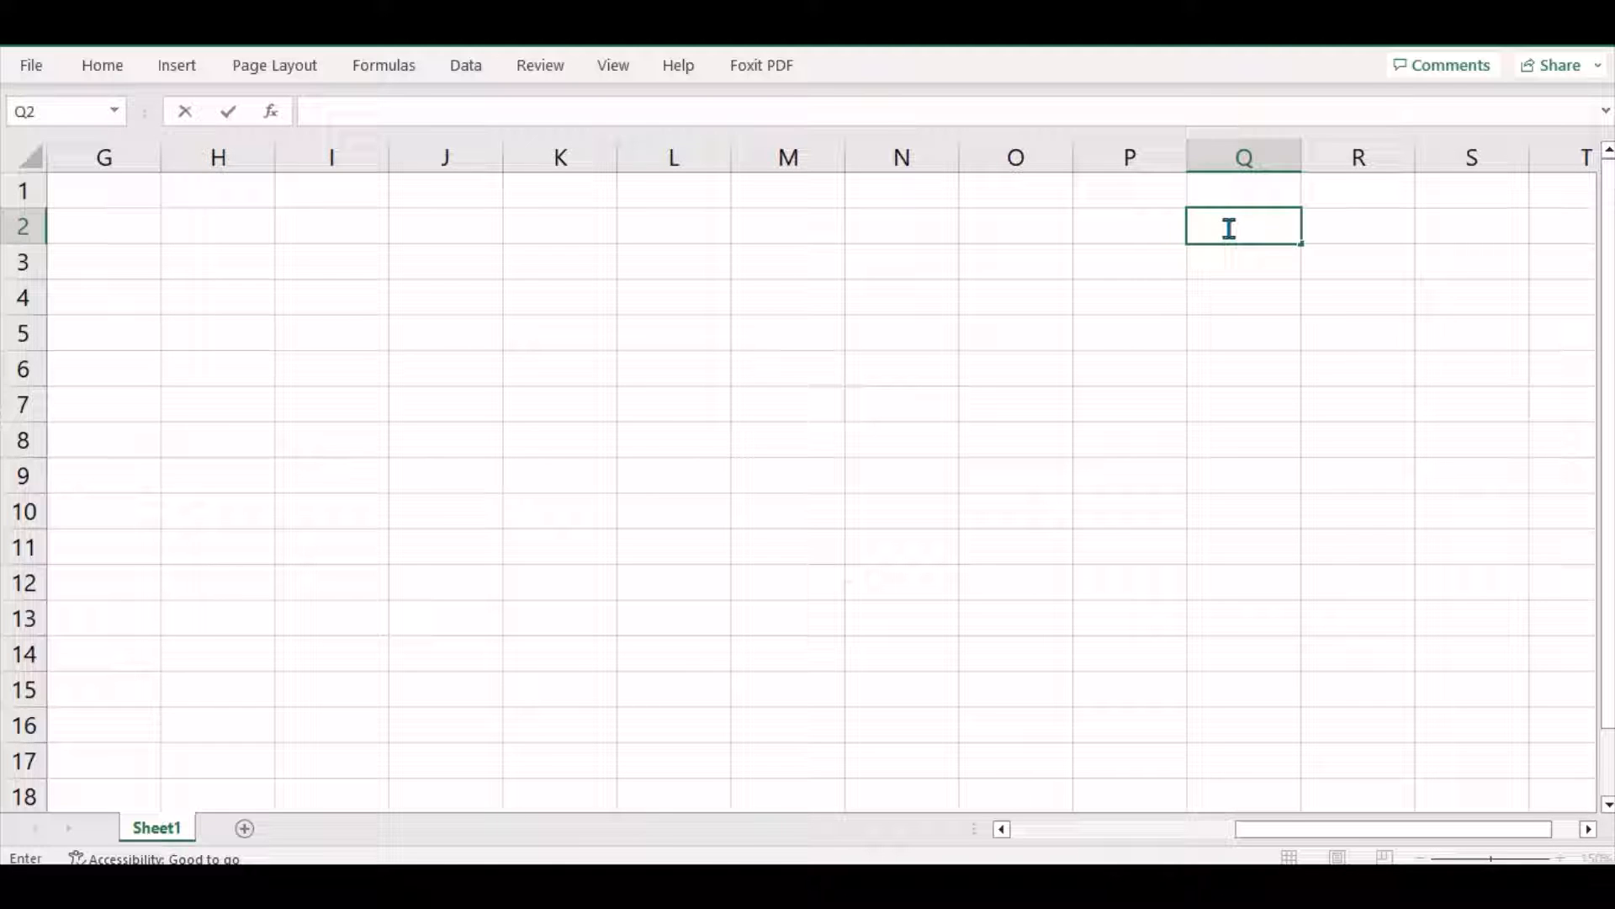
key(Caps_Lock)
text(W)
key(Caps_Lock)
text(olverhamp)
key(BackSpace)
key(BackSpace)
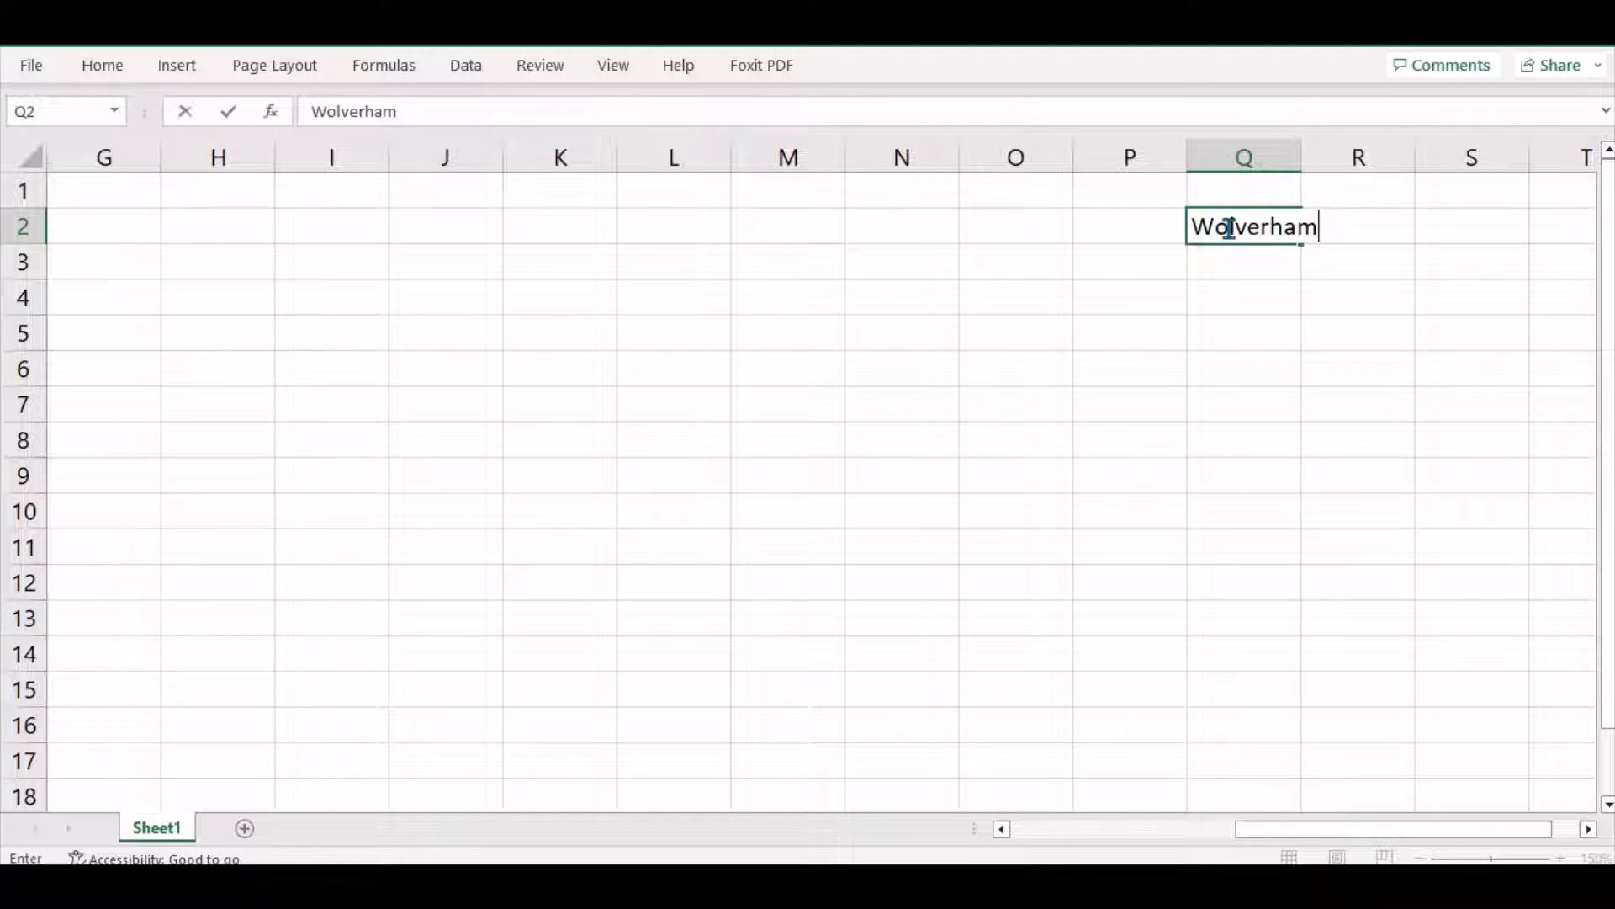
text(pton)
Step: Enter Birmingham in cell Q3 as the second location of the source list
click(1234, 262)
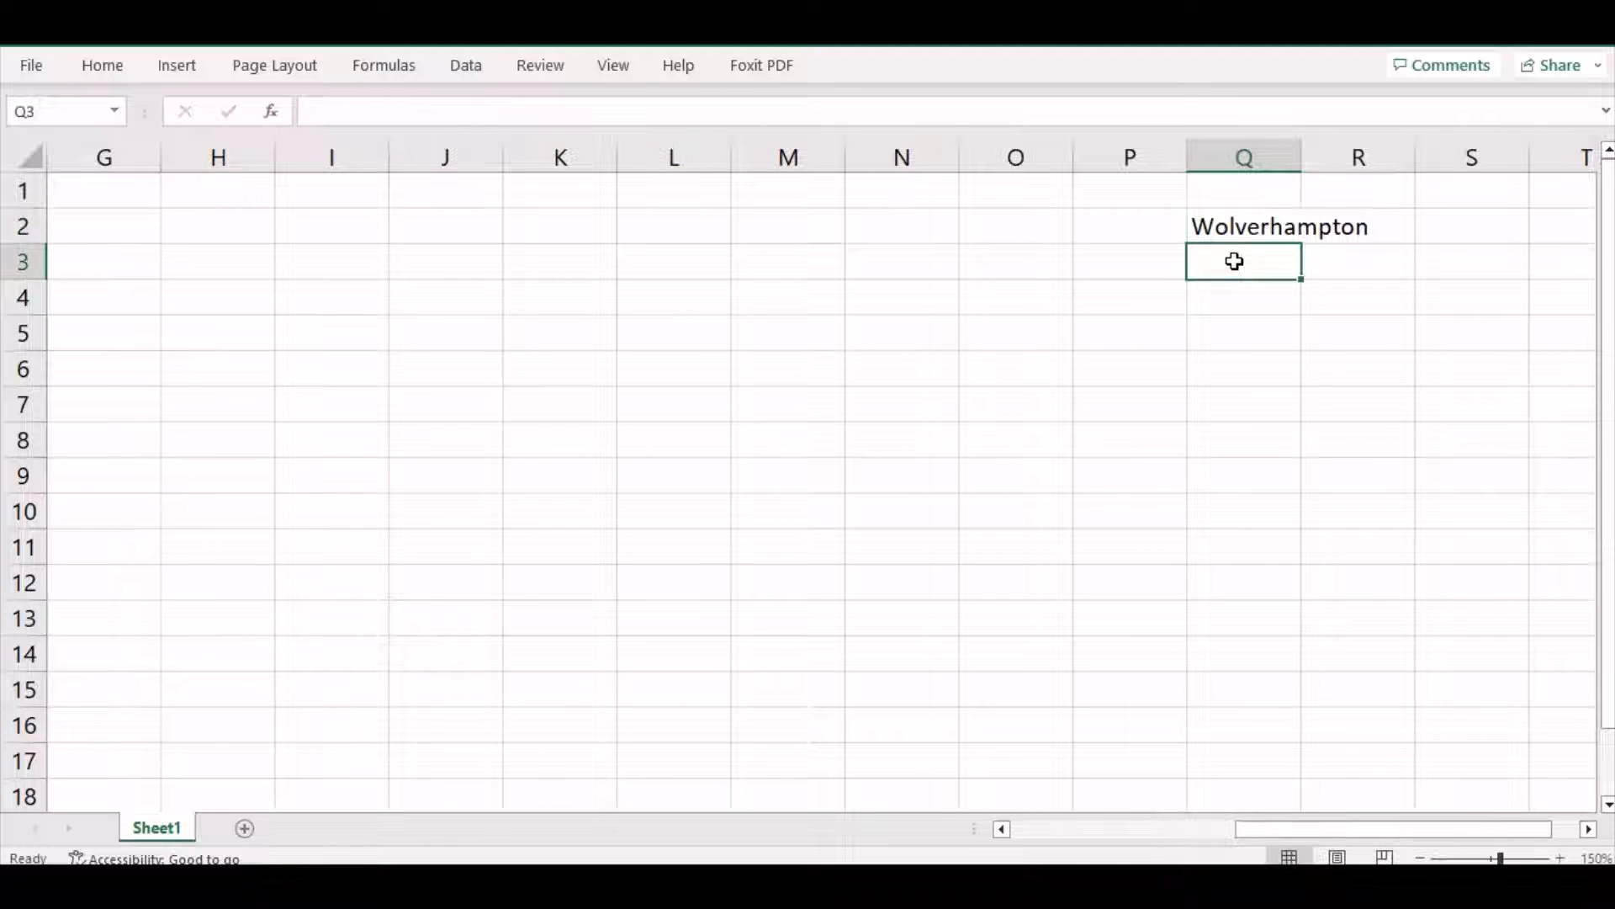
text(Bi)
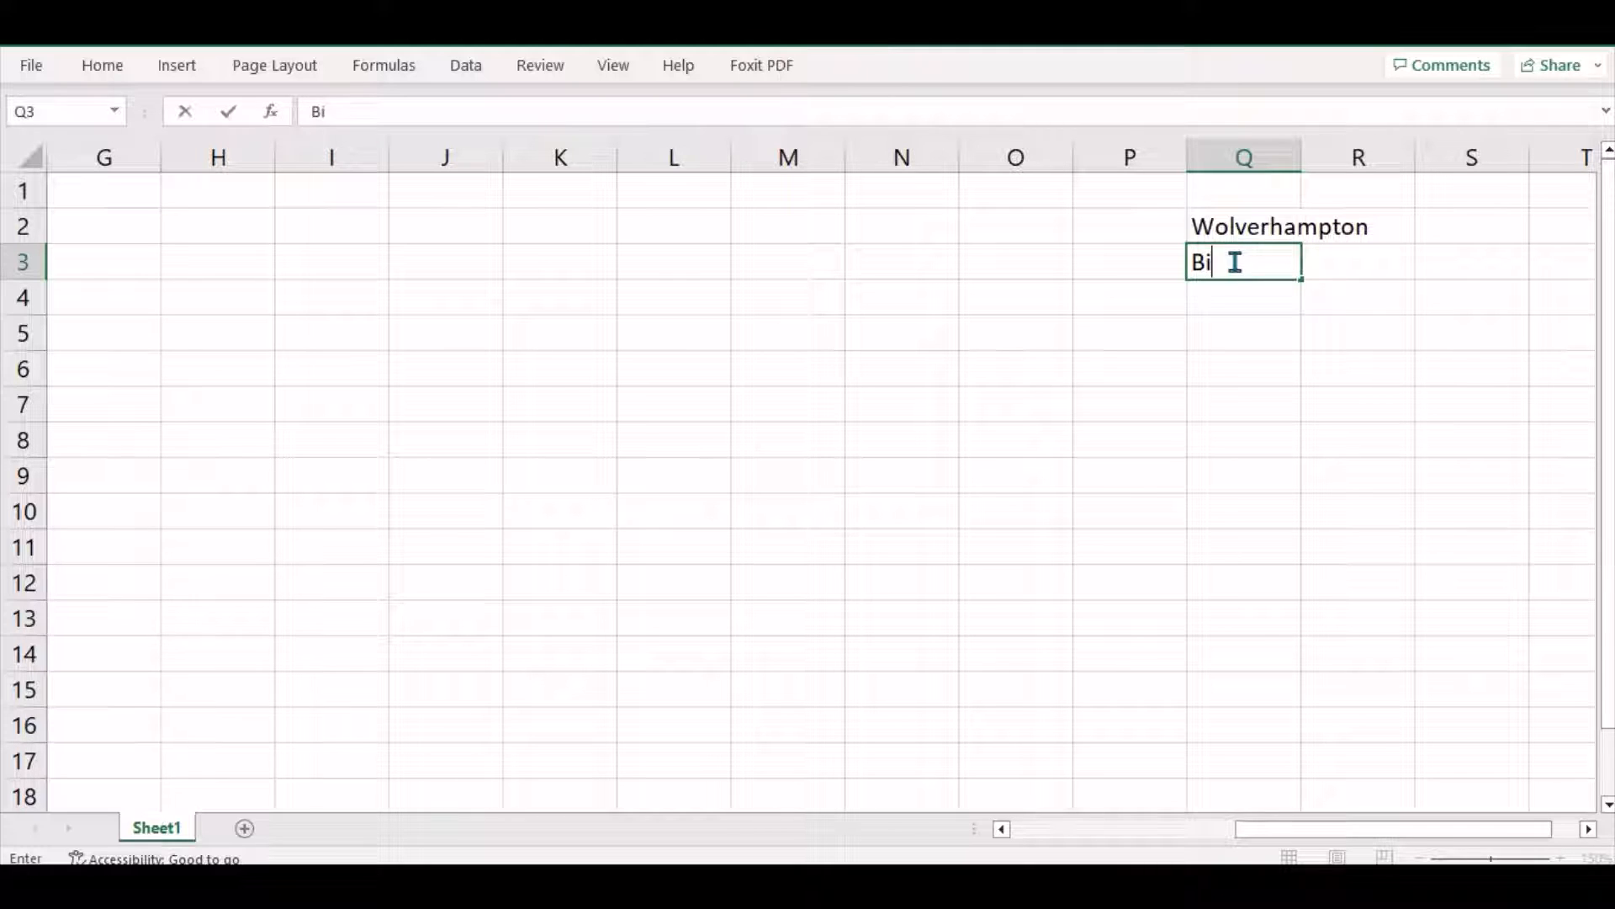
text(rminghm)
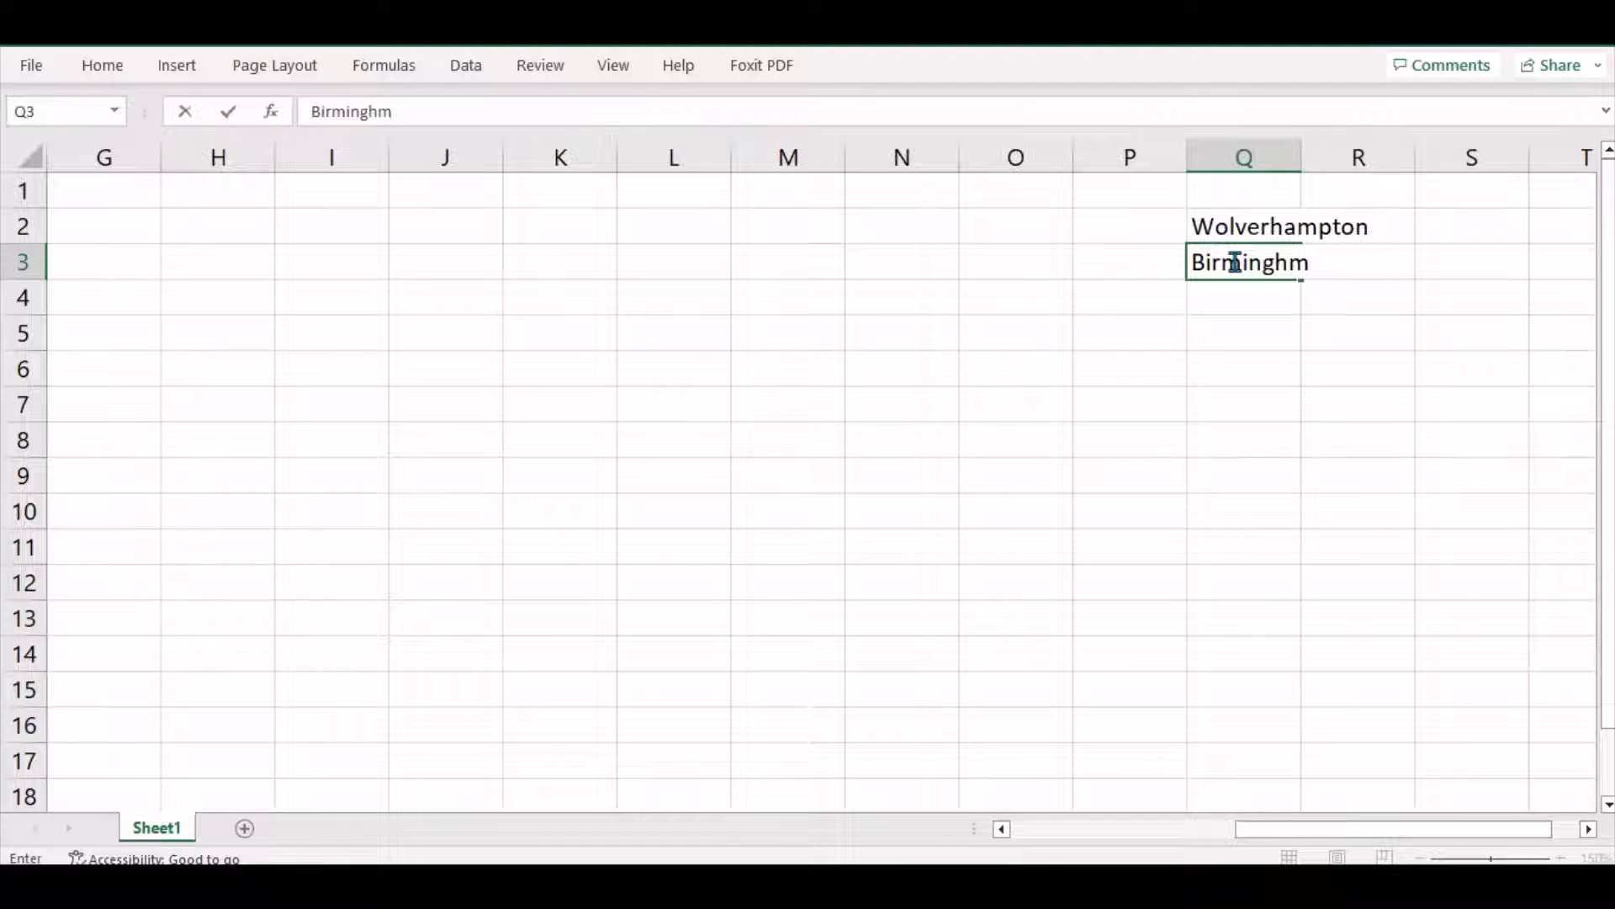
key(BackSpace)
text(am)
Step: Enter Walsall in cell Q4 and Telford in Q5, and widen column Q to fit the location names
click(1256, 295)
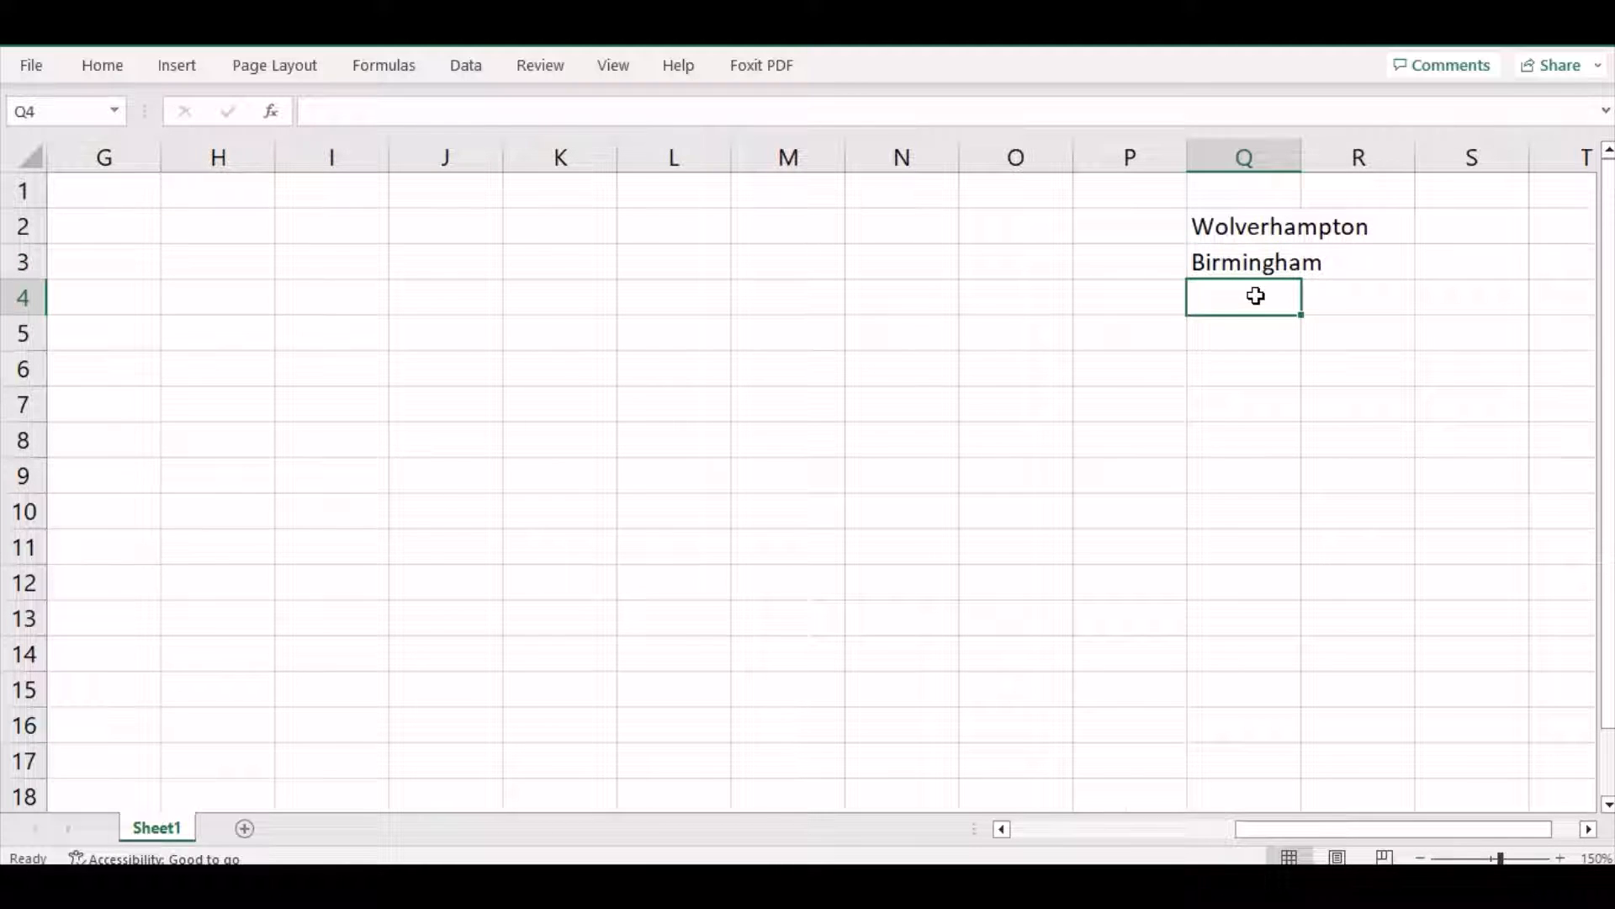
text(Walsall)
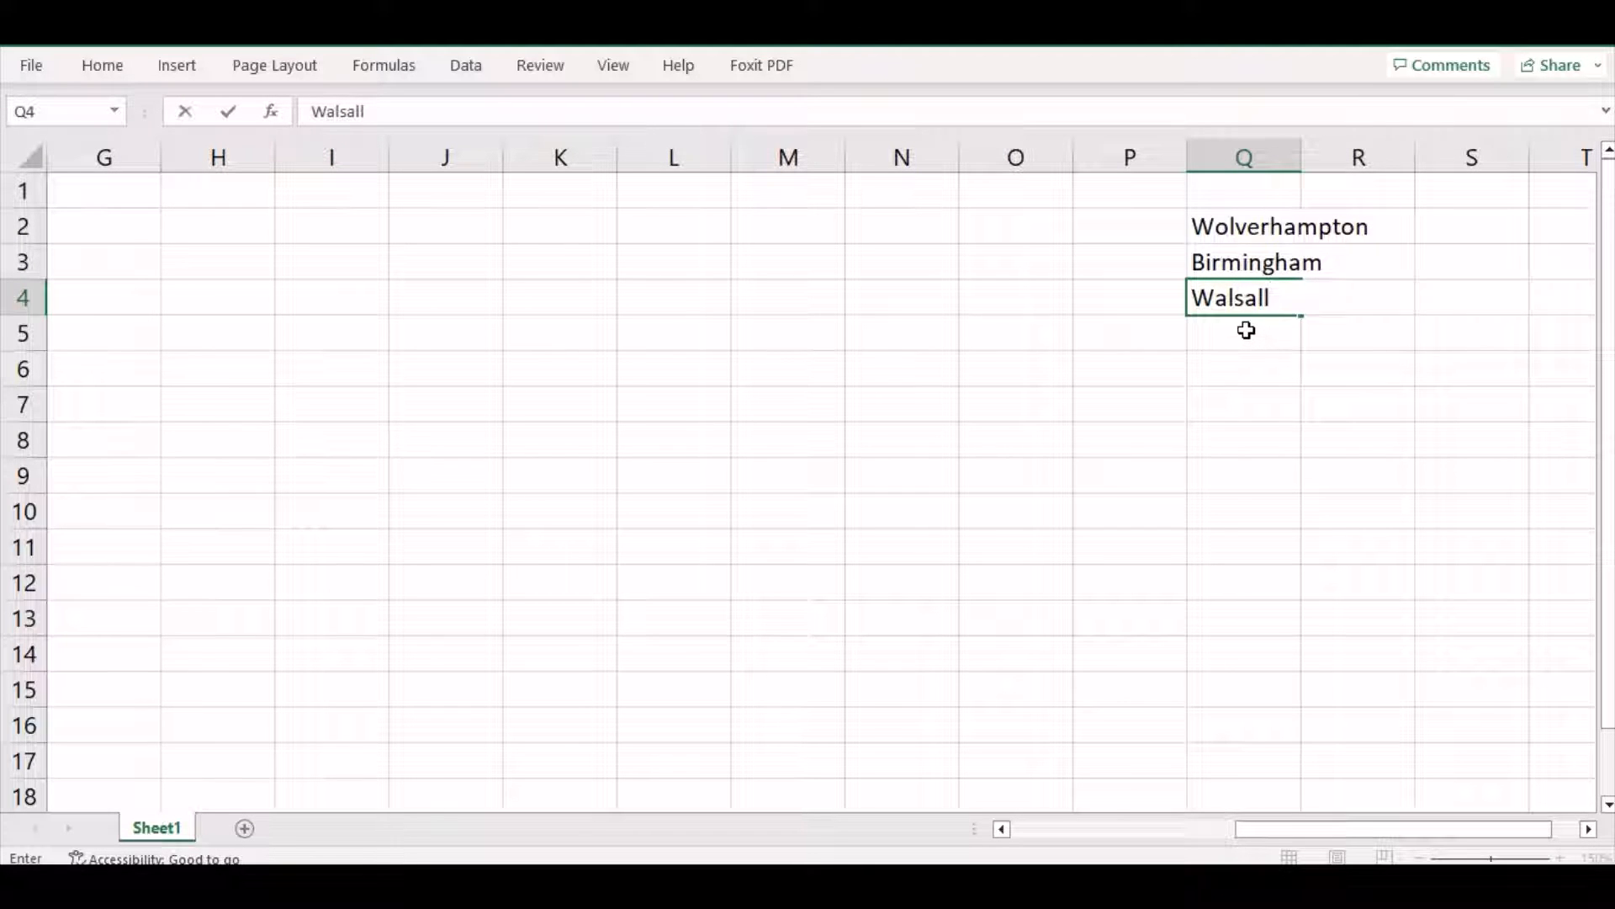
key(Return)
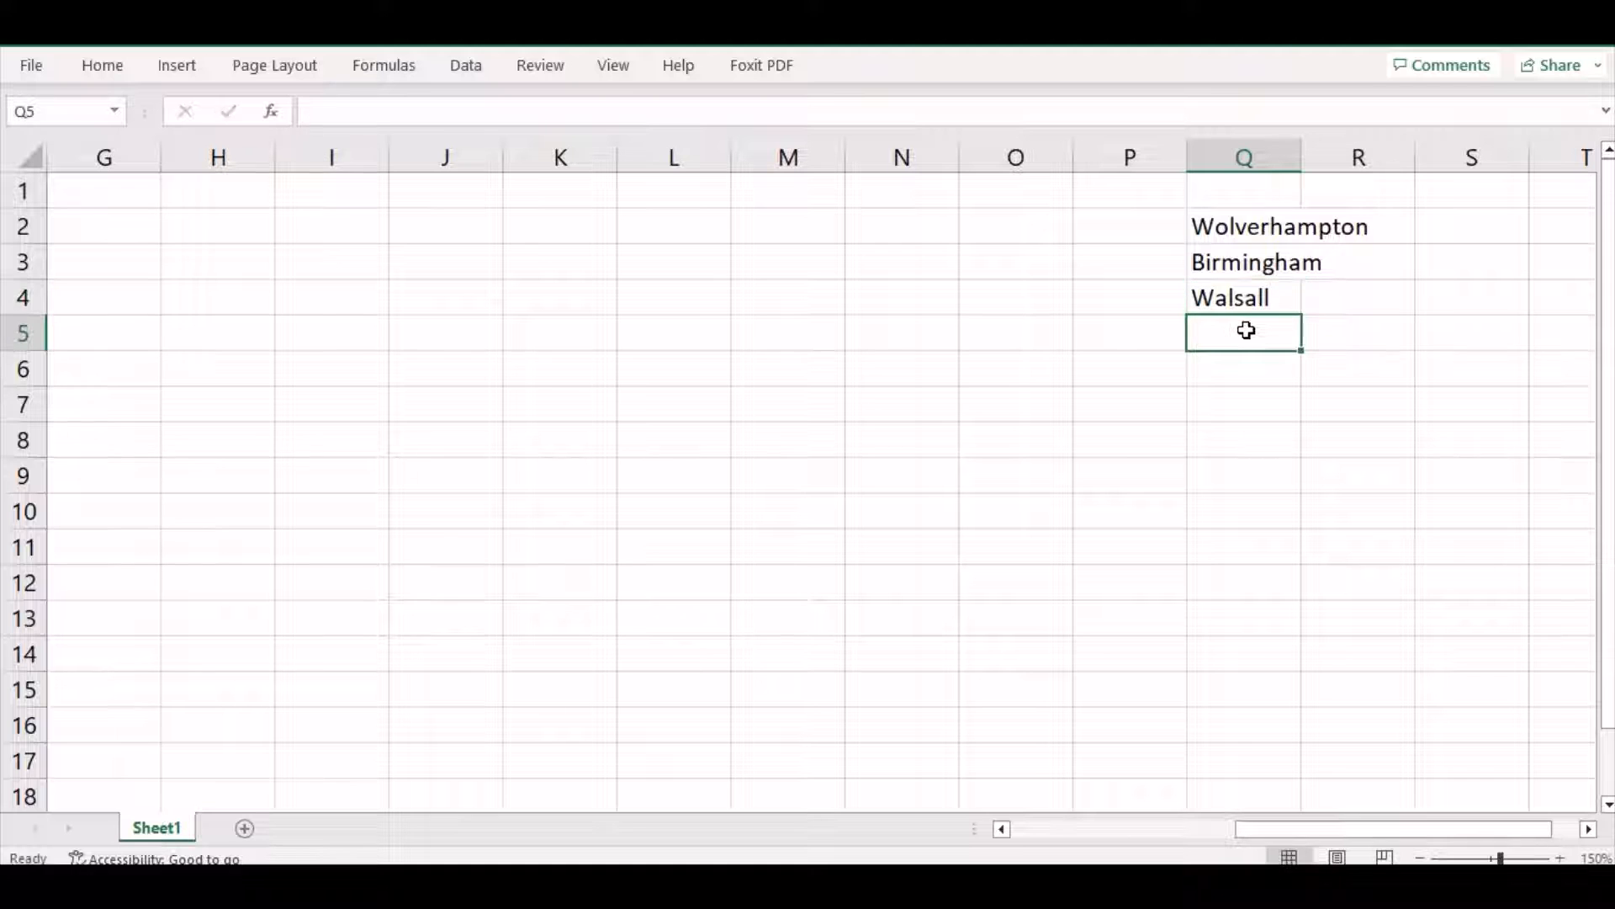
text(Telford)
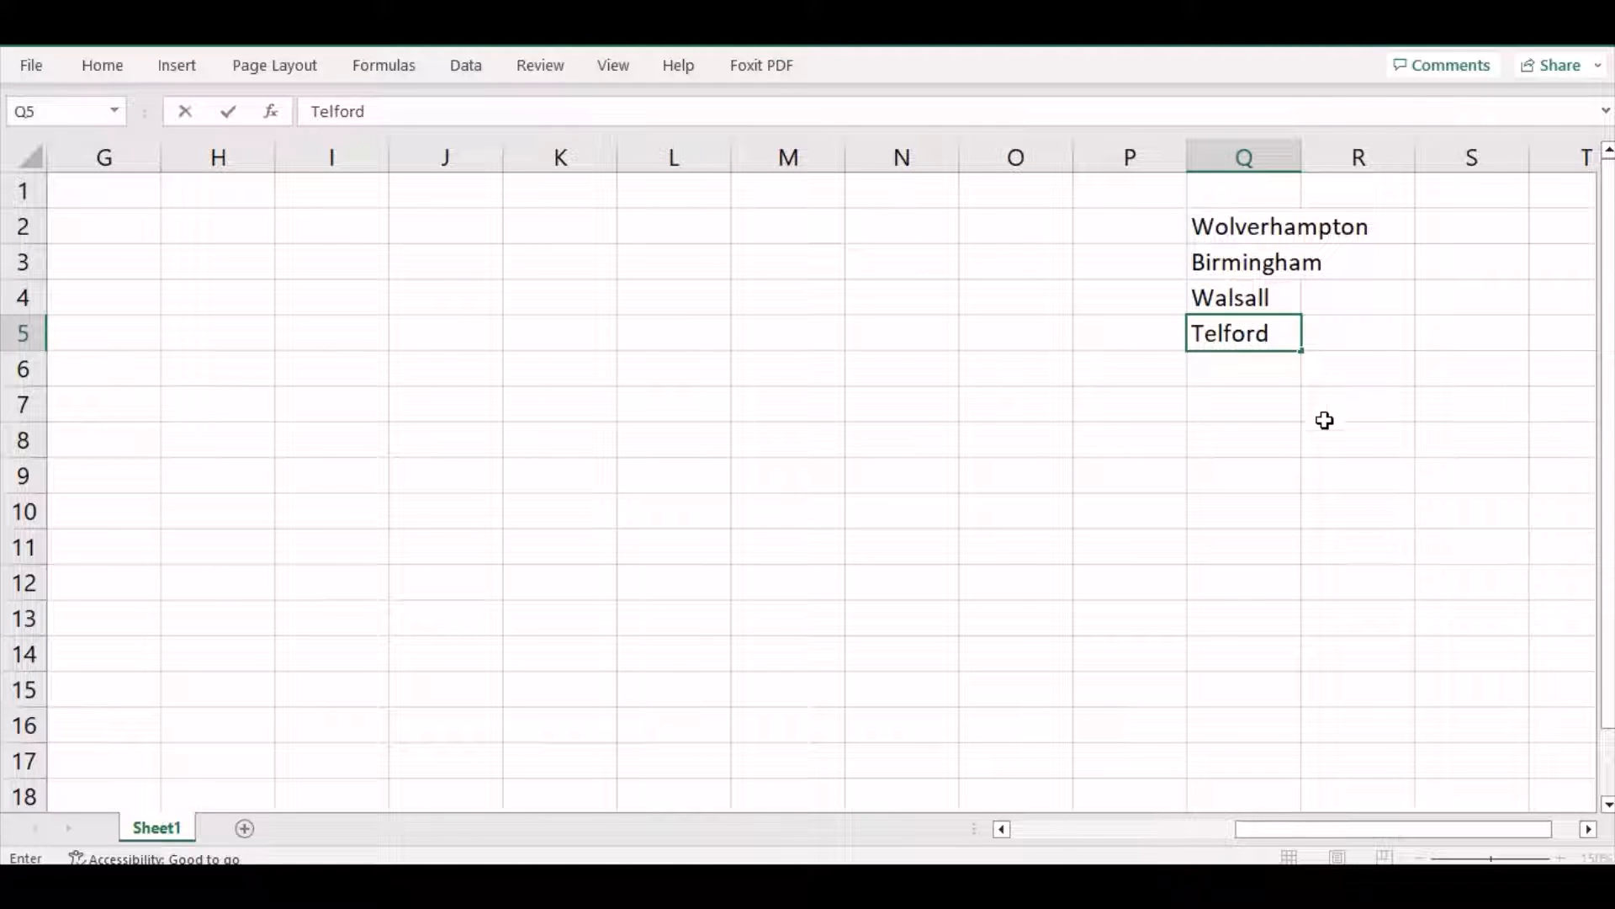
click(1297, 412)
drag(1303, 162, 1390, 164)
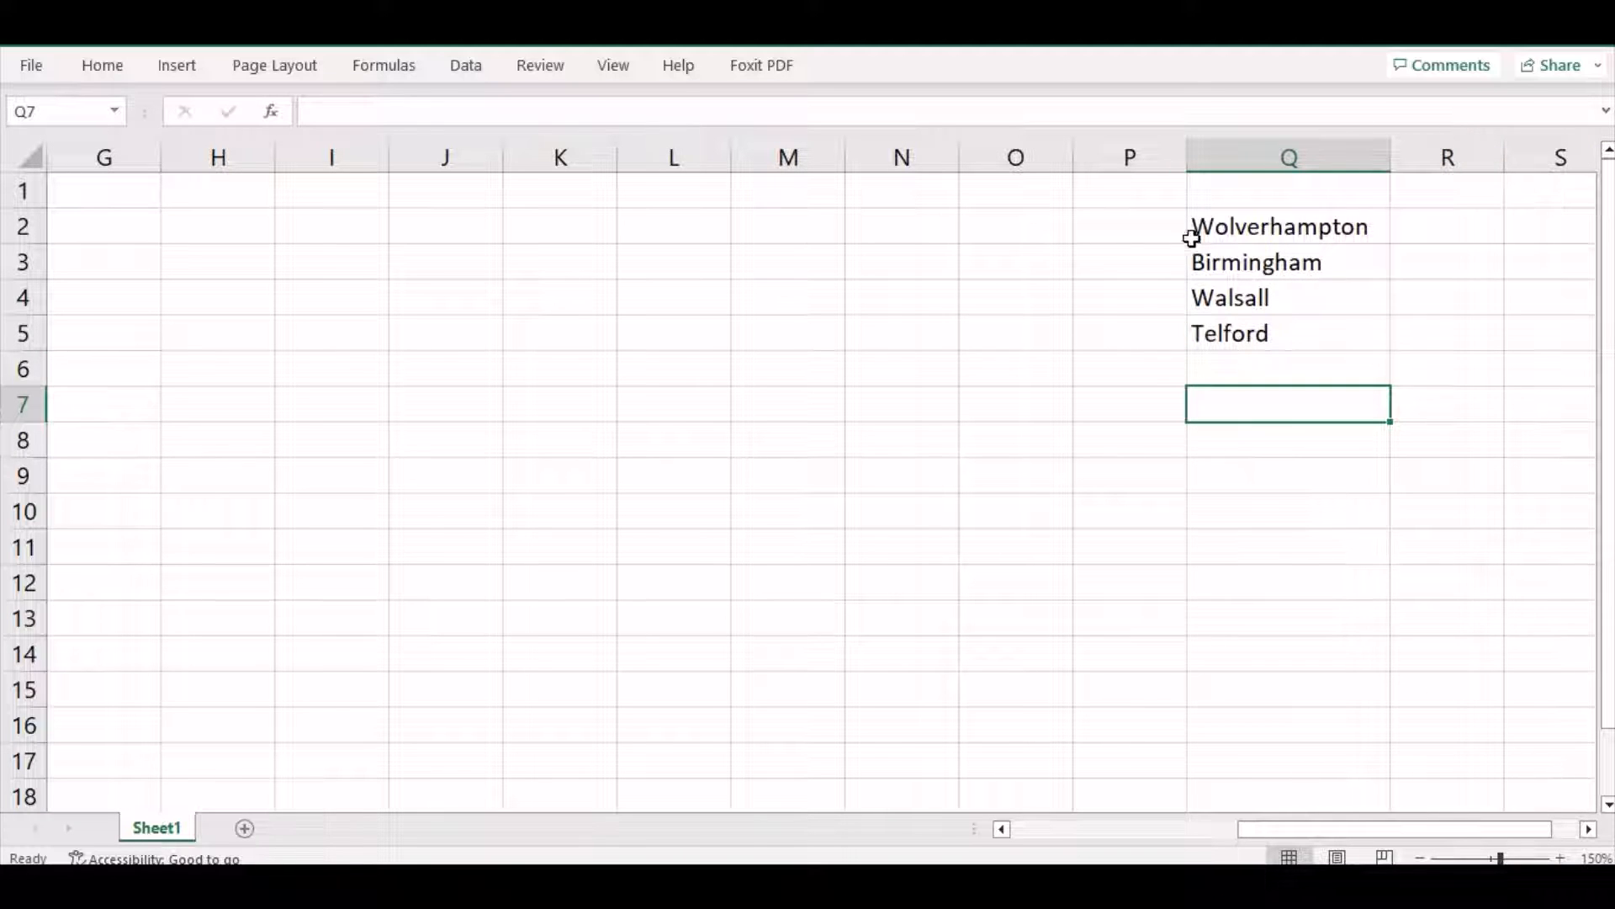
drag(1319, 831, 1060, 832)
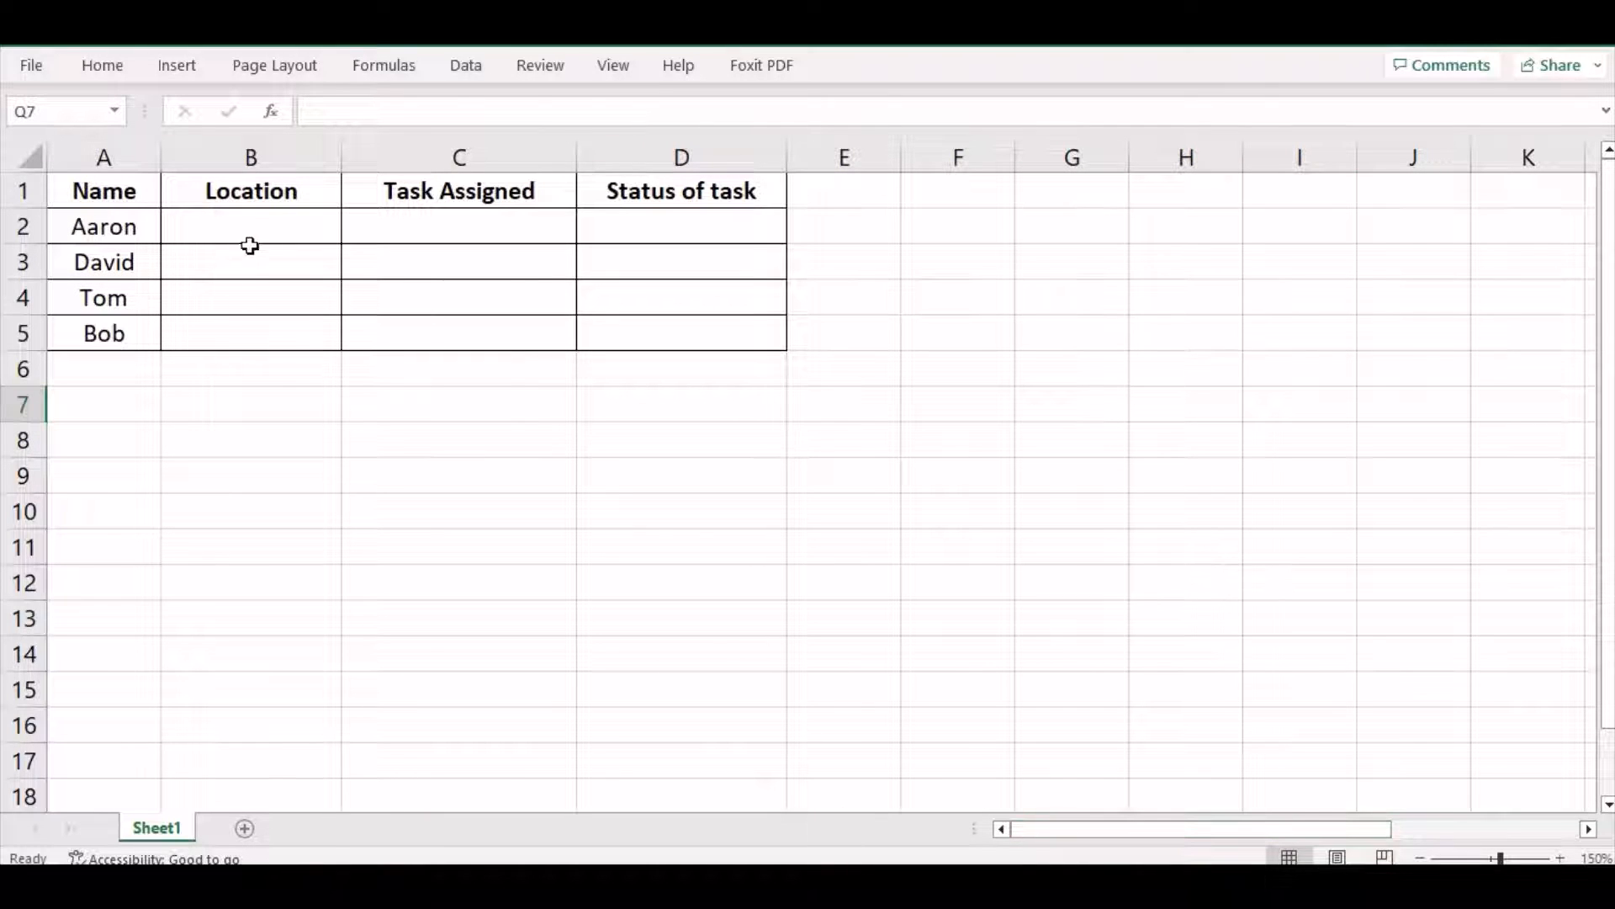
click(259, 191)
click(263, 151)
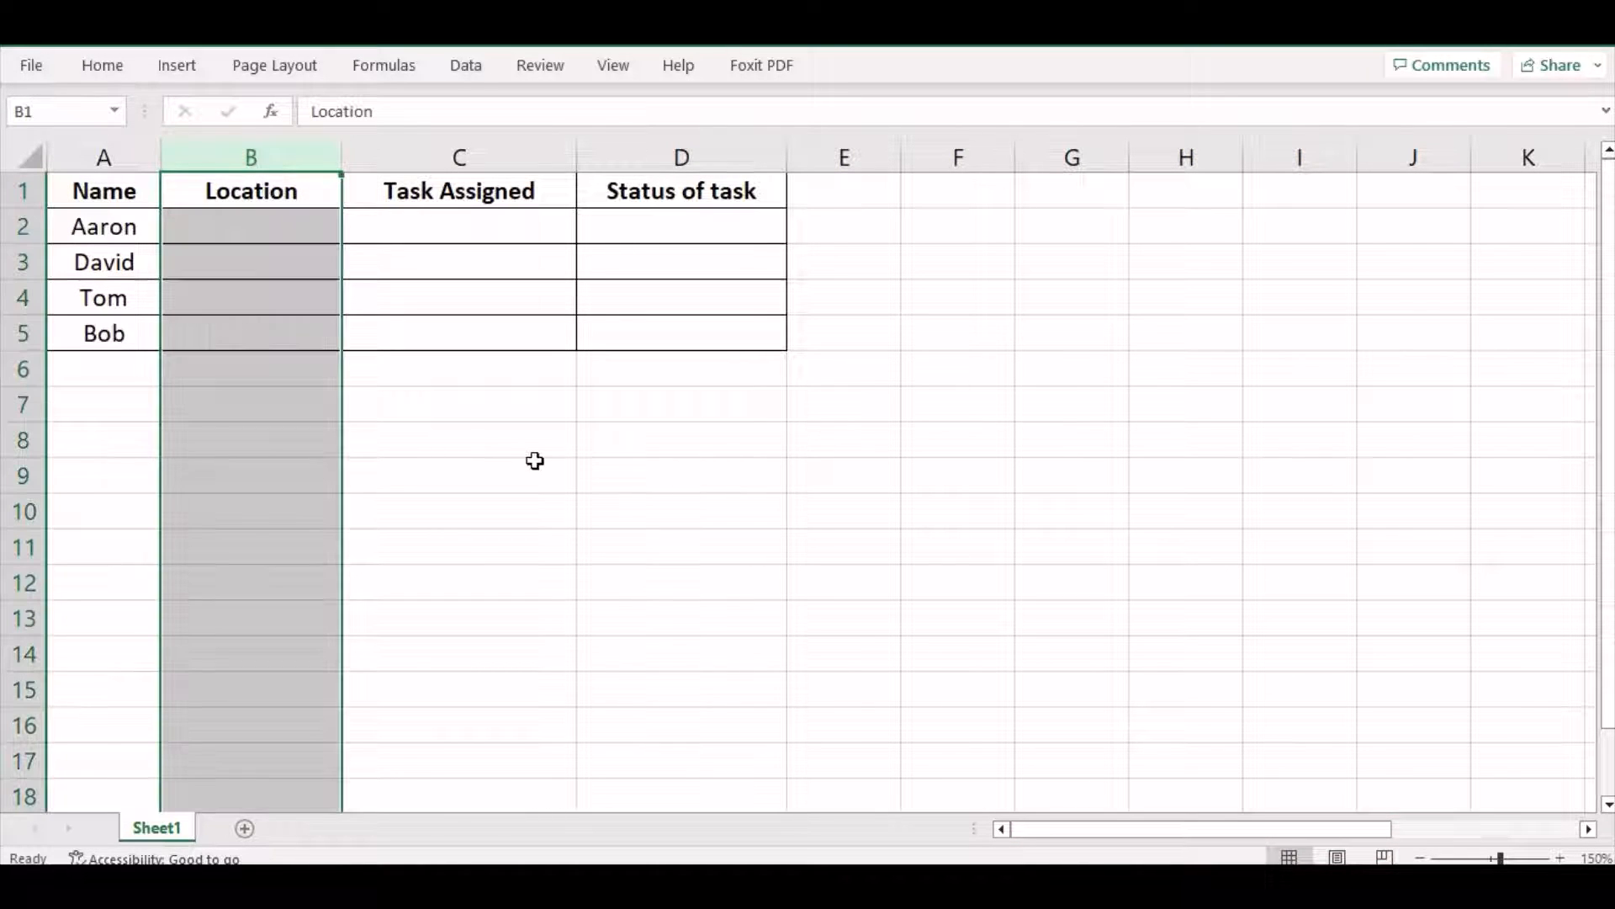
click(510, 452)
drag(1178, 831, 1430, 795)
click(1463, 535)
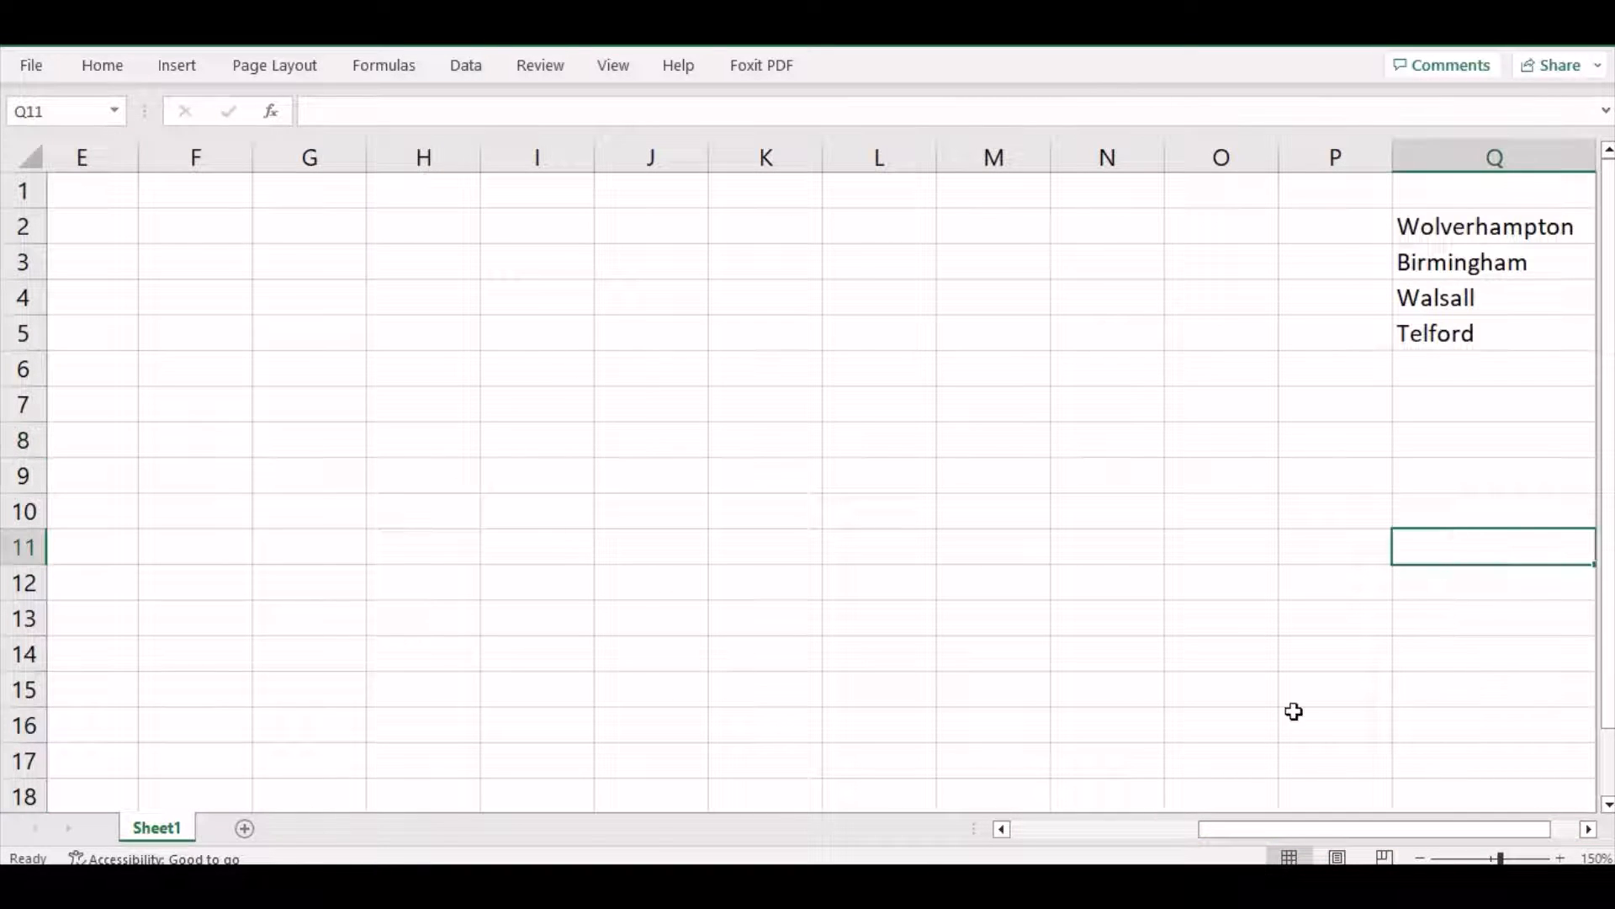
Step: Start a data validation rule for the empty Location cells B2:B5, allowing values from a List
drag(1253, 833, 836, 830)
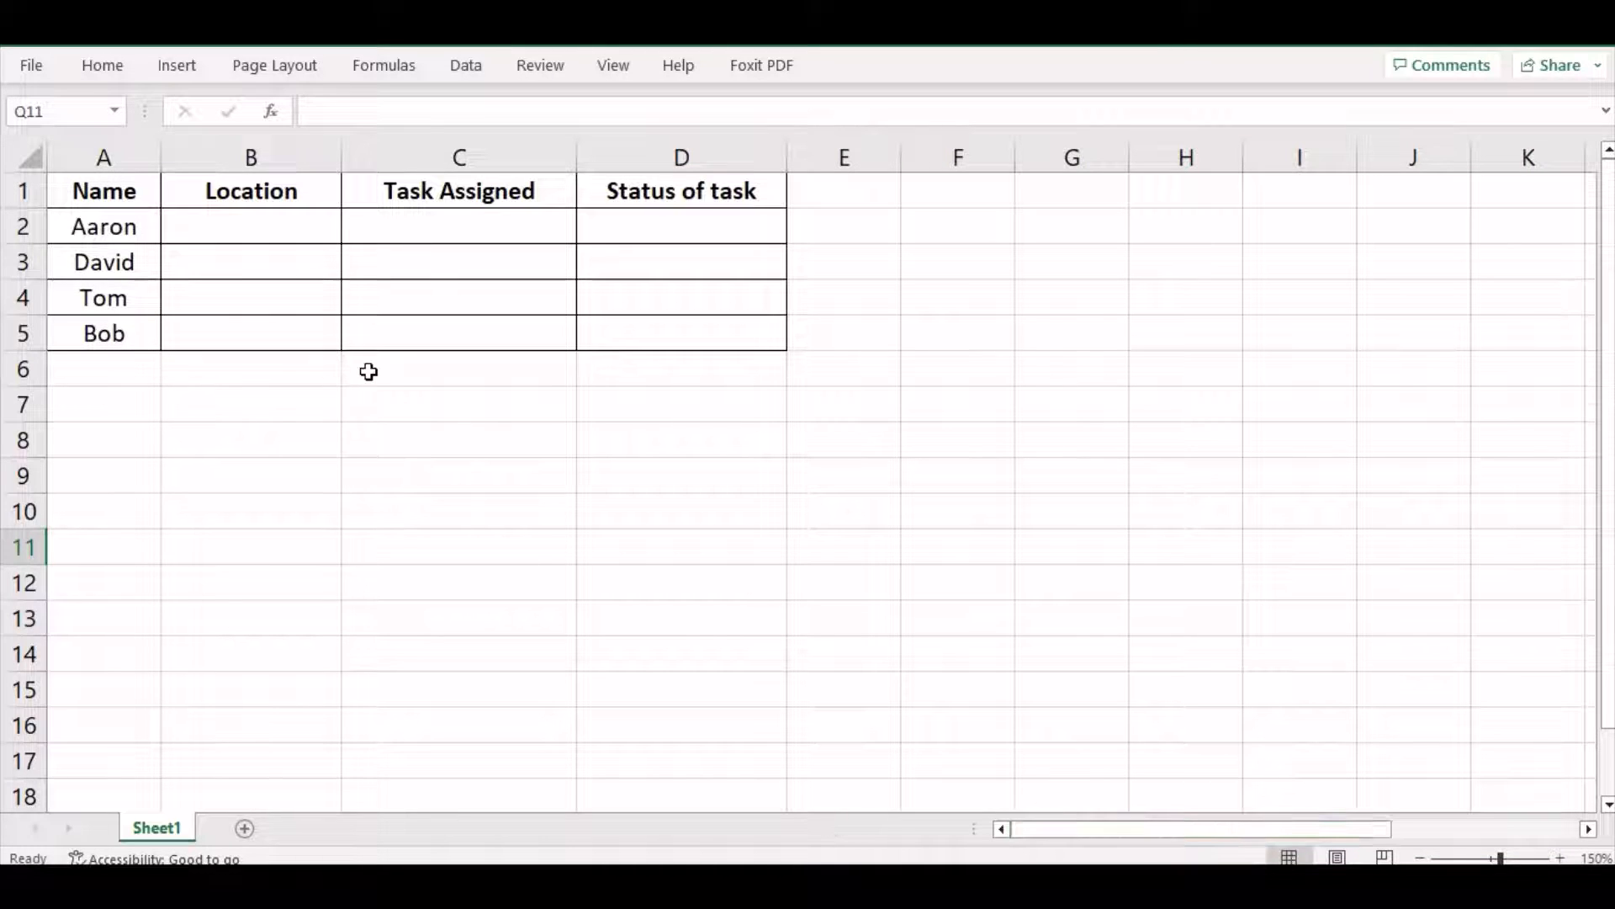
click(256, 230)
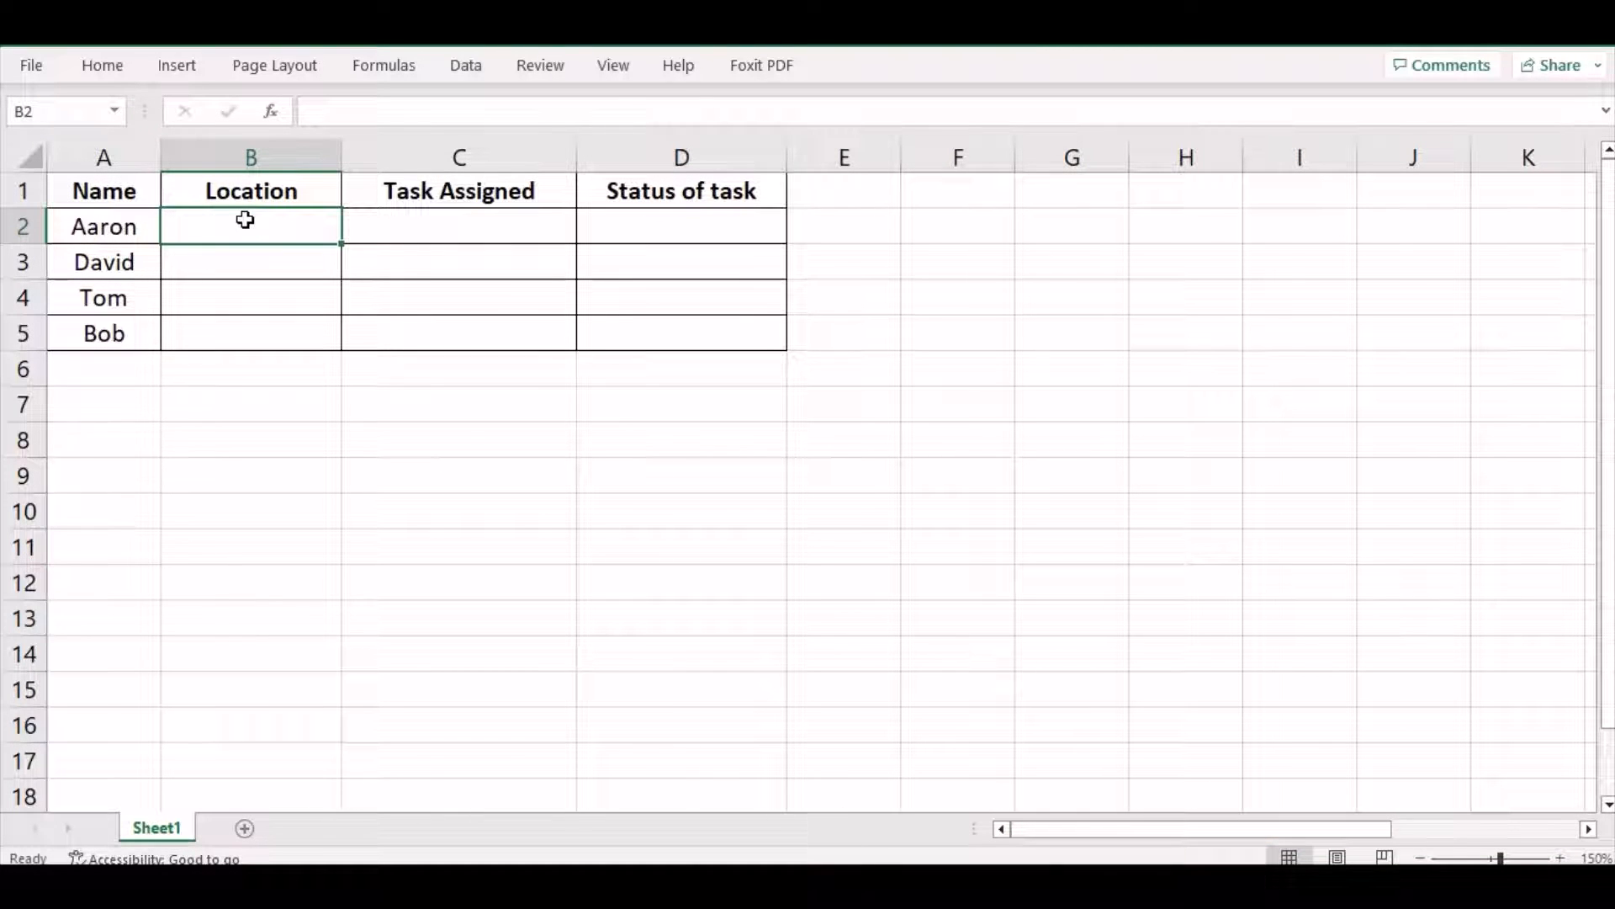
drag(242, 238, 227, 325)
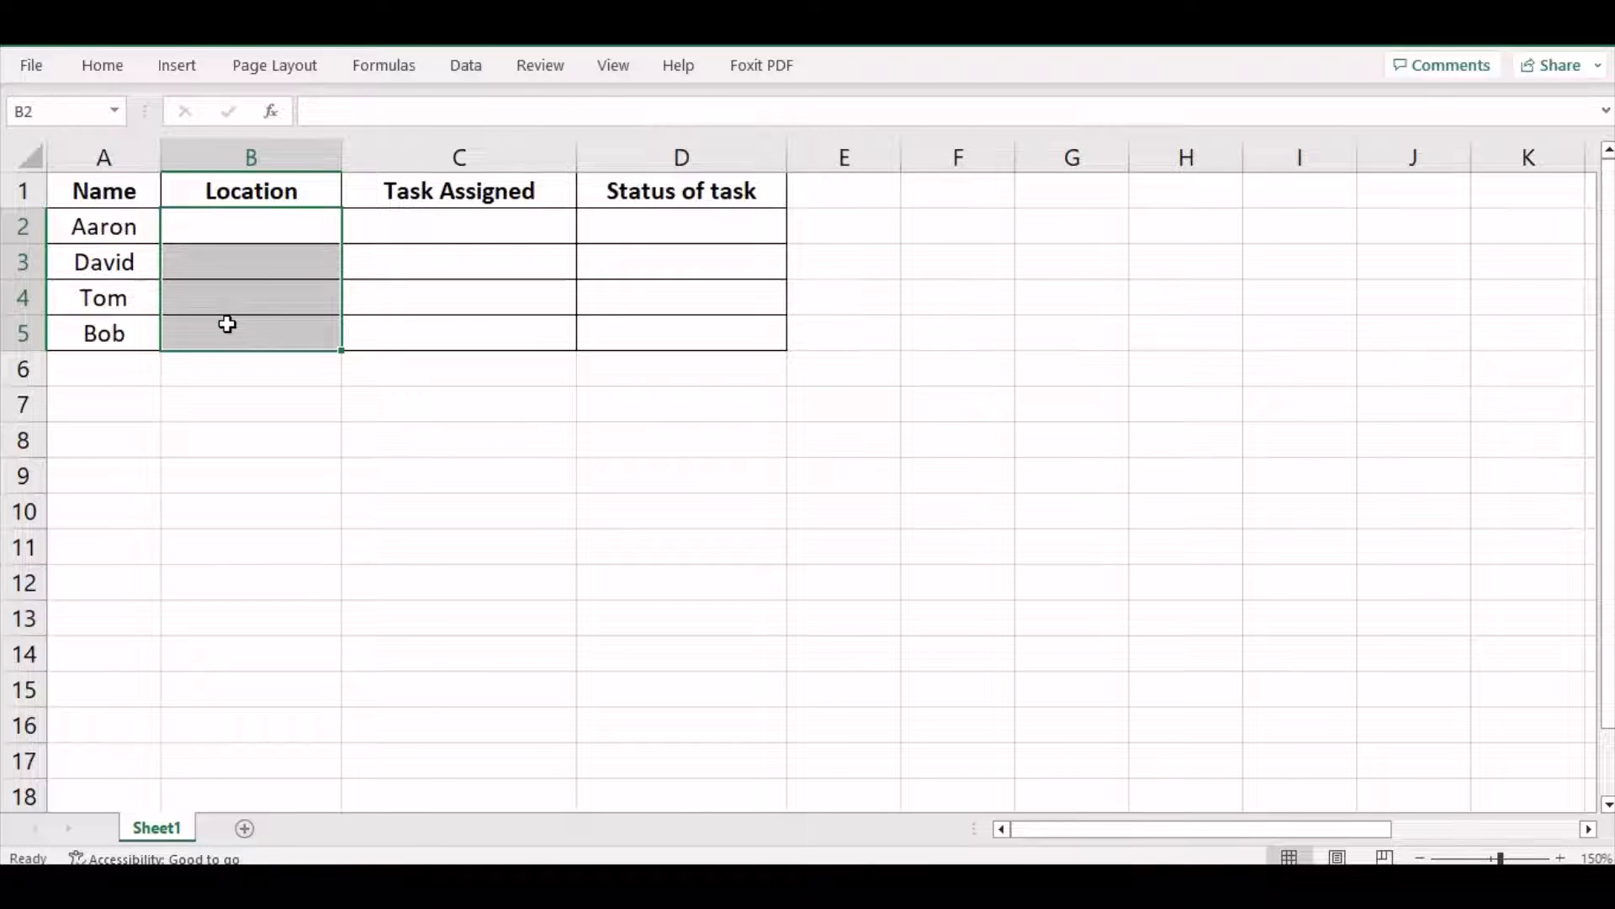
click(467, 67)
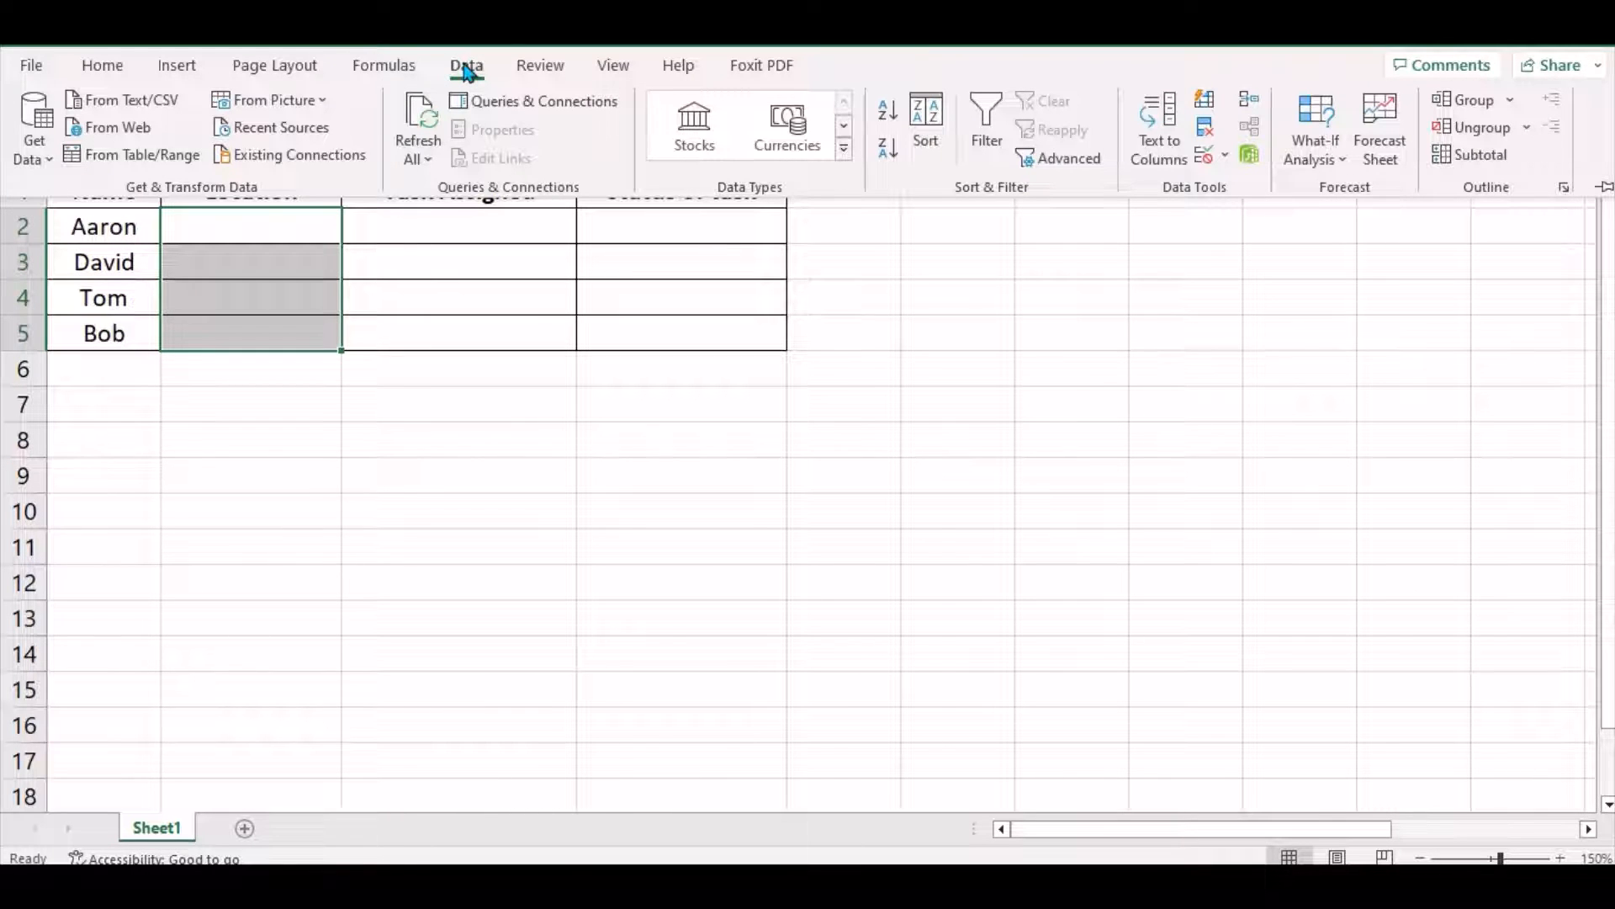
click(1228, 159)
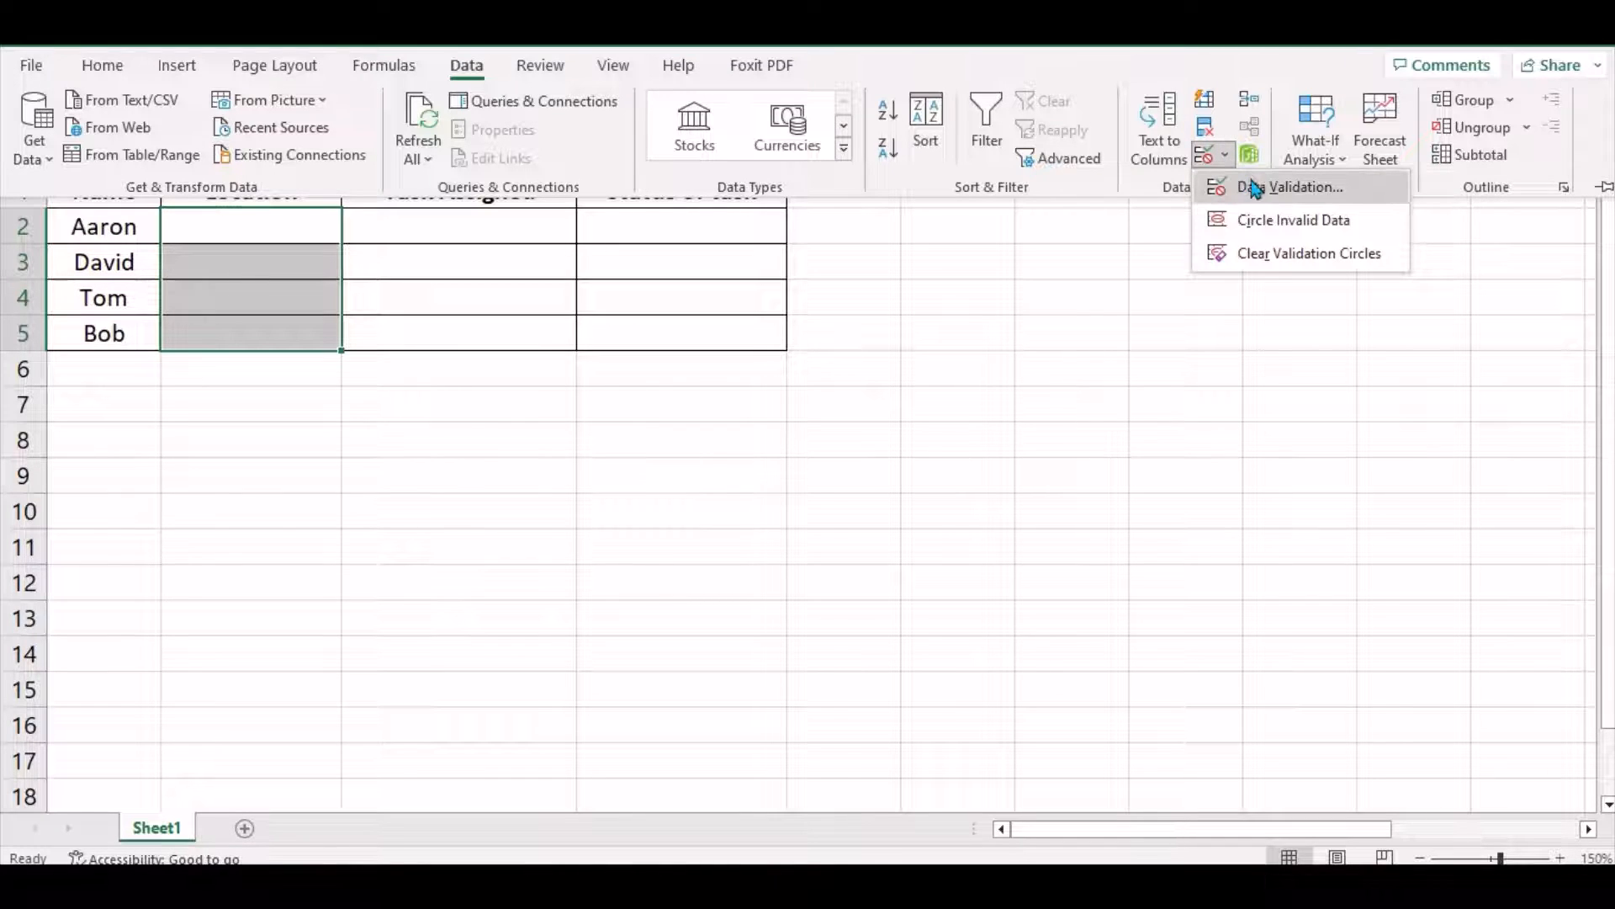
click(1358, 194)
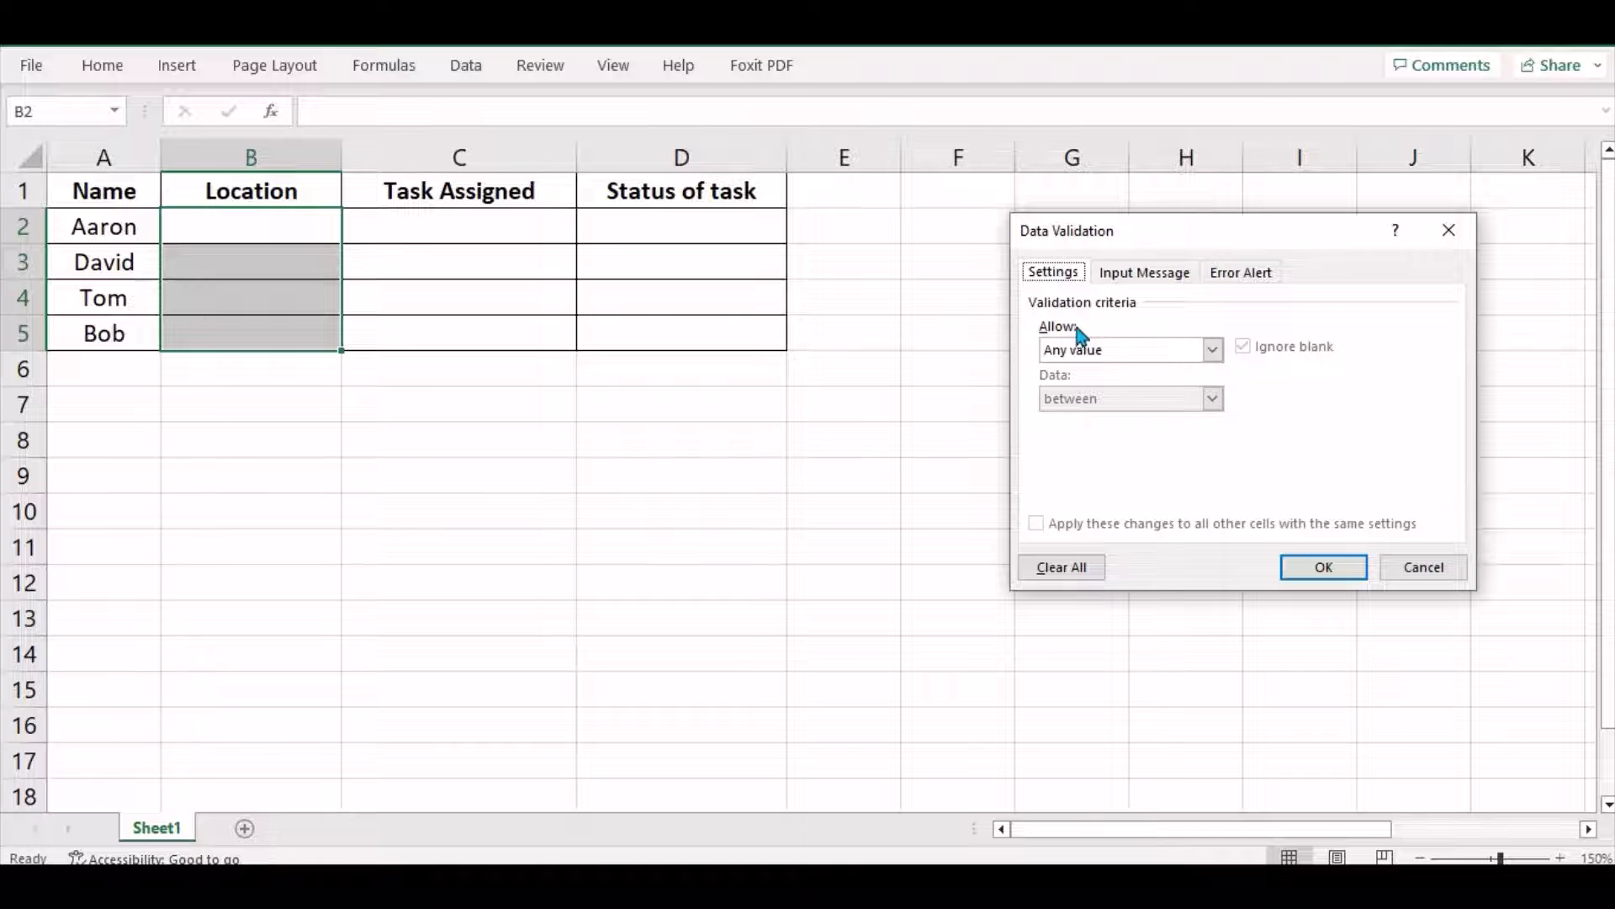
click(1212, 350)
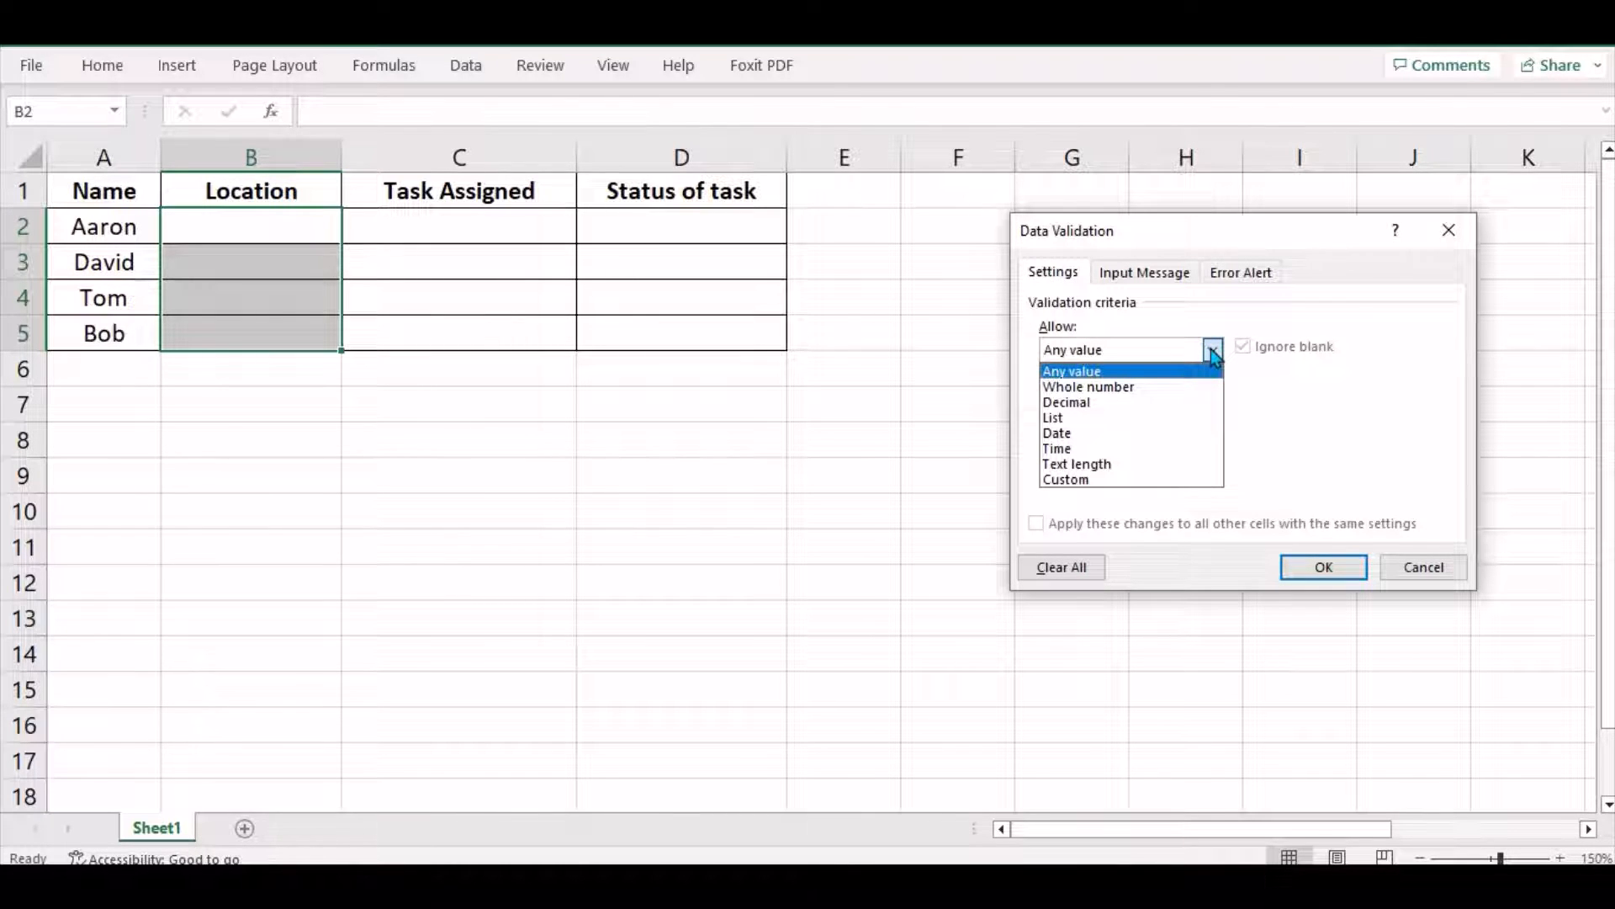
click(1090, 419)
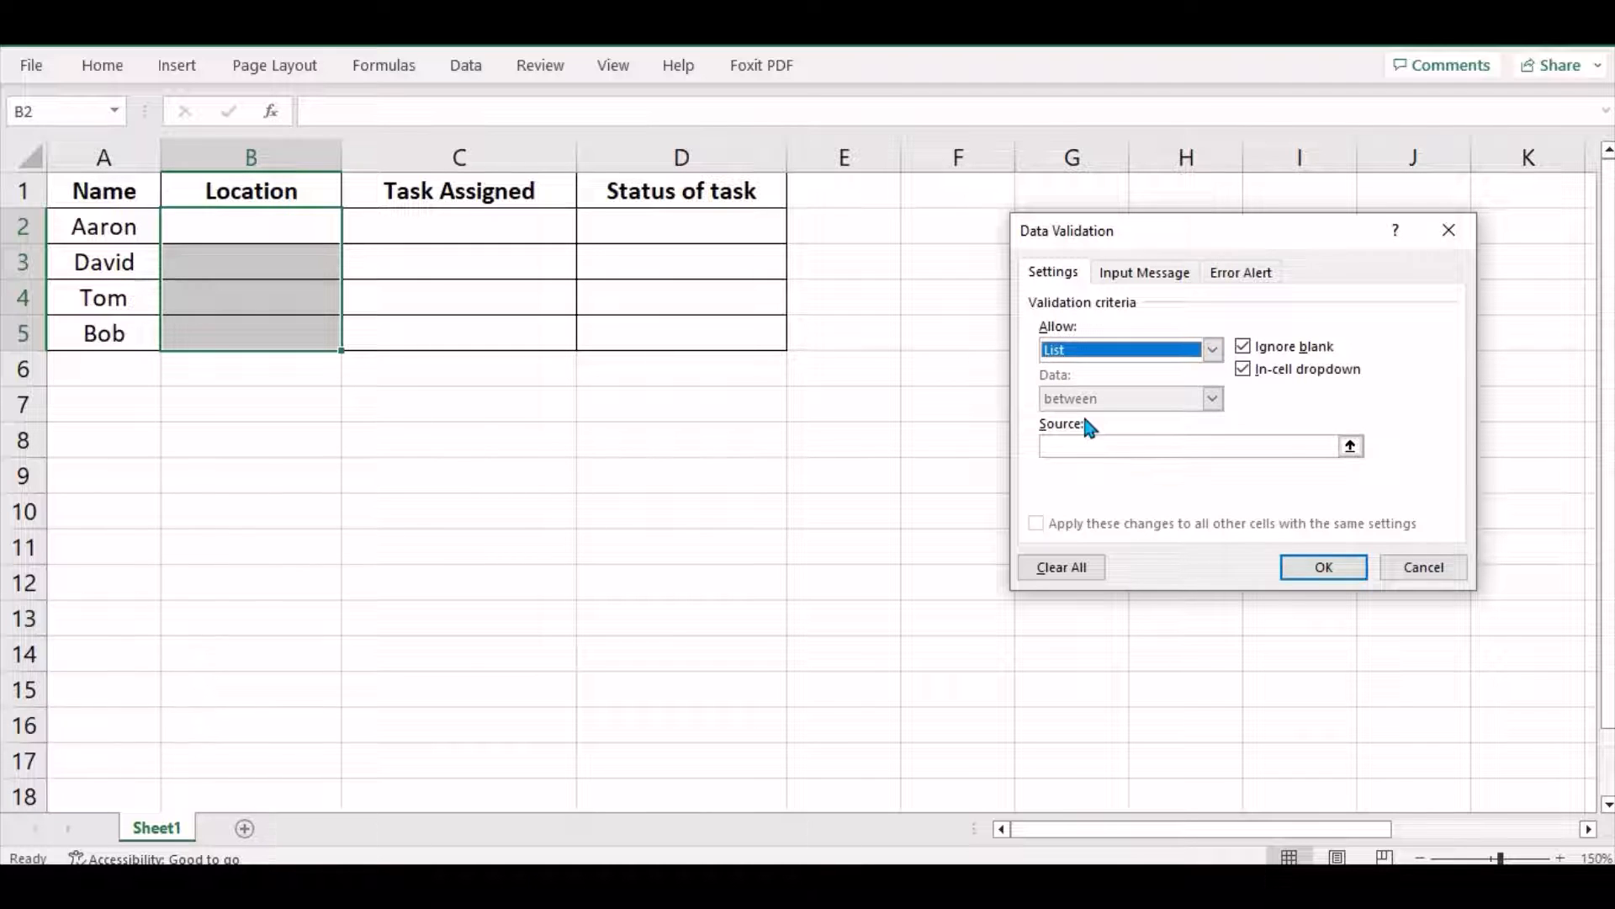
Step: Set the validation list's source to =$Q$2:$Q$5, apply the rule and return to the Location column
click(1352, 447)
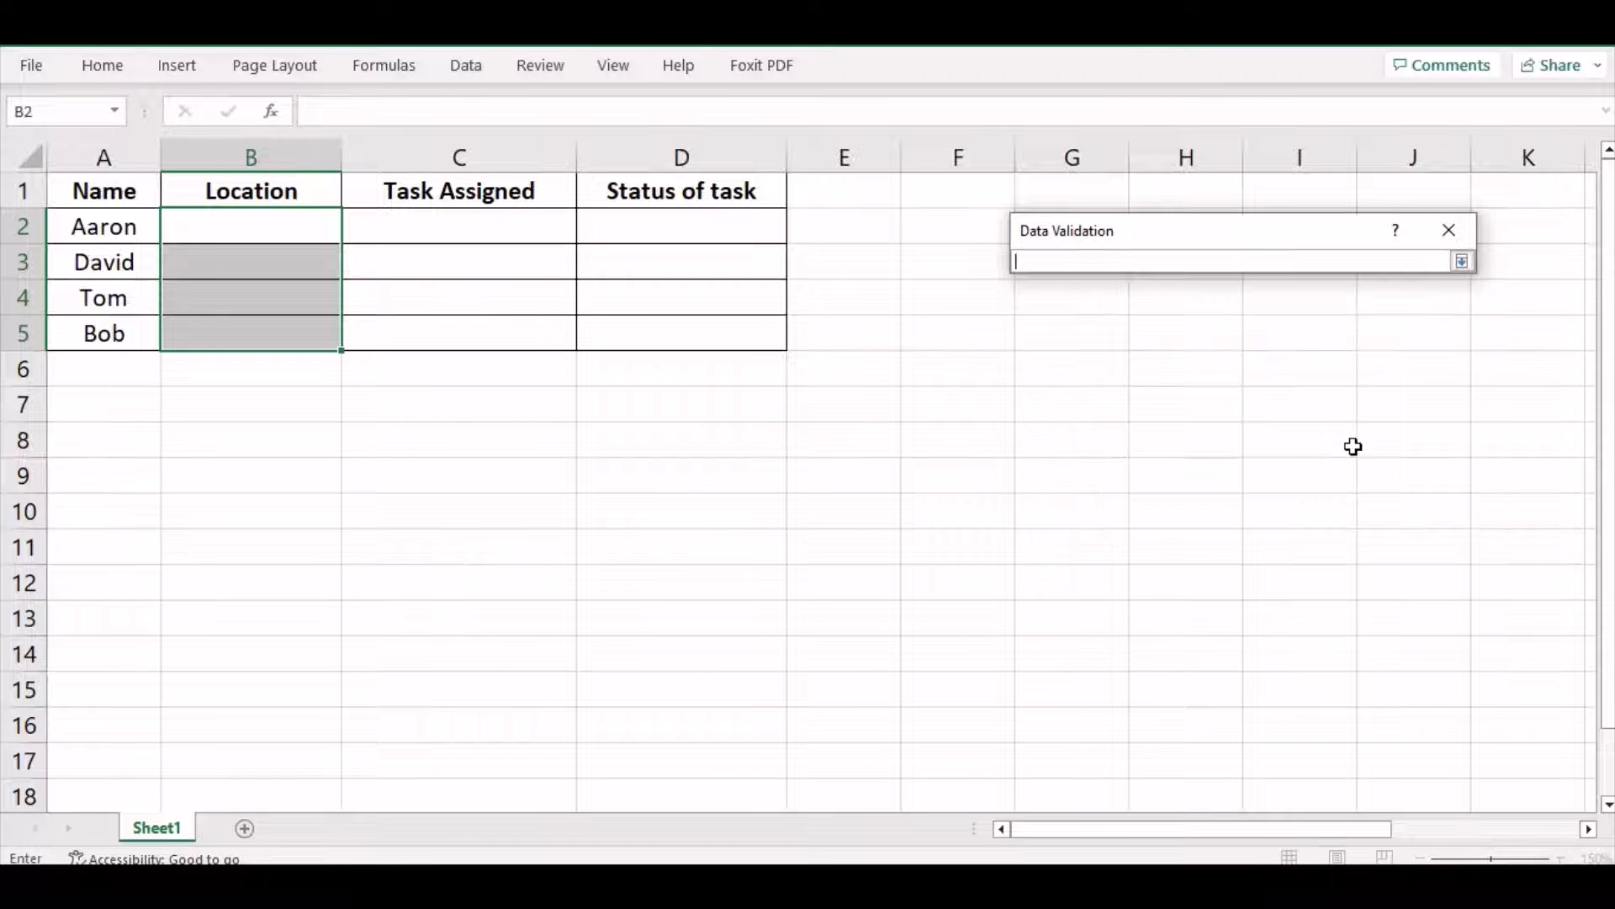
drag(1080, 833, 1312, 849)
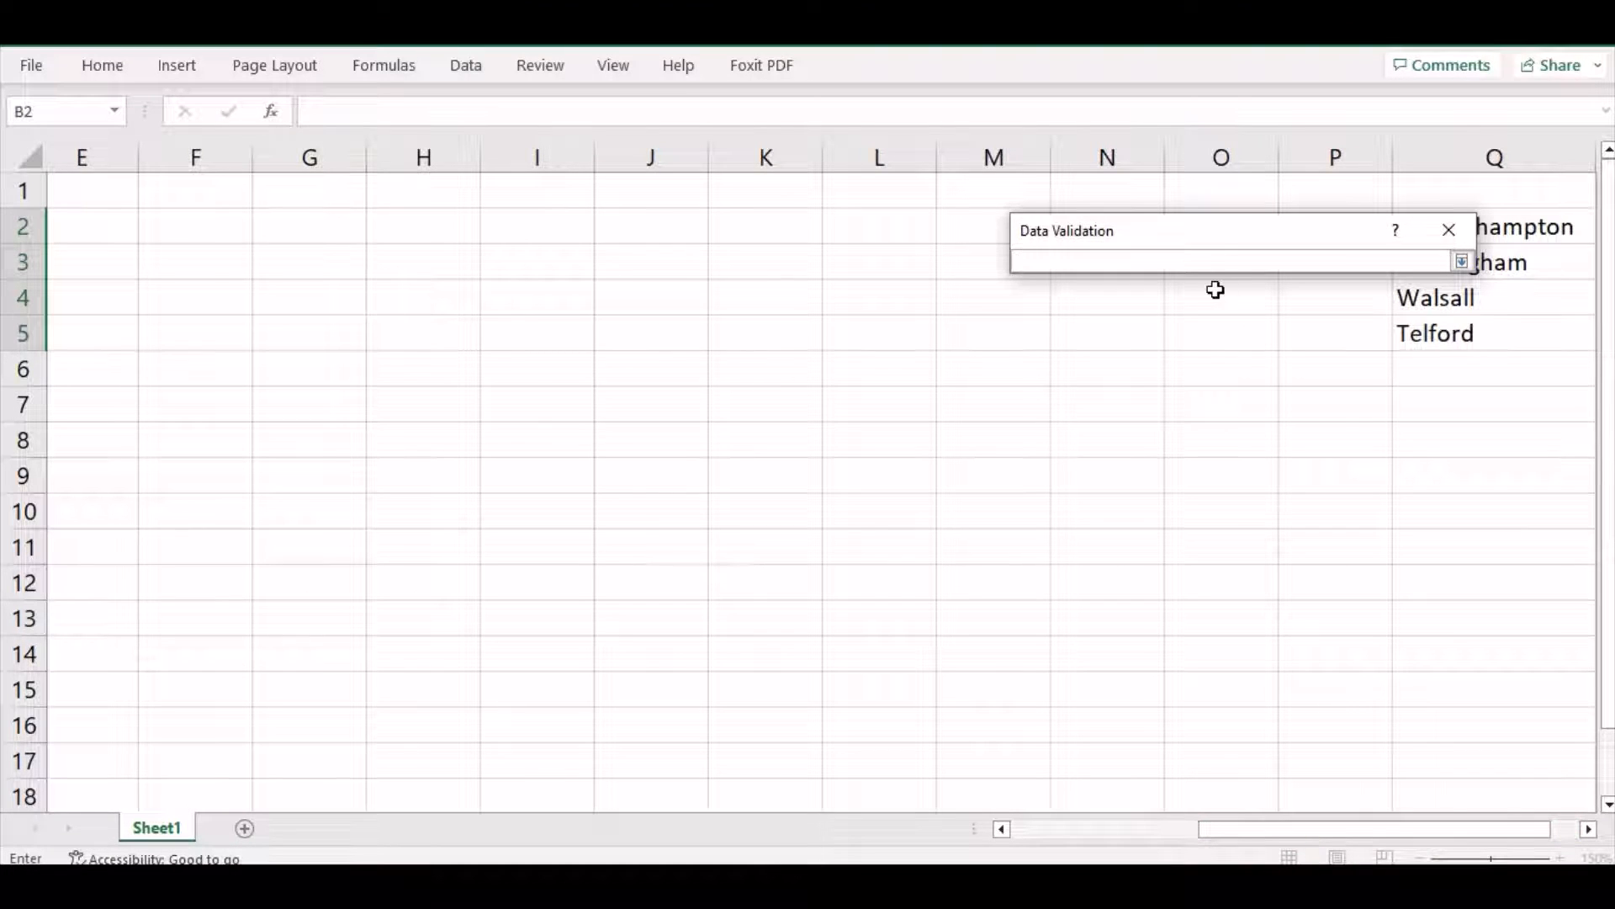
drag(1178, 230, 1013, 223)
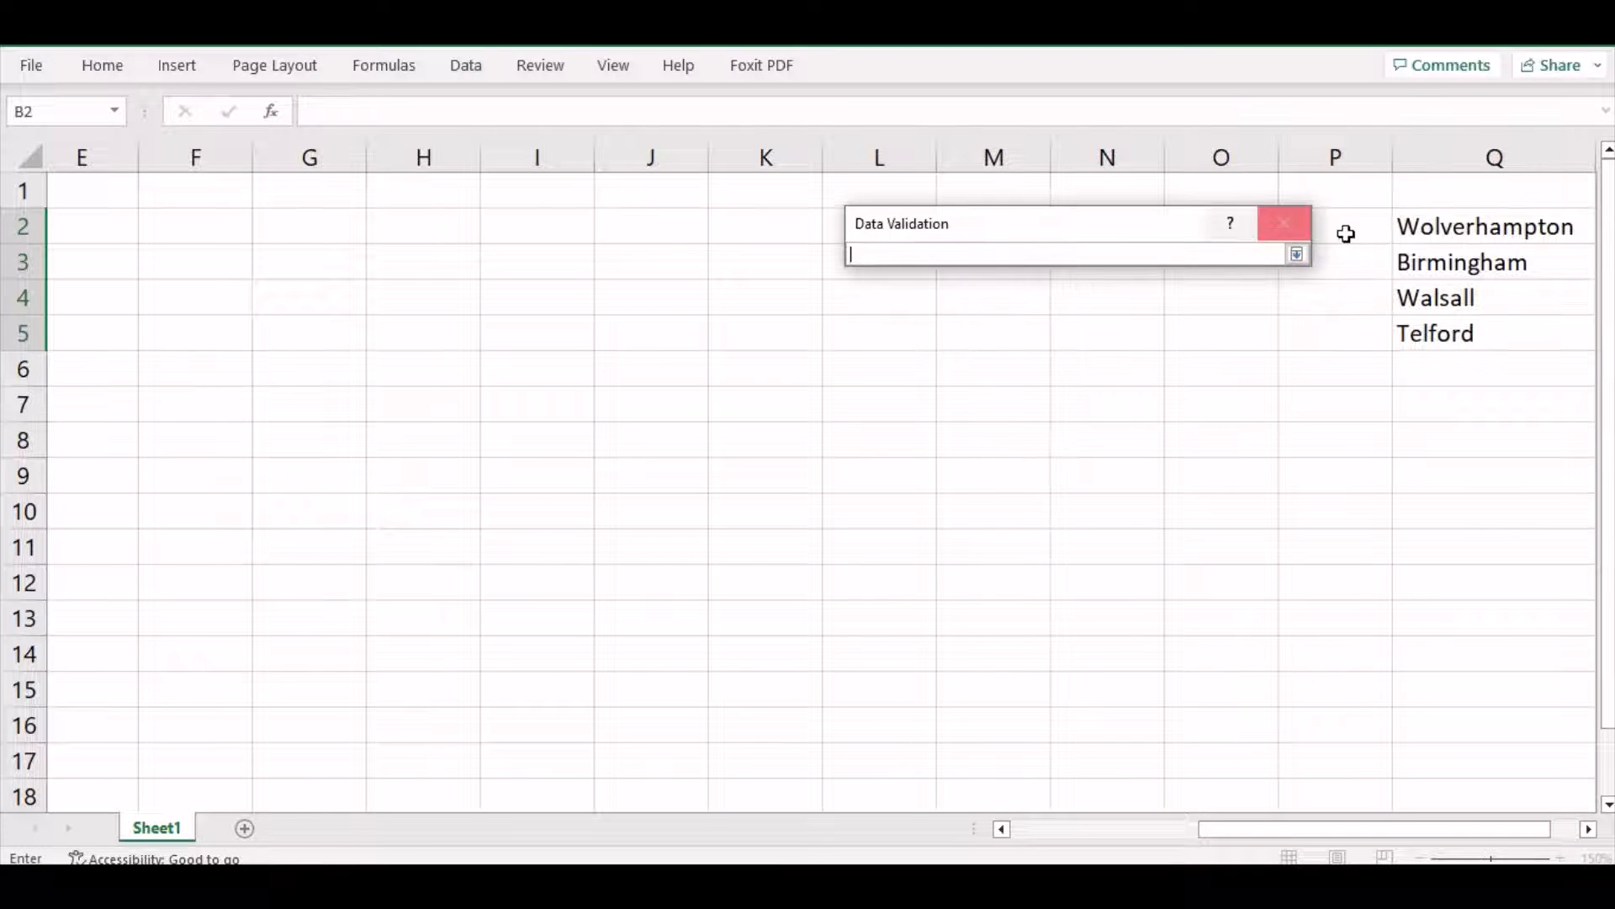
drag(1454, 224, 1468, 331)
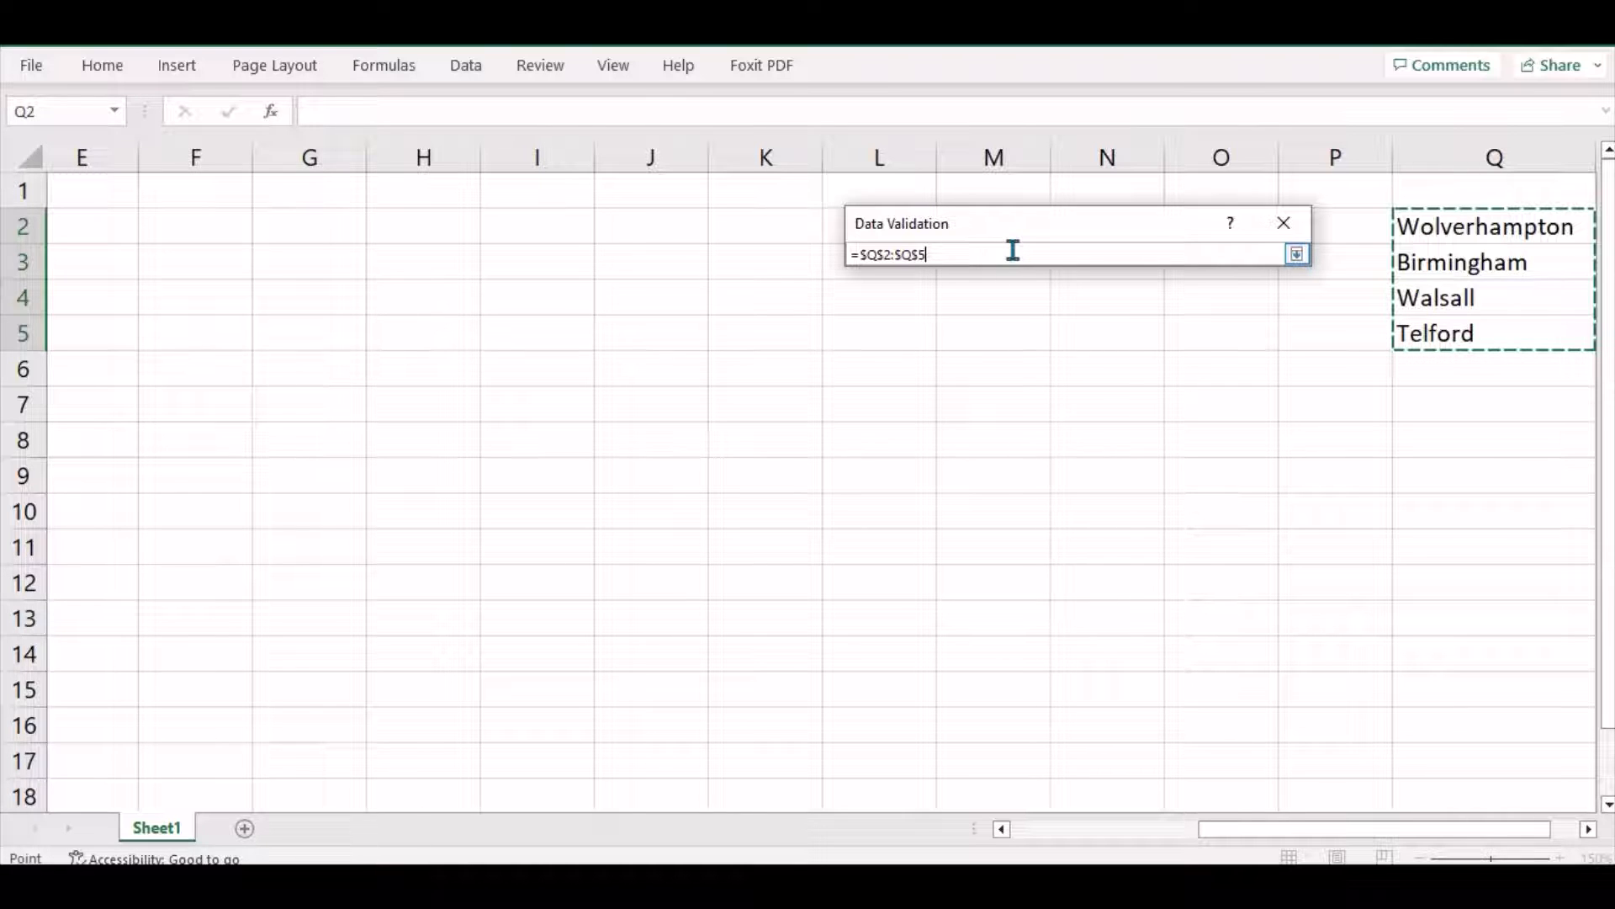
key(Return)
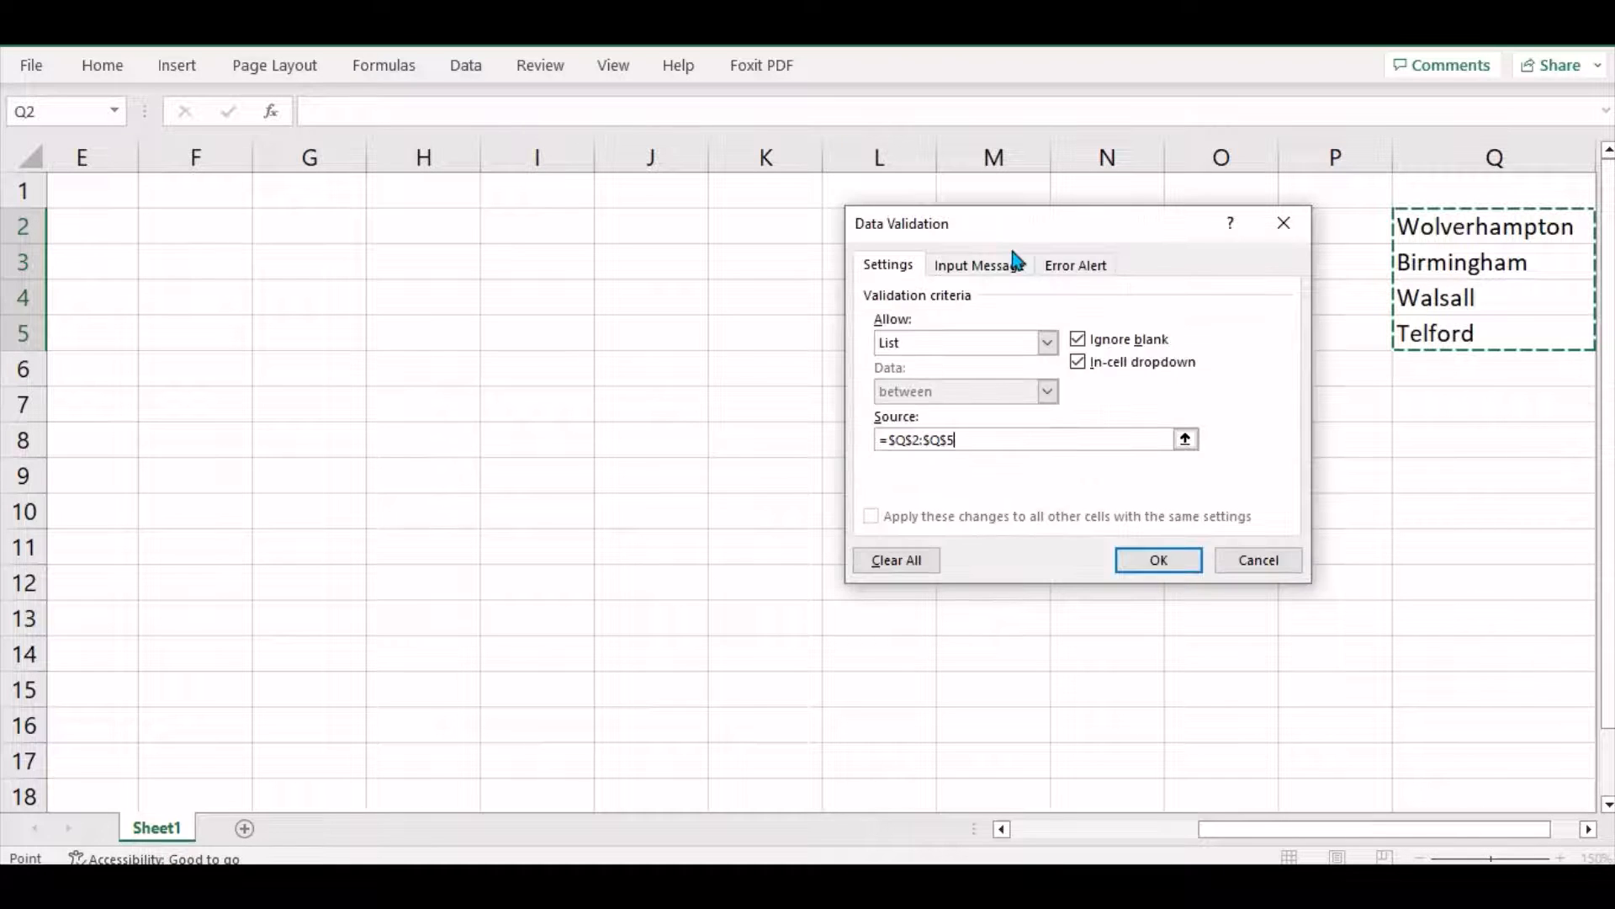
click(1148, 560)
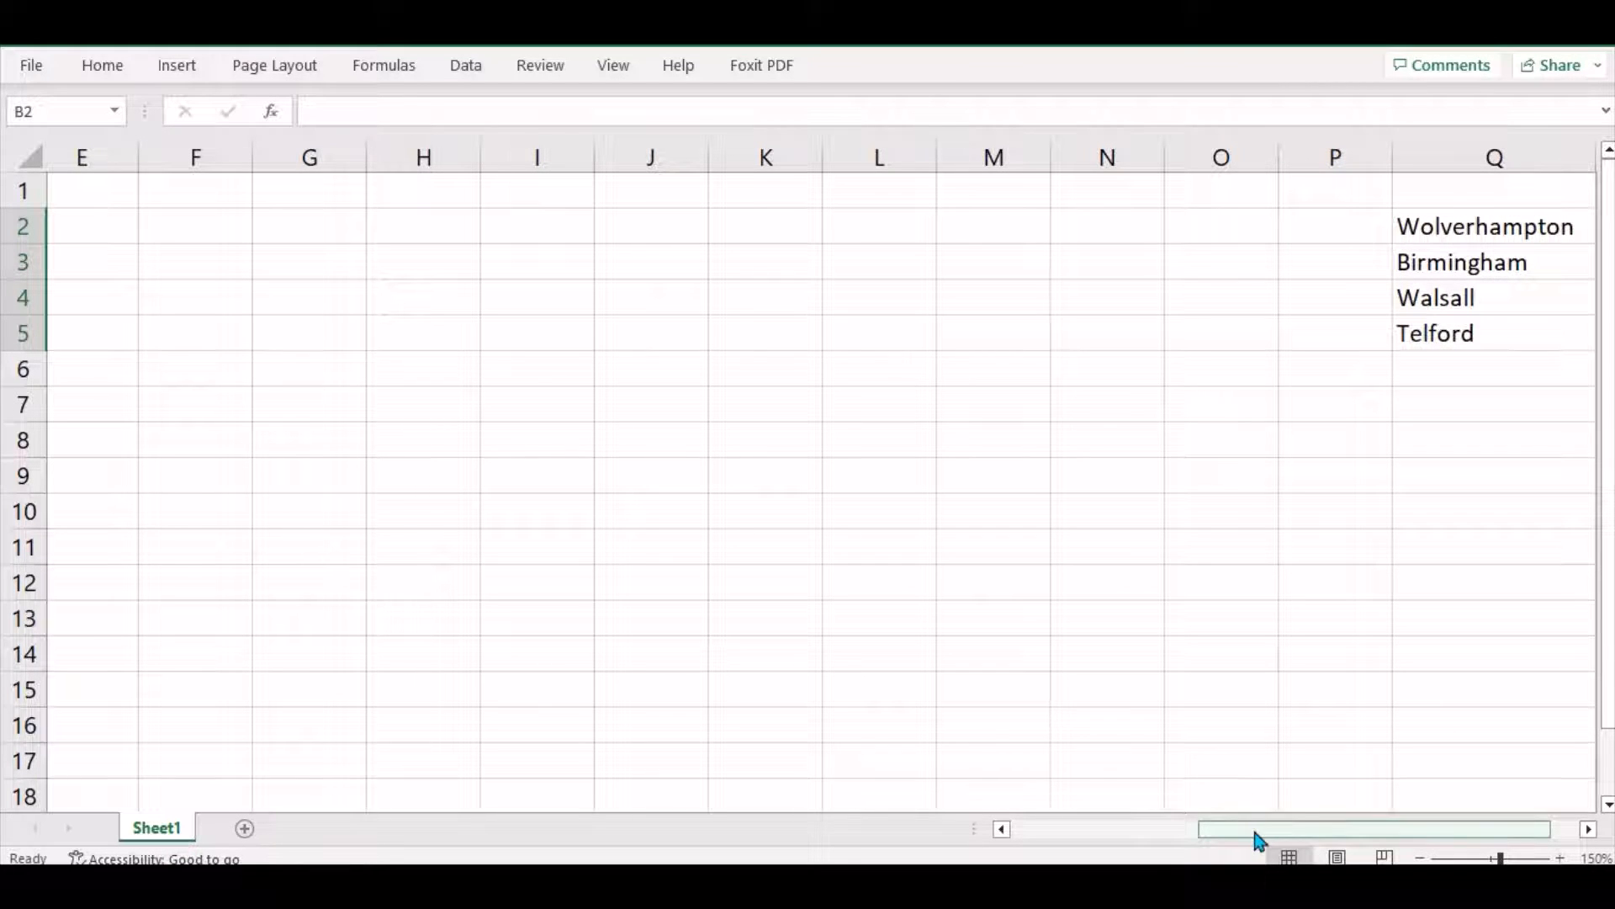
drag(1244, 838, 1019, 830)
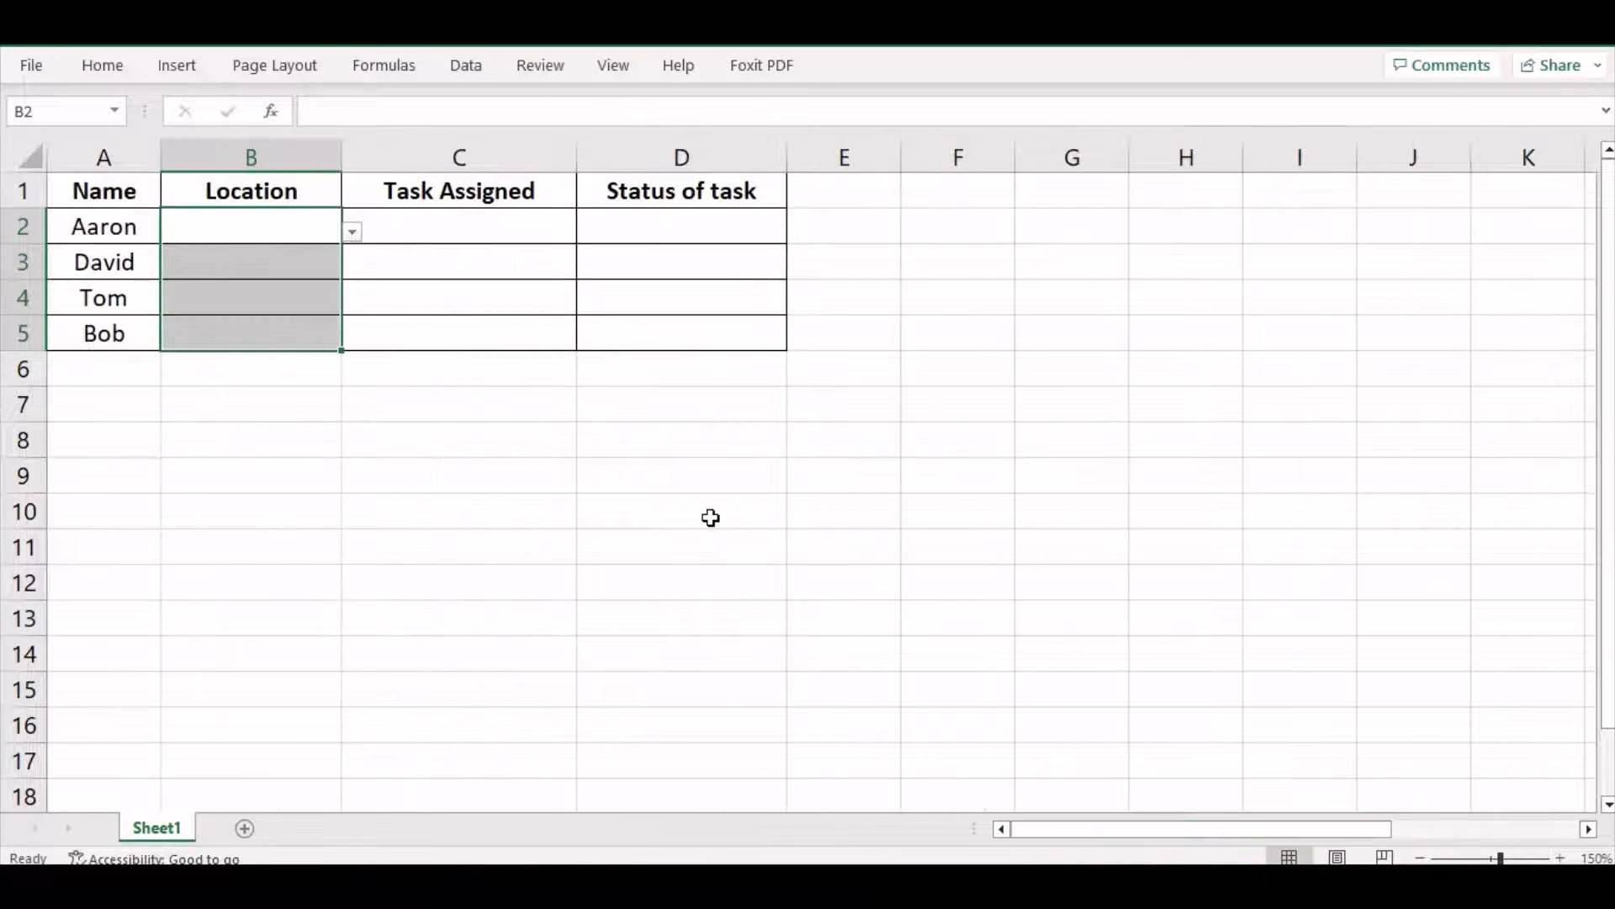
Step: Check that each Location cell from B2 to B5 offers a drop-down list
click(415, 412)
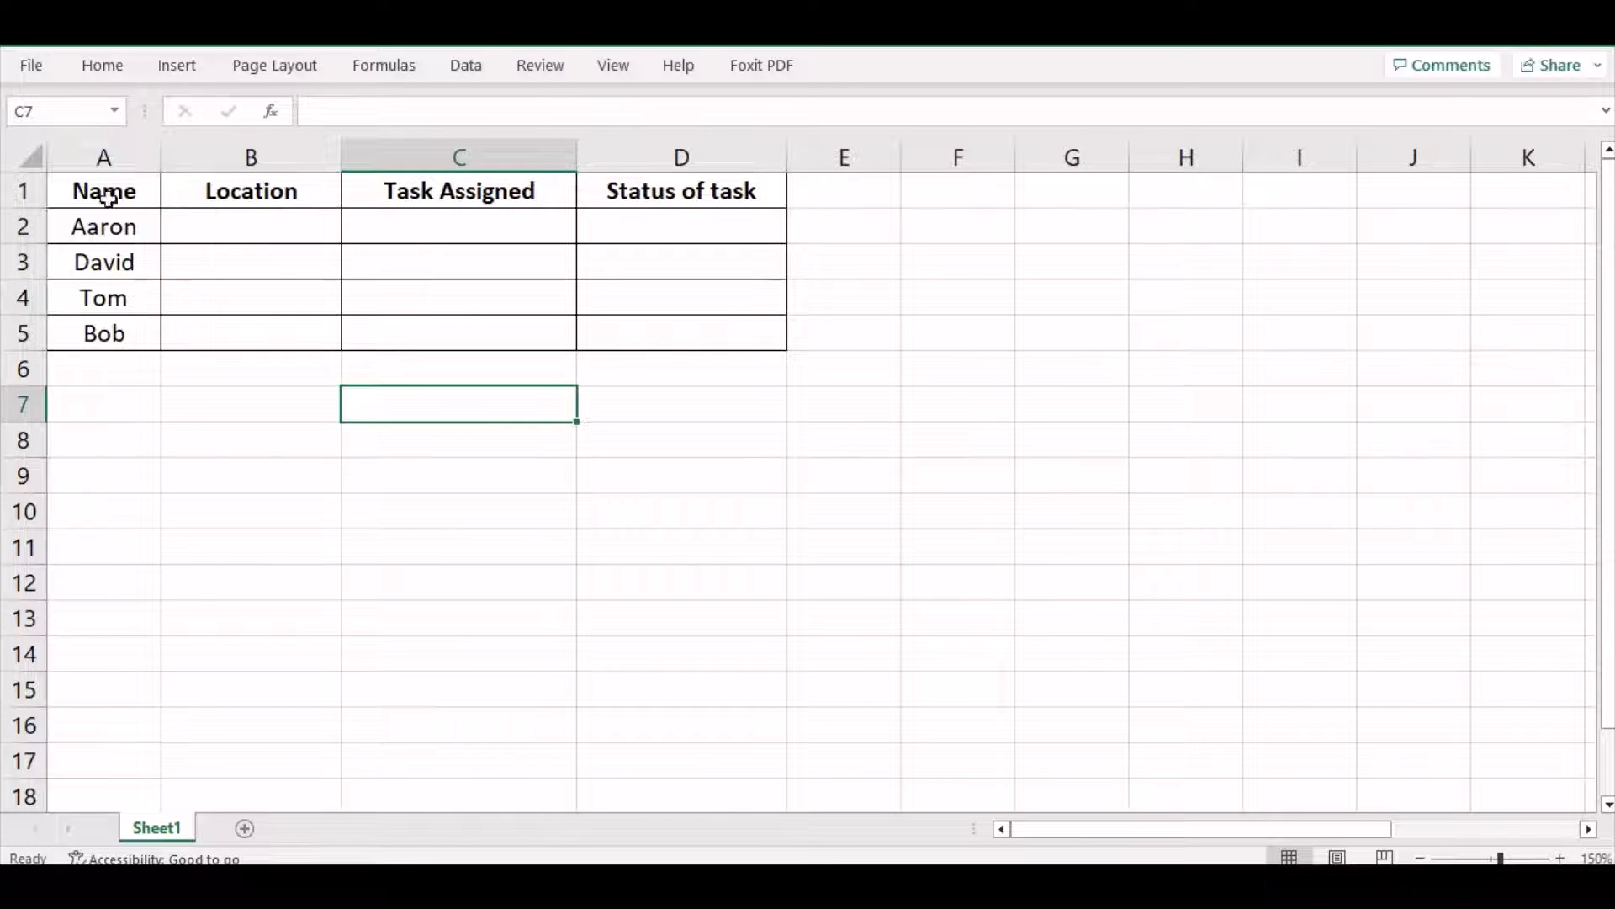
click(280, 221)
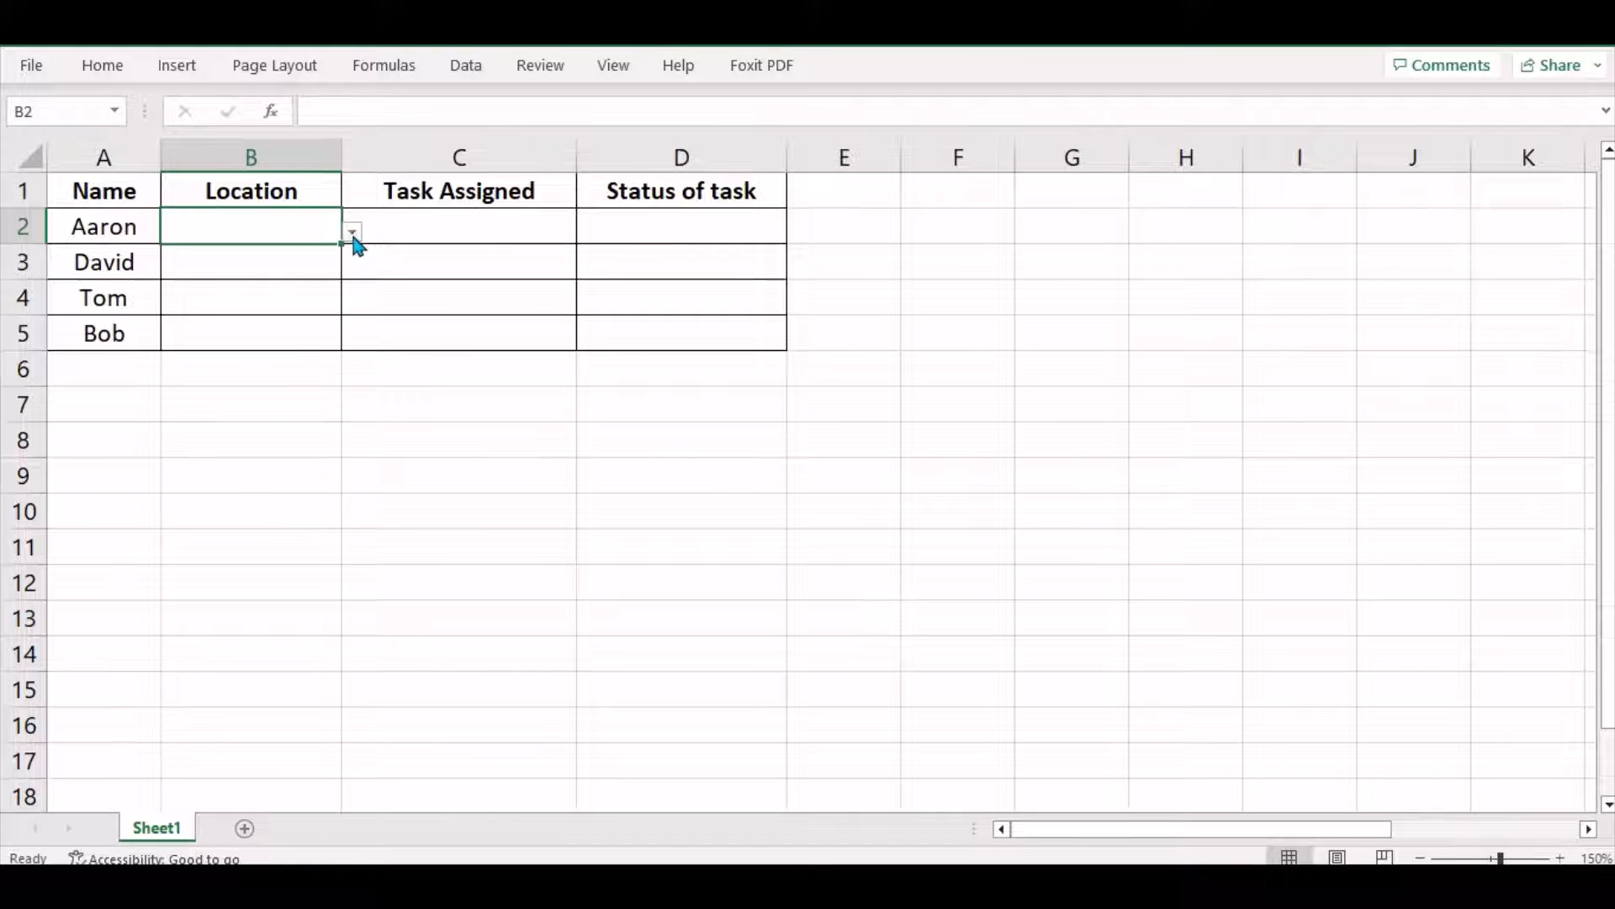
click(319, 253)
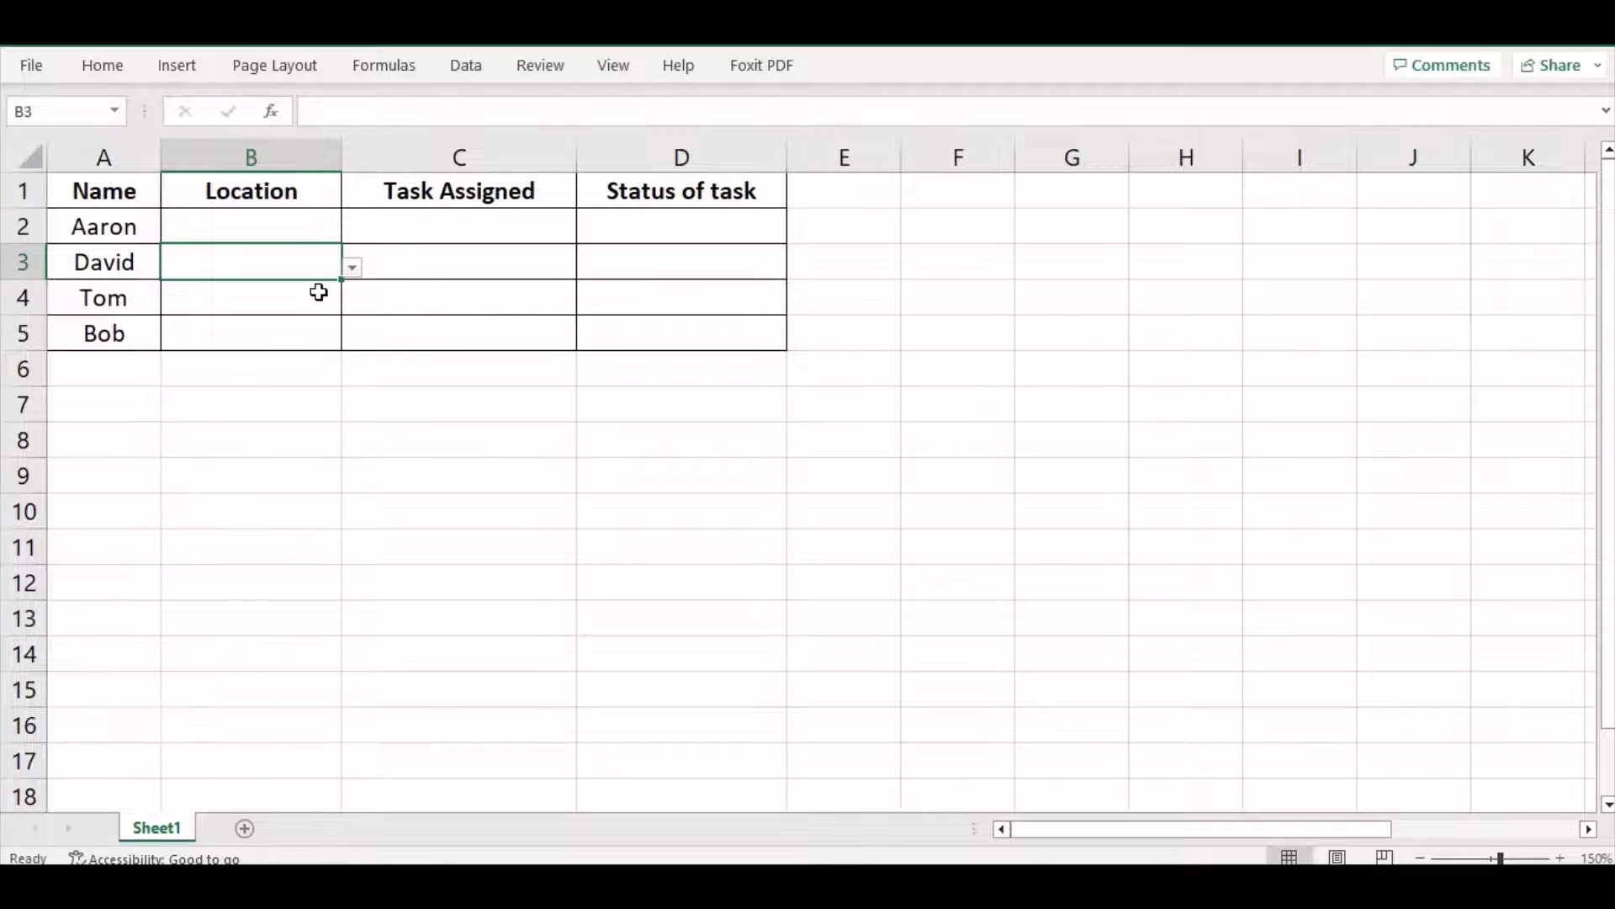
click(318, 296)
click(318, 333)
Step: Choose Wolverhampton from the drop-down list in B2 and Walsall in B3
click(304, 225)
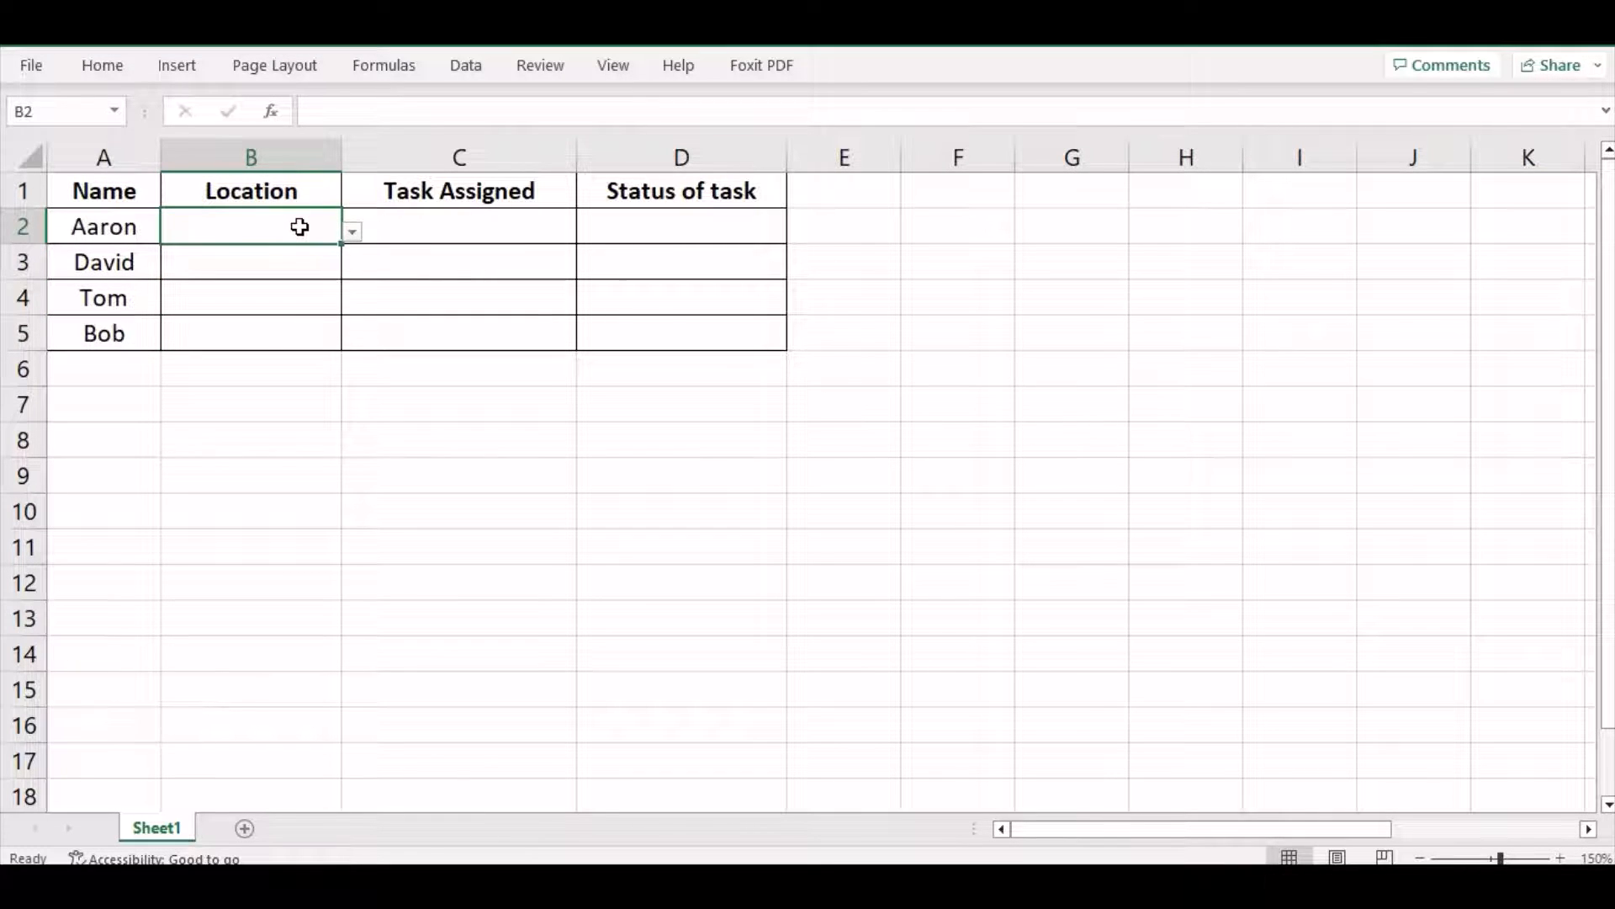
click(352, 238)
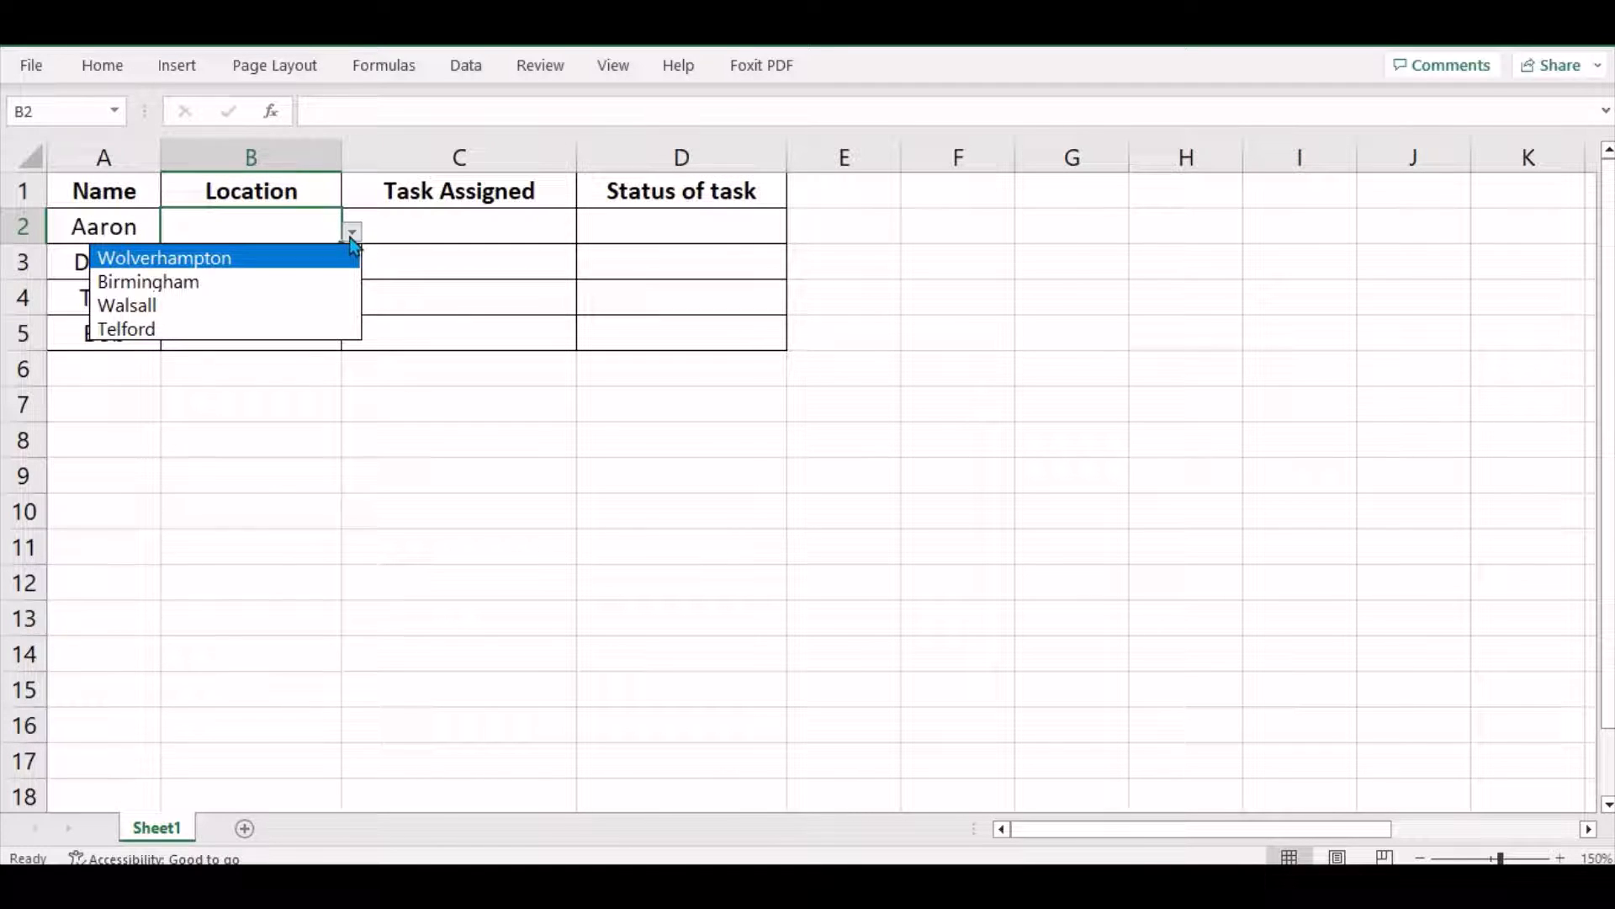
click(269, 258)
click(300, 255)
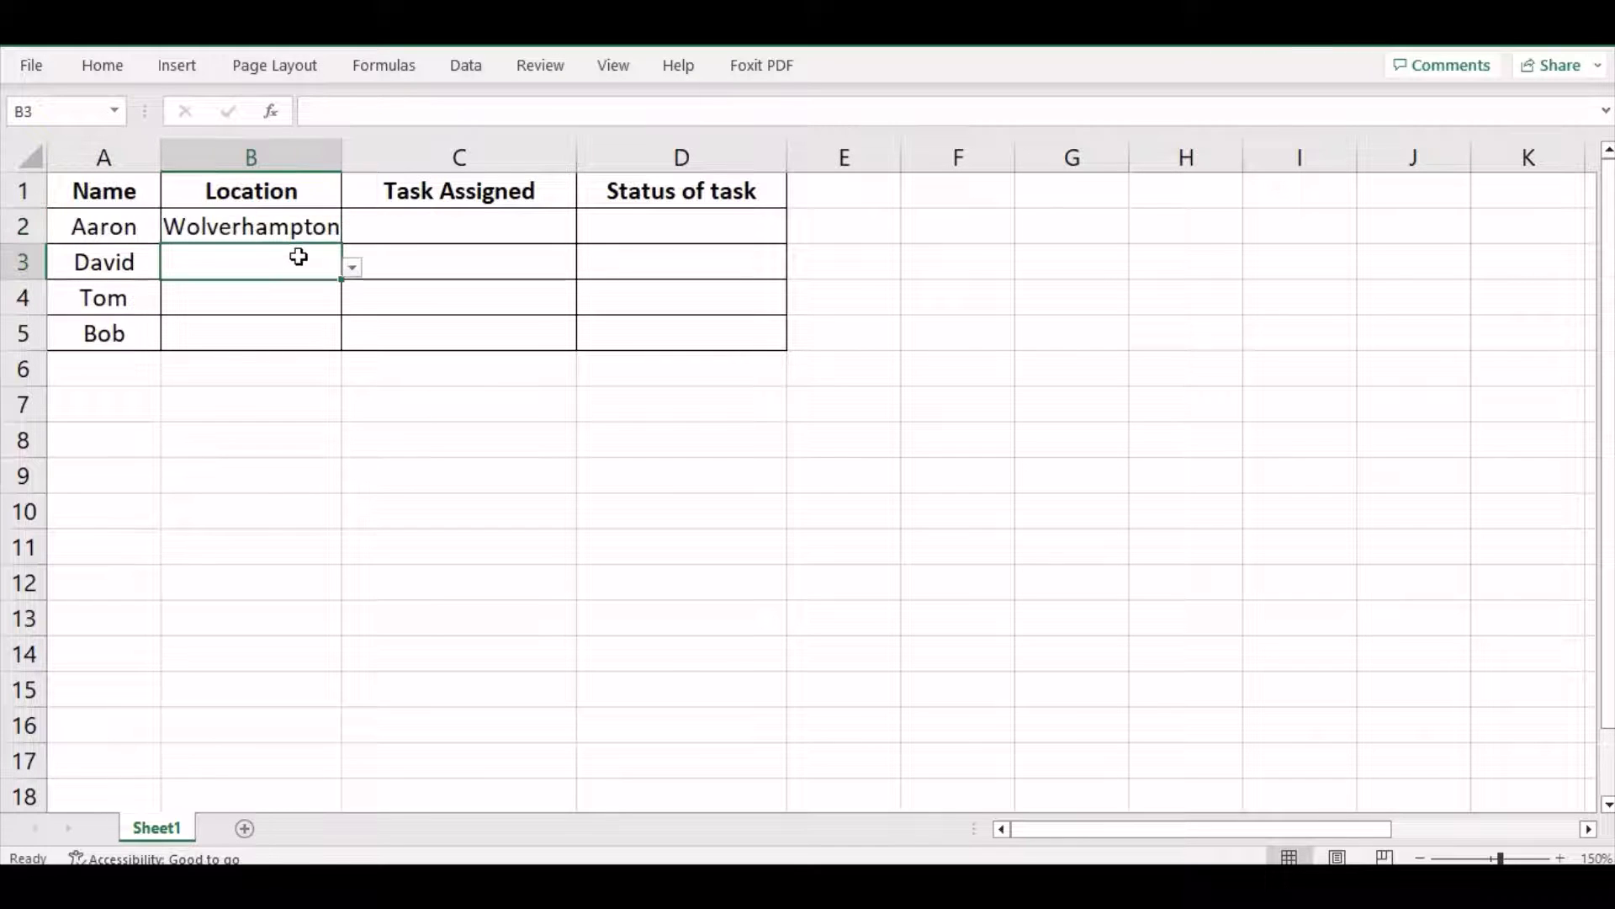
click(353, 269)
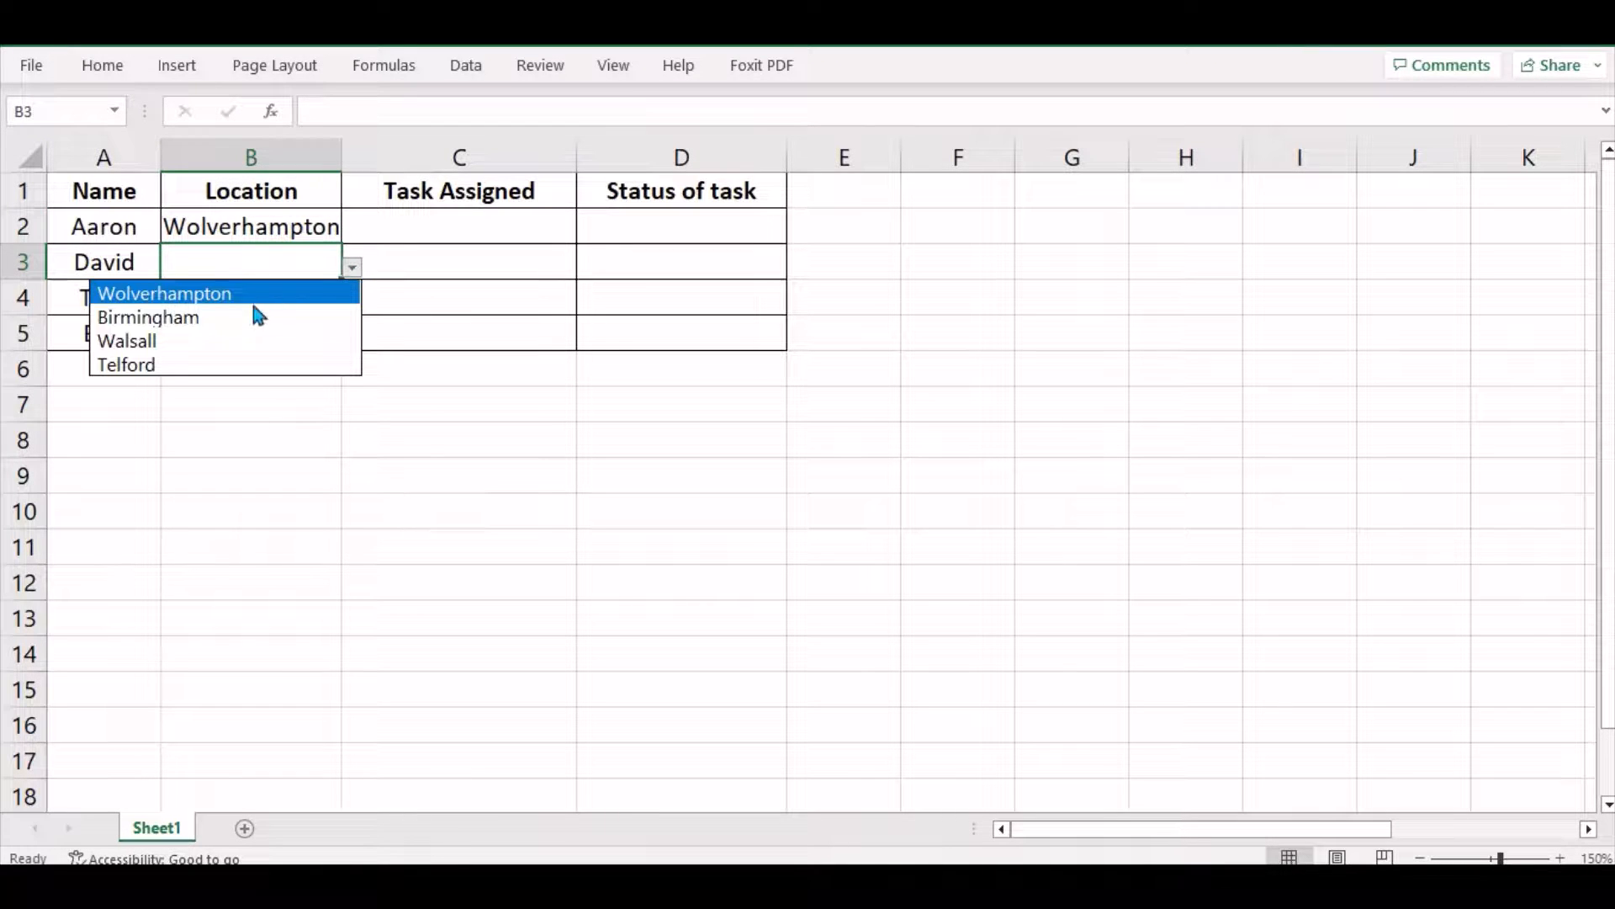
click(212, 345)
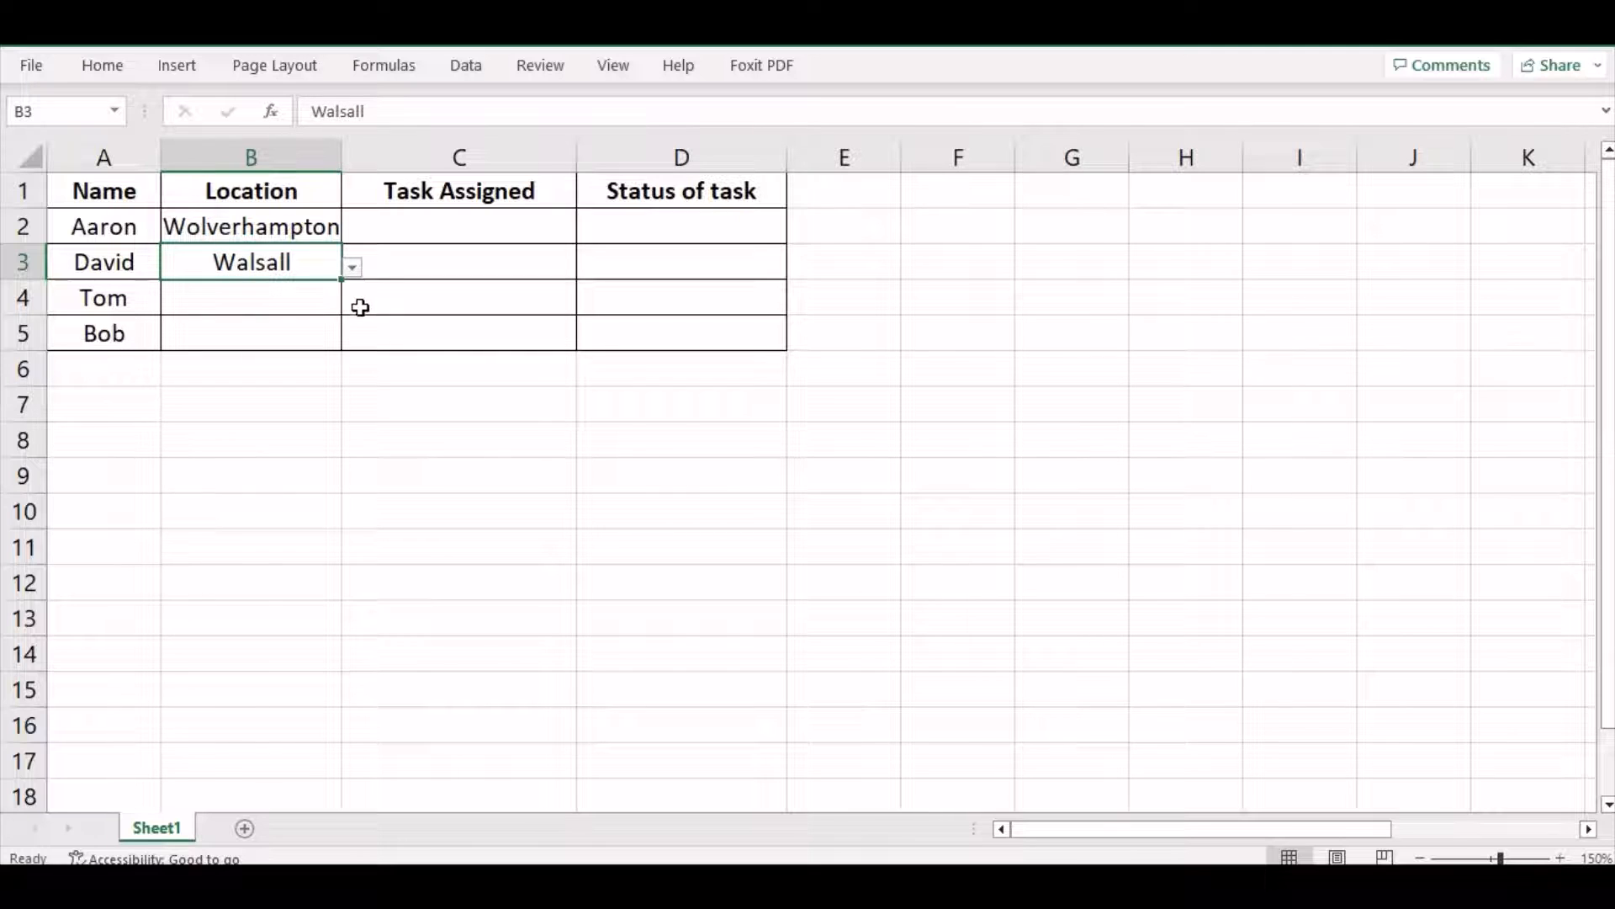
Step: Choose Birmingham from the drop-down list in B4 and Telford in B5
click(335, 298)
click(351, 304)
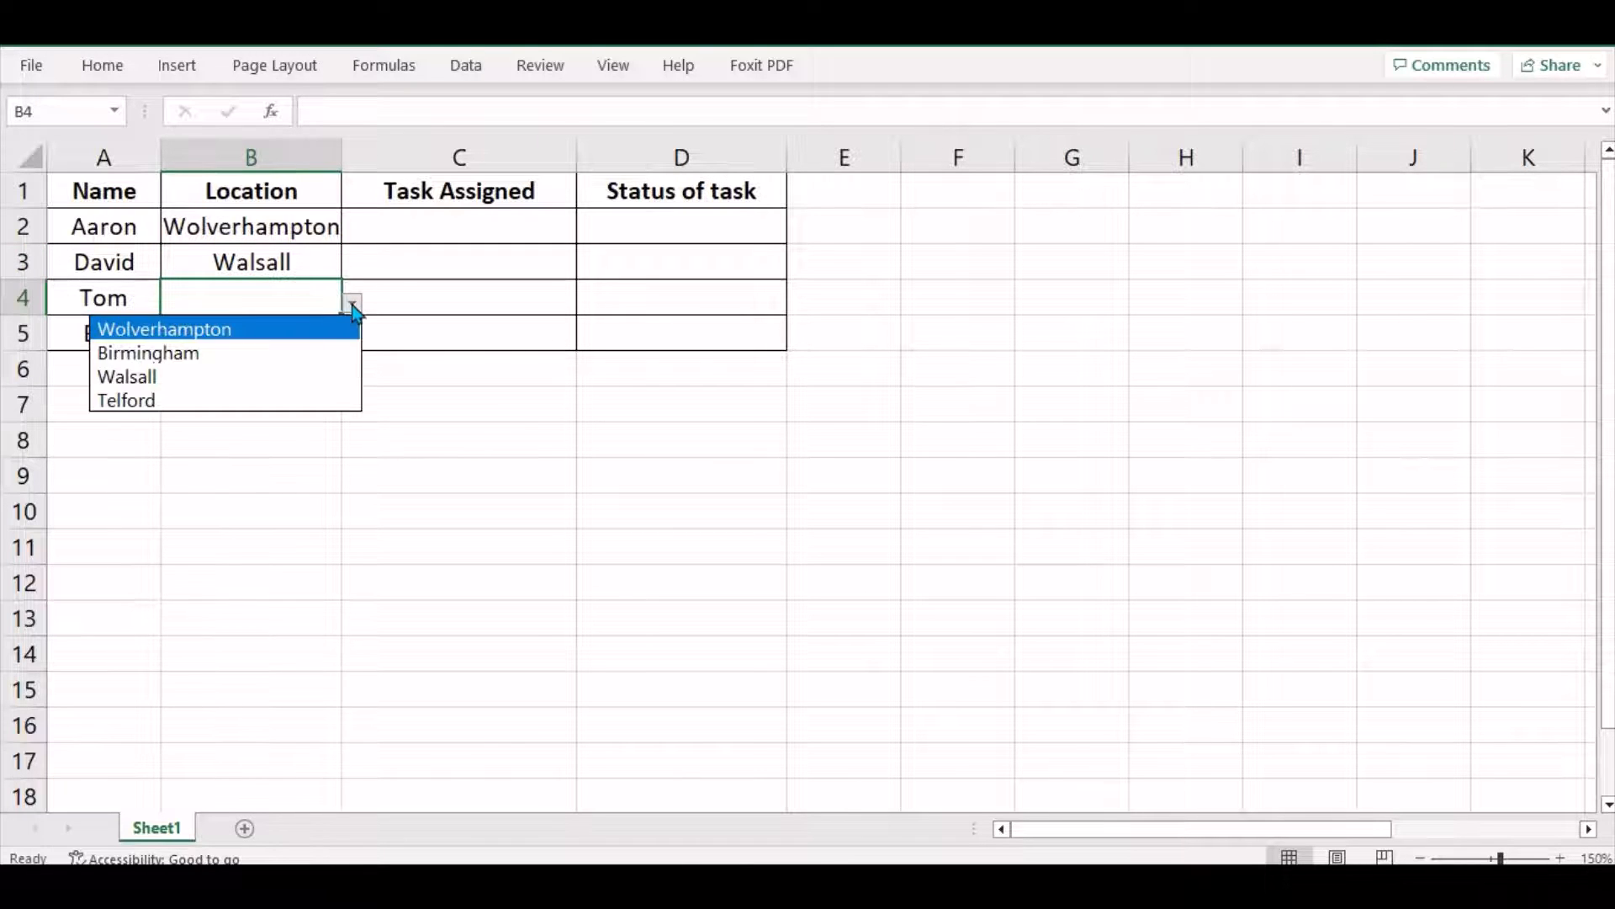
click(226, 357)
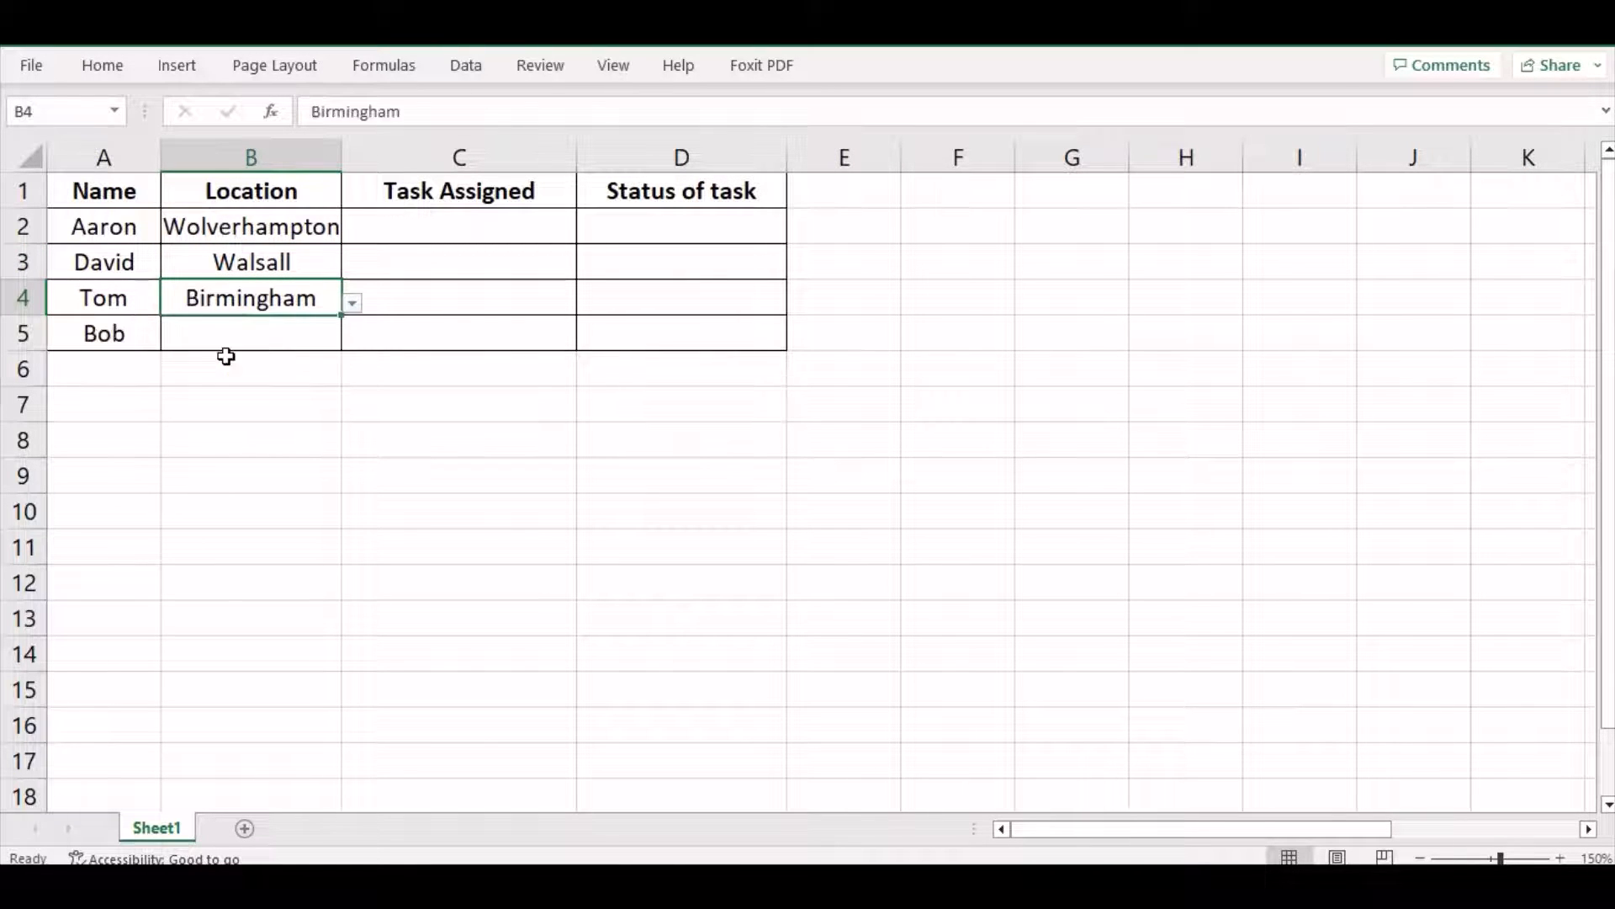
click(333, 332)
click(352, 338)
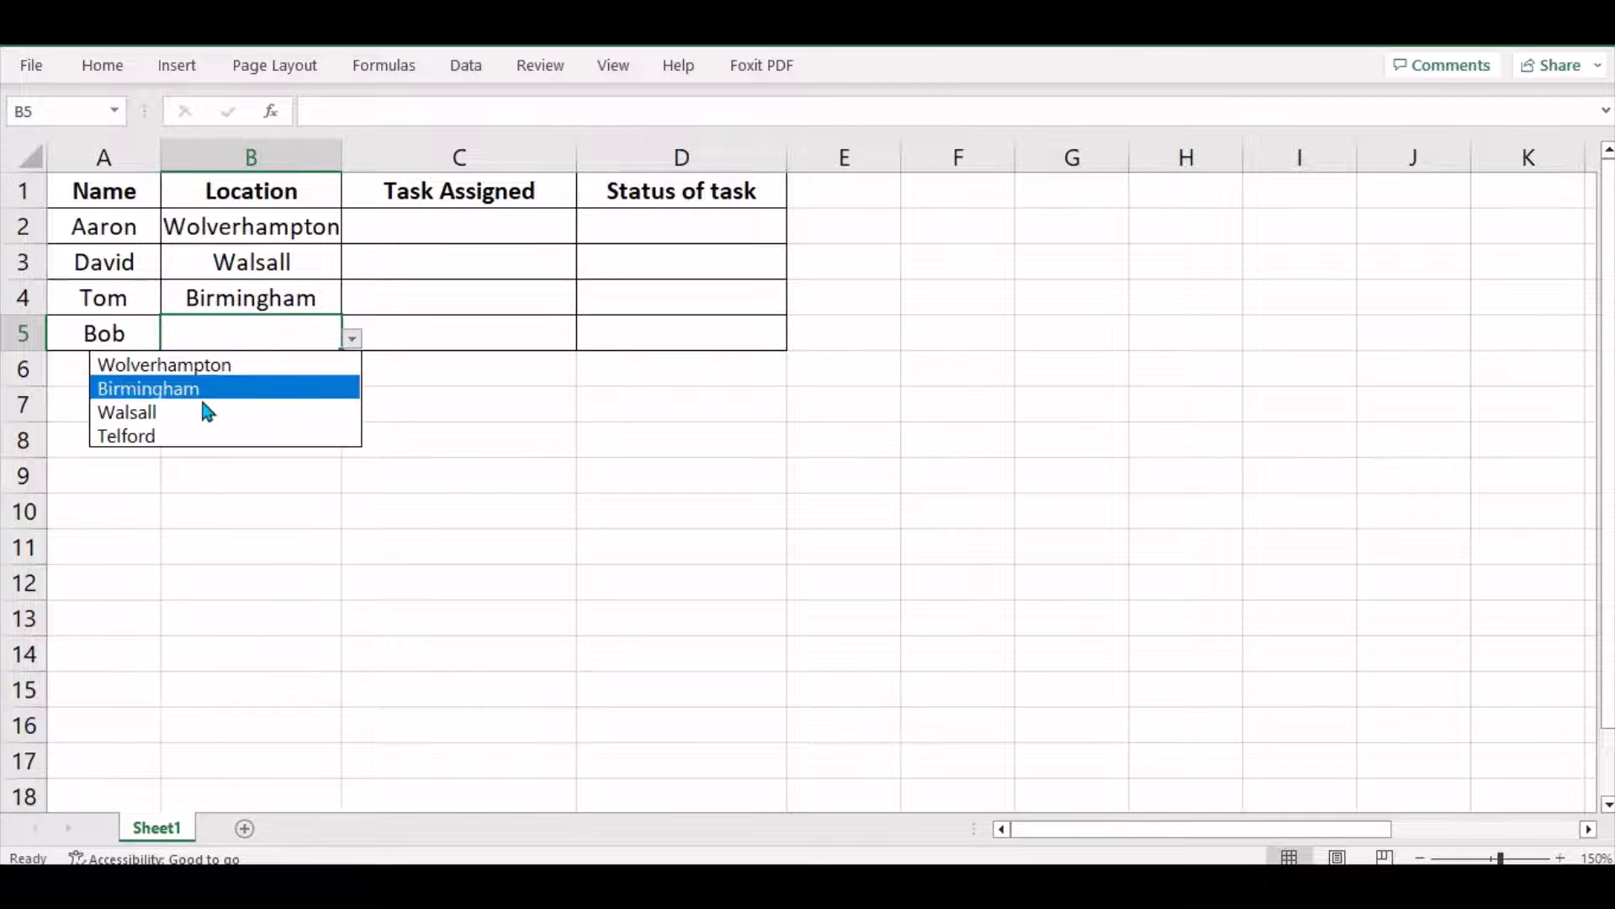
click(171, 437)
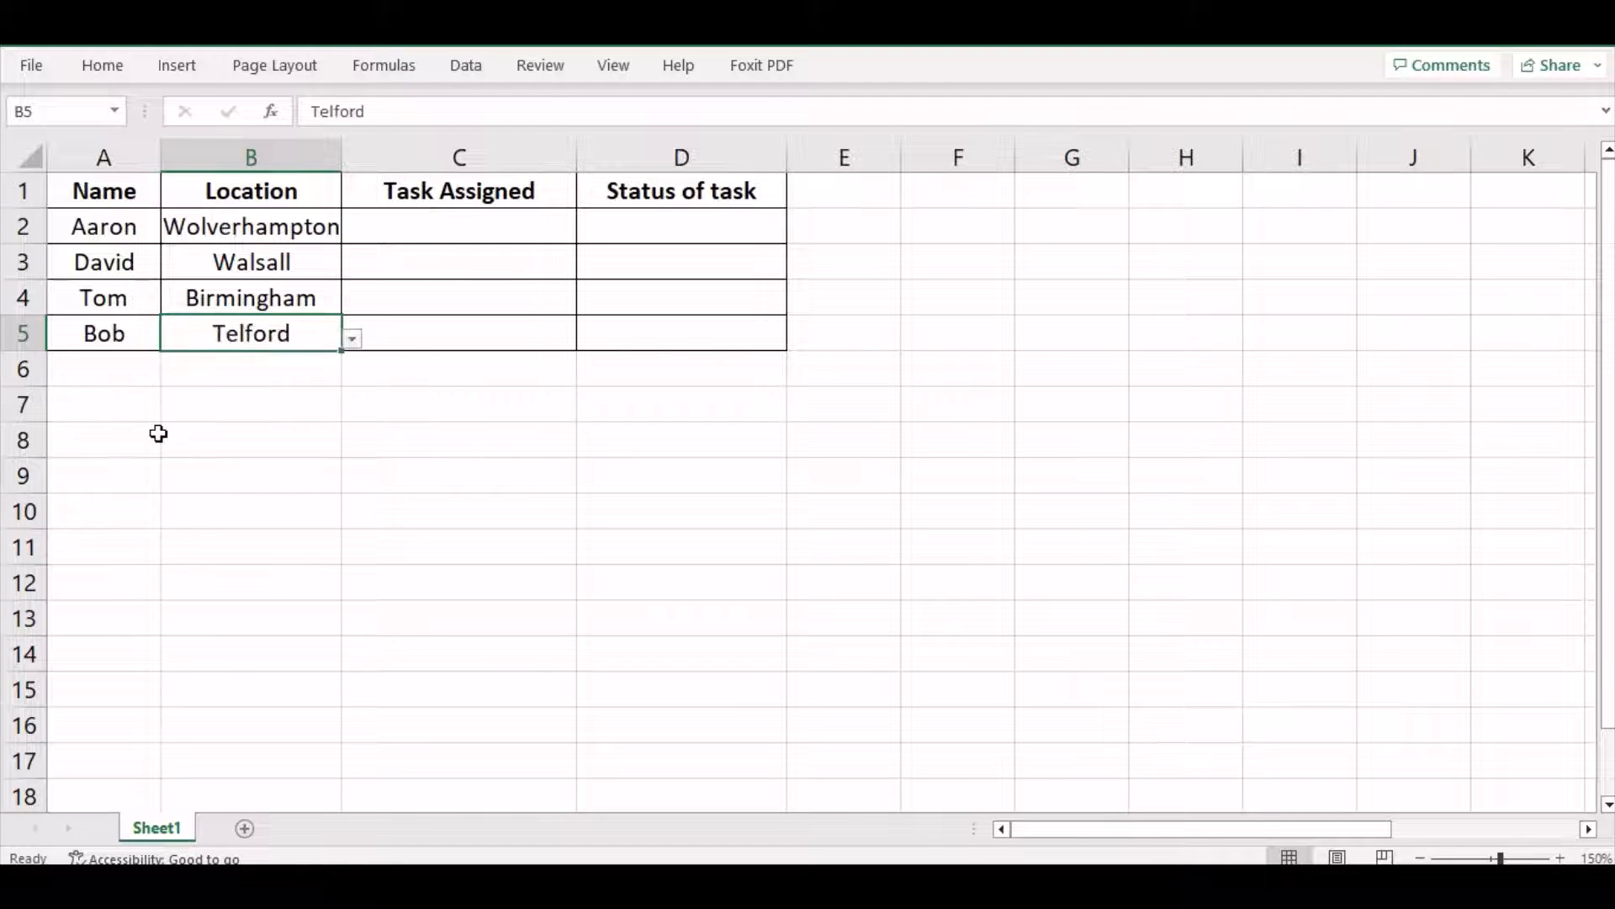
Step: Try changing the location in B5 to Wolverhampton and set it back to Telford from the same list
click(352, 340)
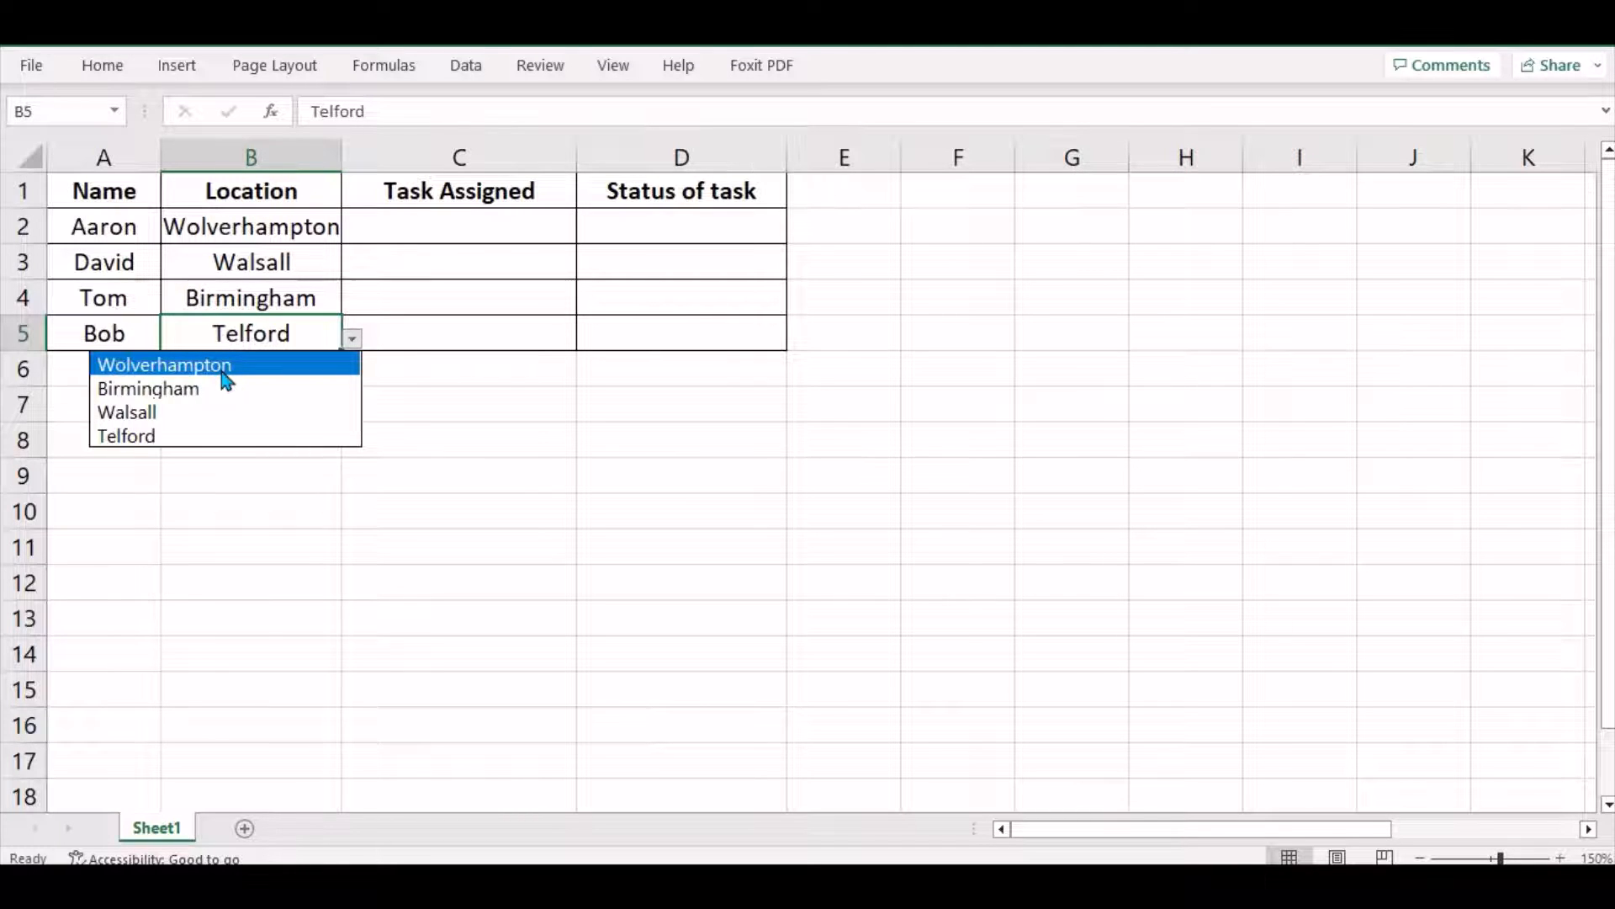
click(224, 371)
click(352, 339)
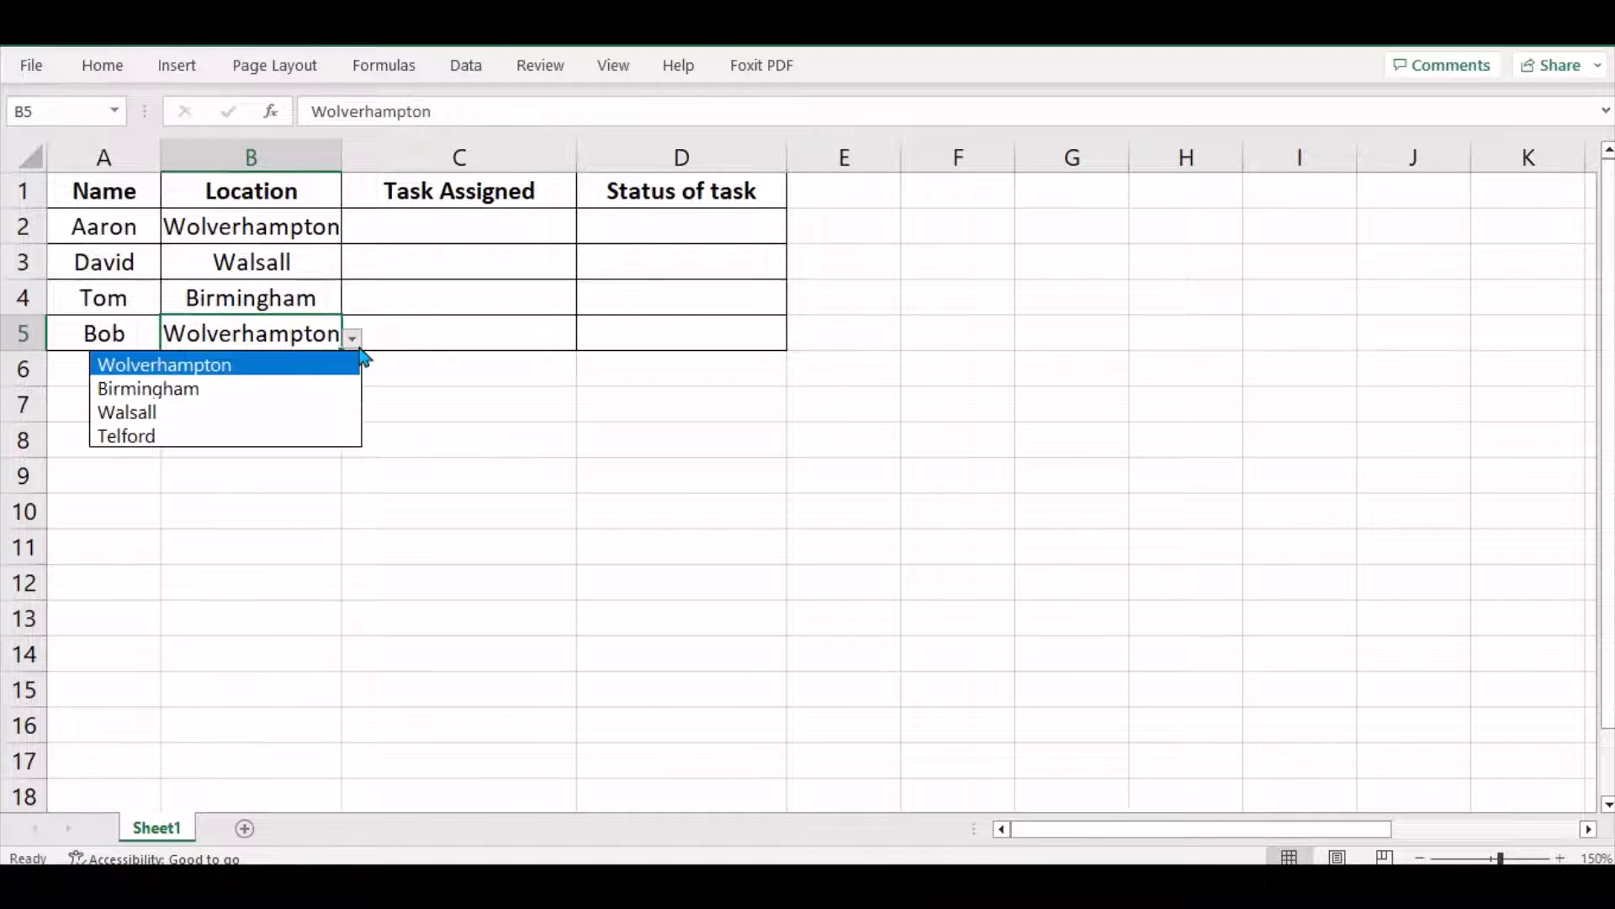
click(195, 436)
Step: Widen column B slightly to give the longest location name some room
click(411, 396)
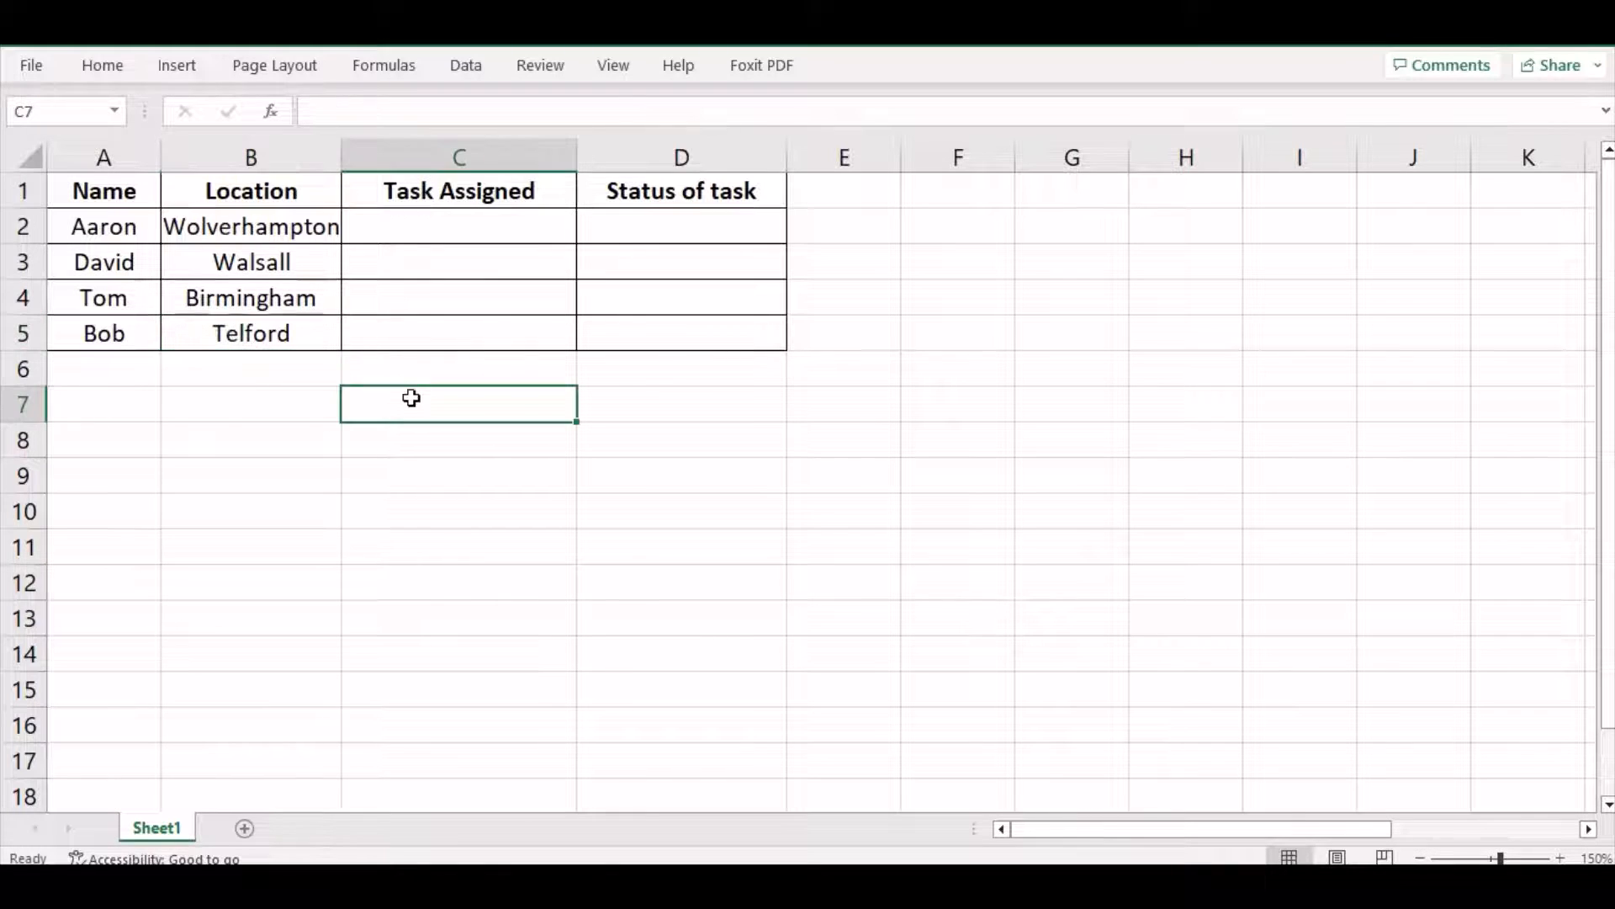
drag(342, 160, 362, 160)
click(630, 470)
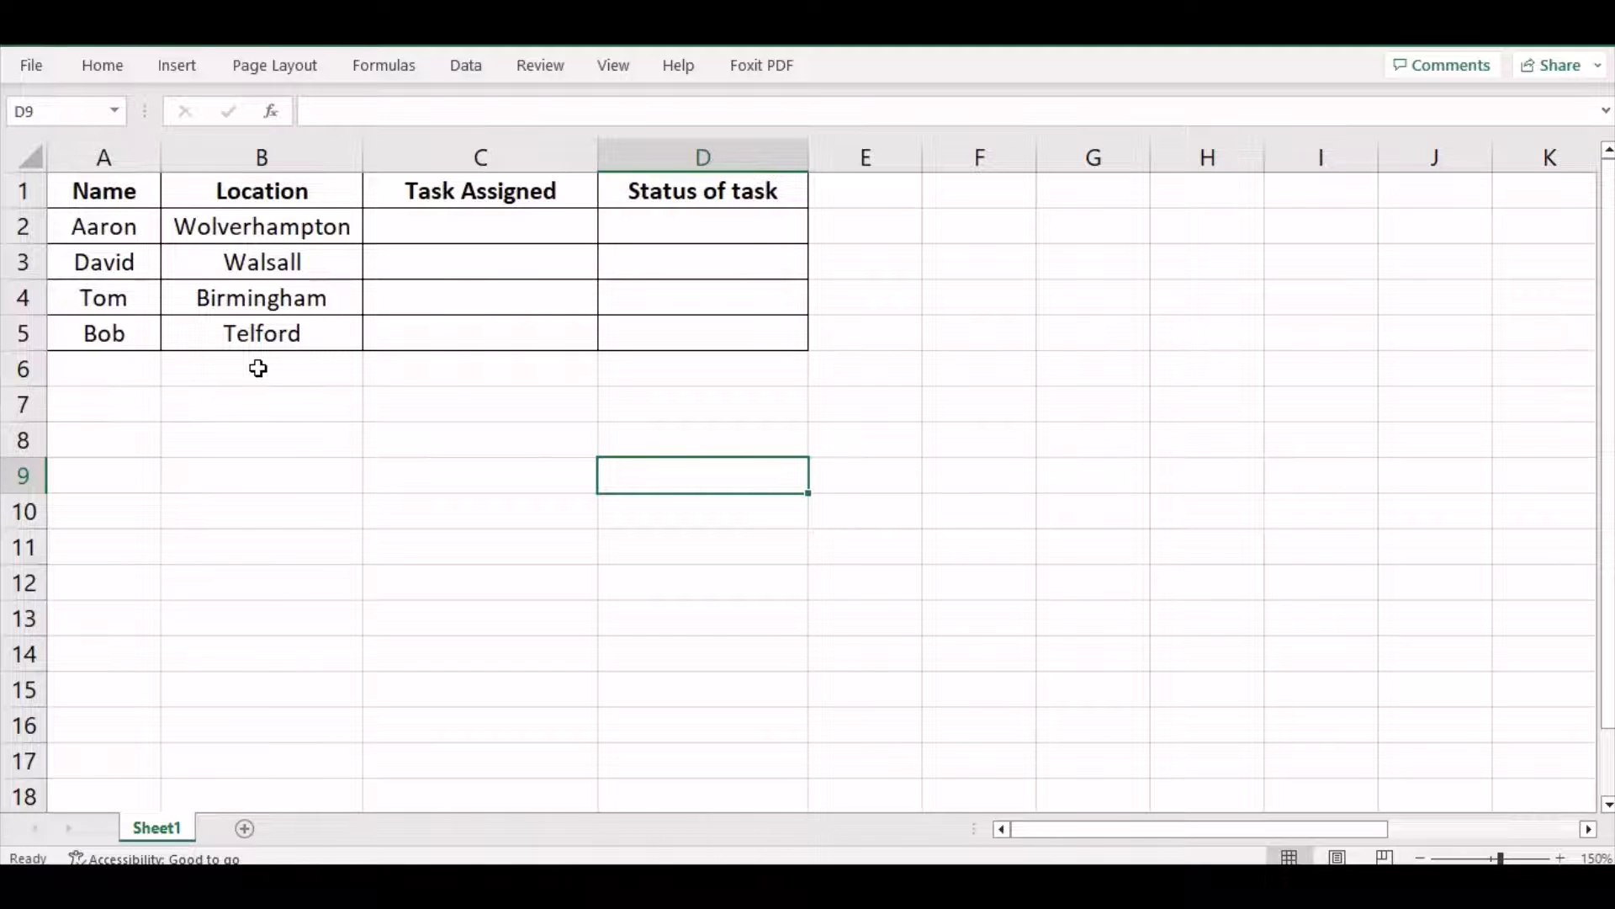
Step: Enter "Check cables" in cell C2 as the assigned task for the first person
click(461, 404)
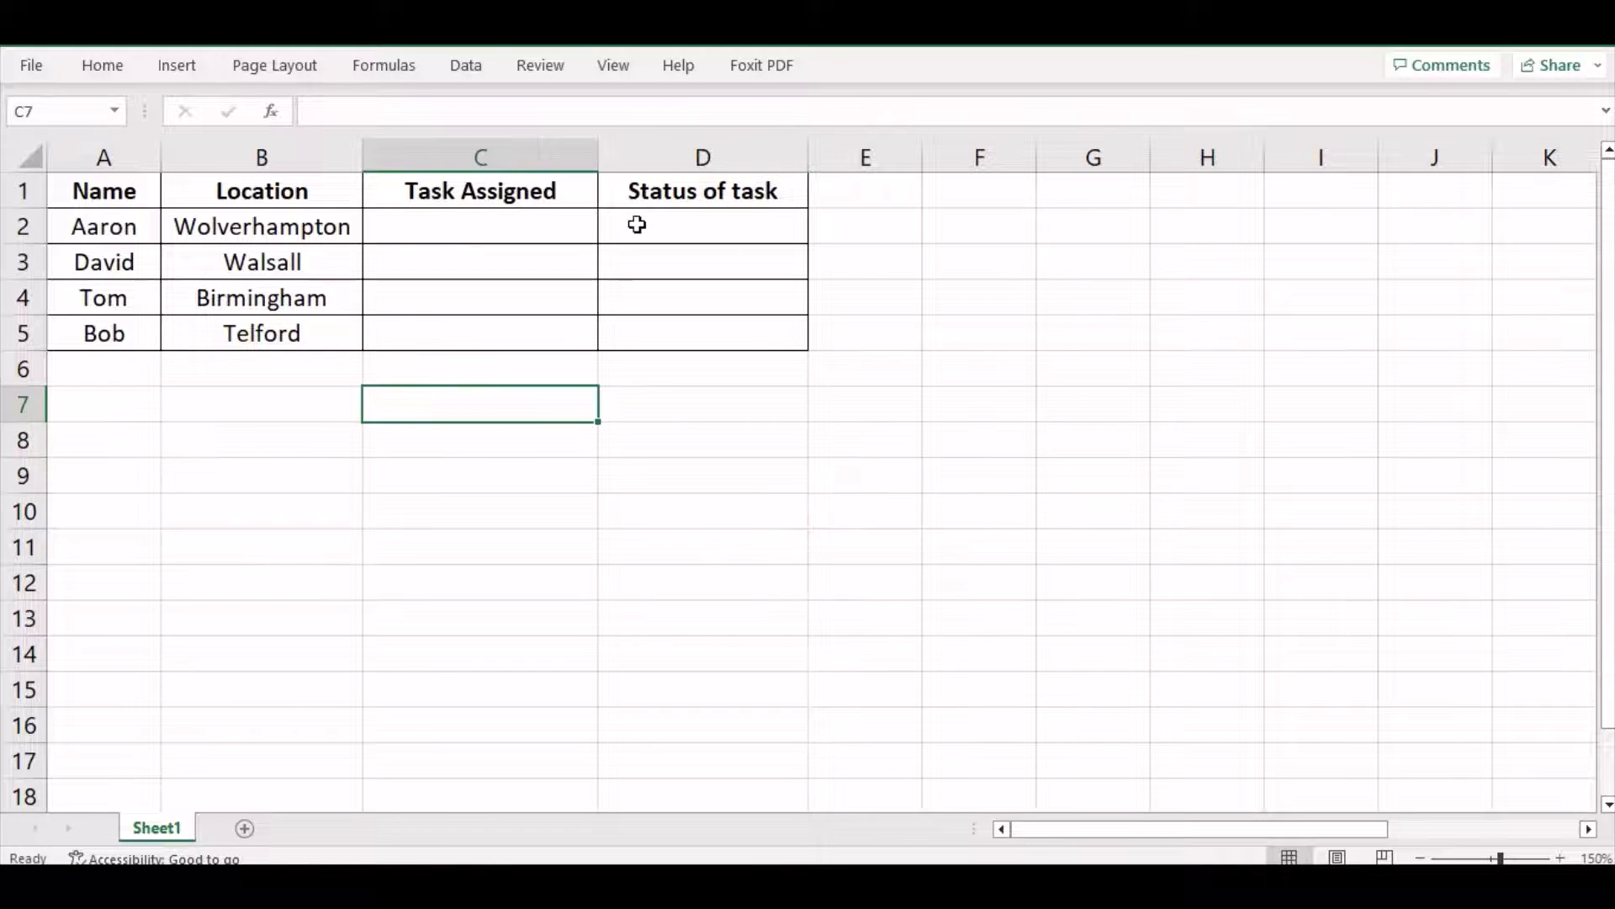
click(480, 227)
double_click(479, 228)
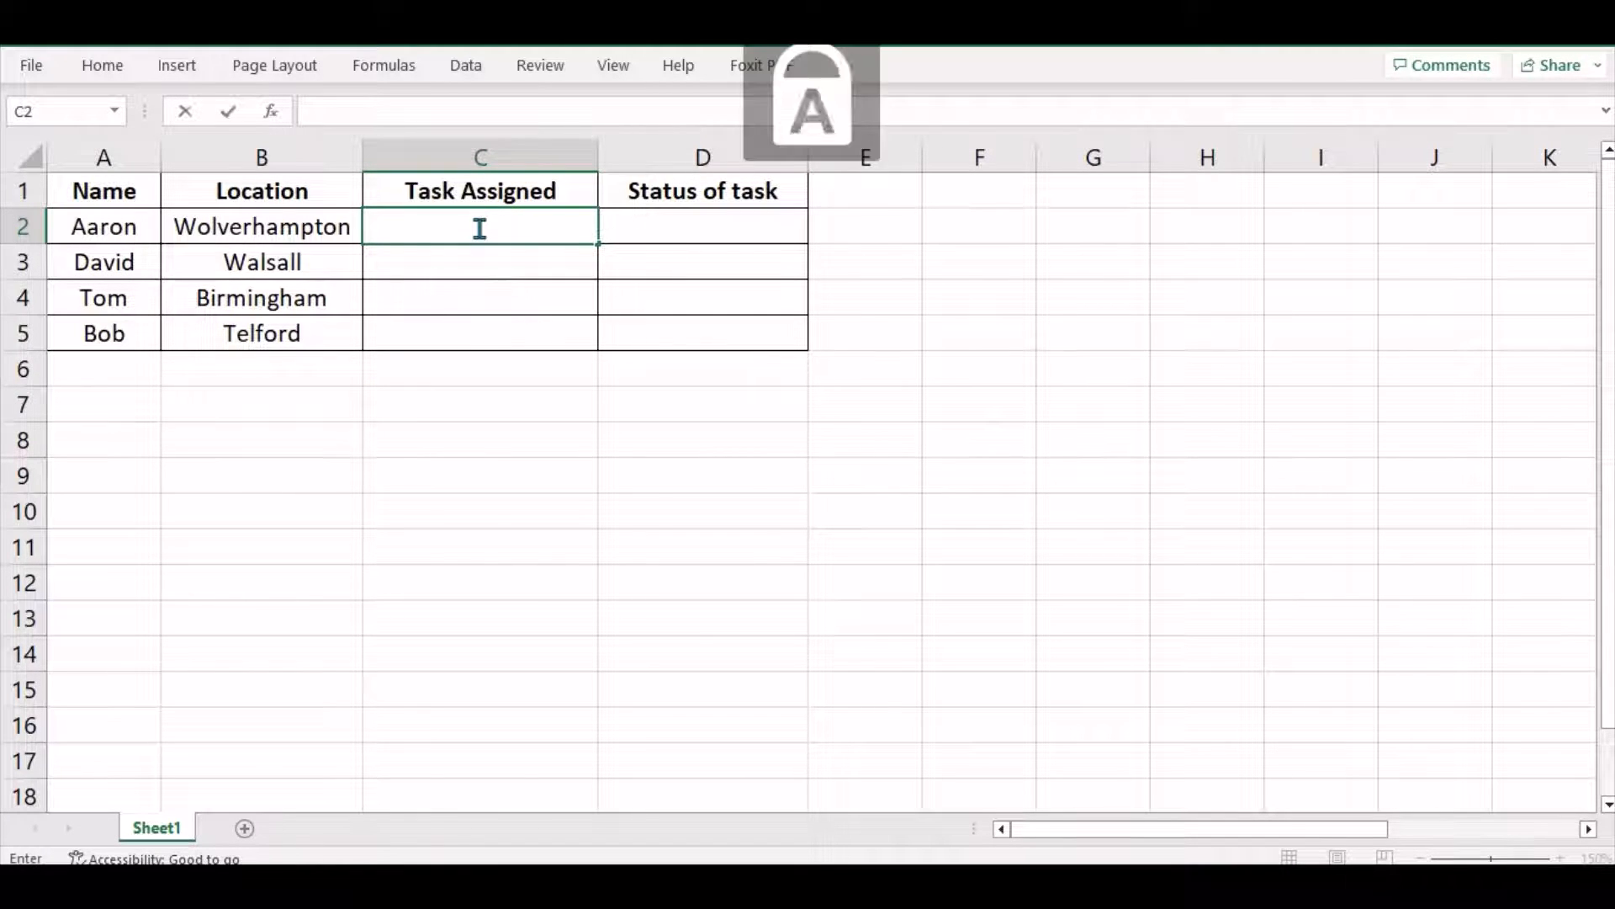
text(Check)
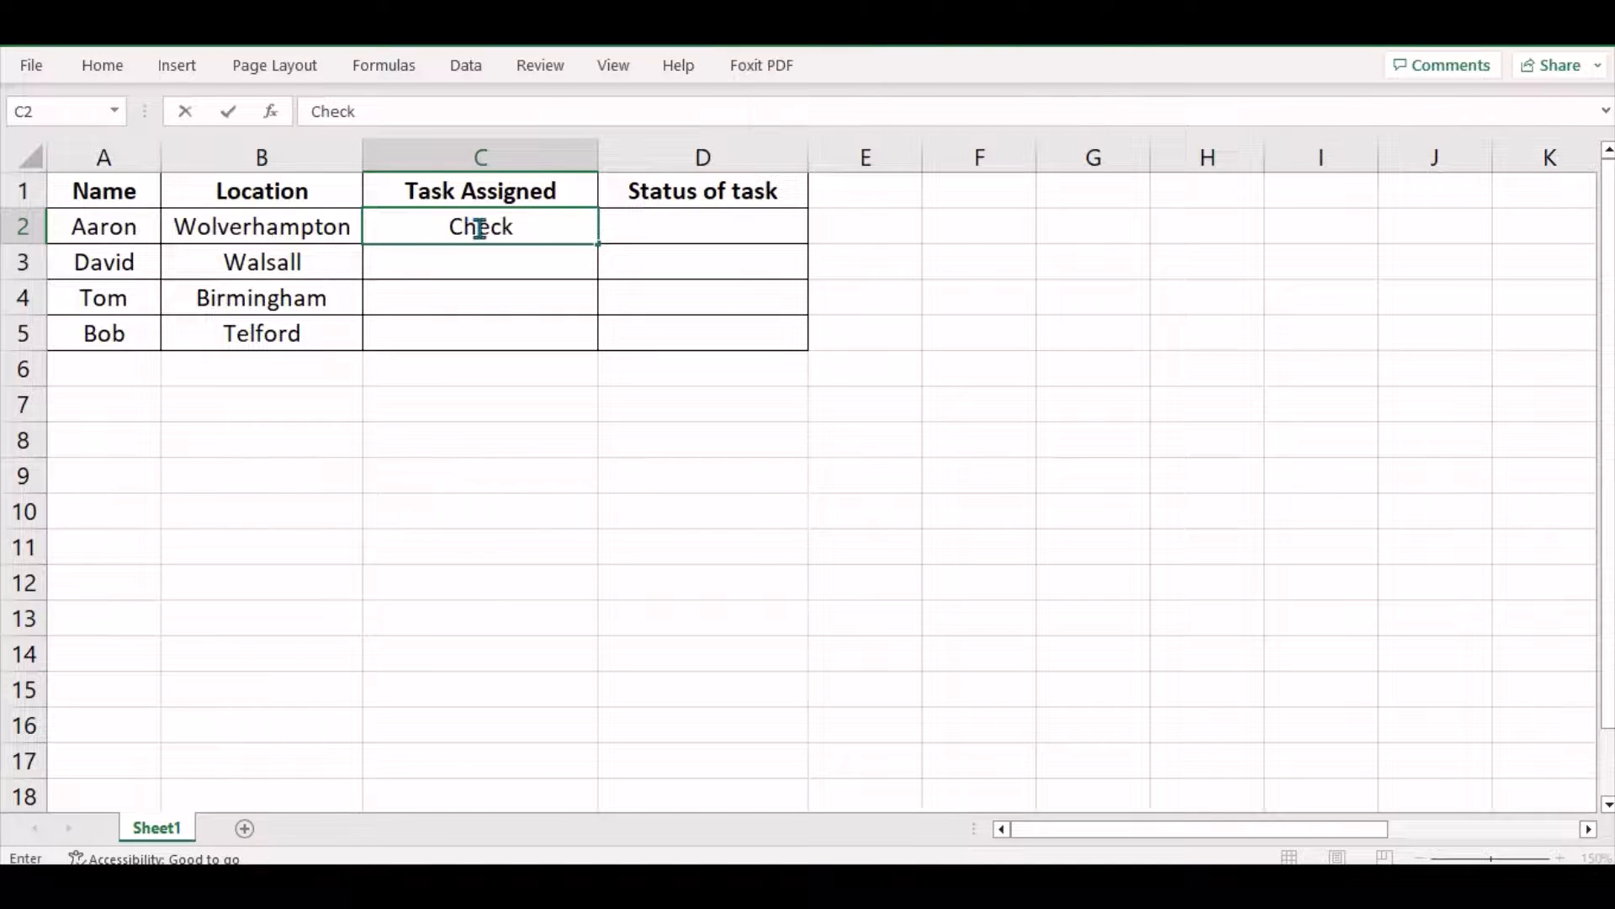
text(cables)
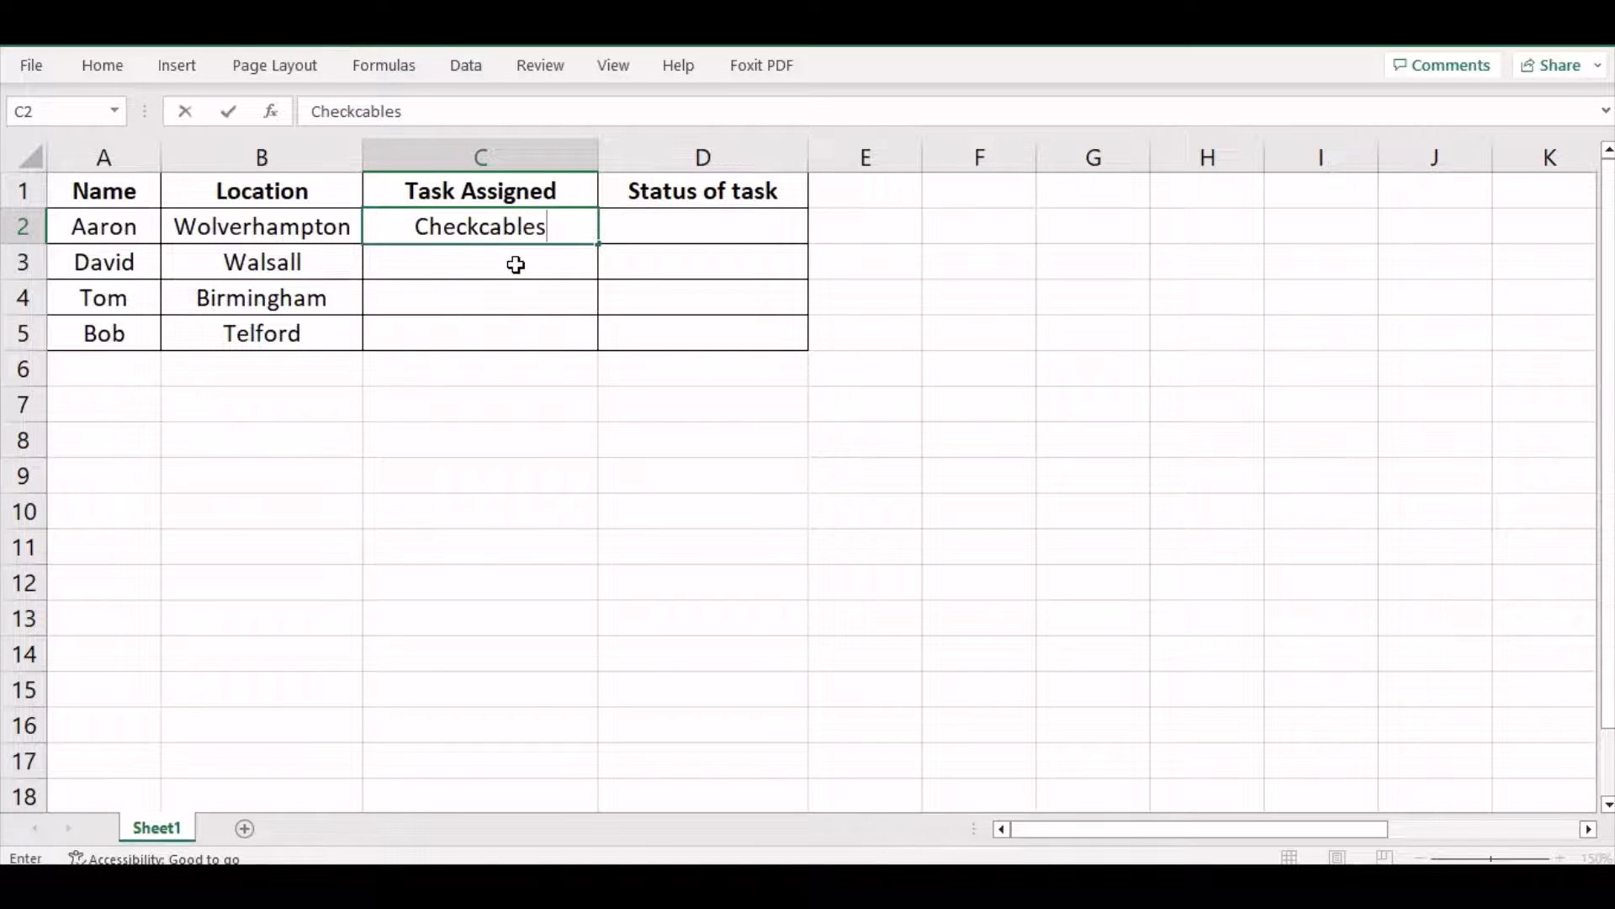
click(480, 228)
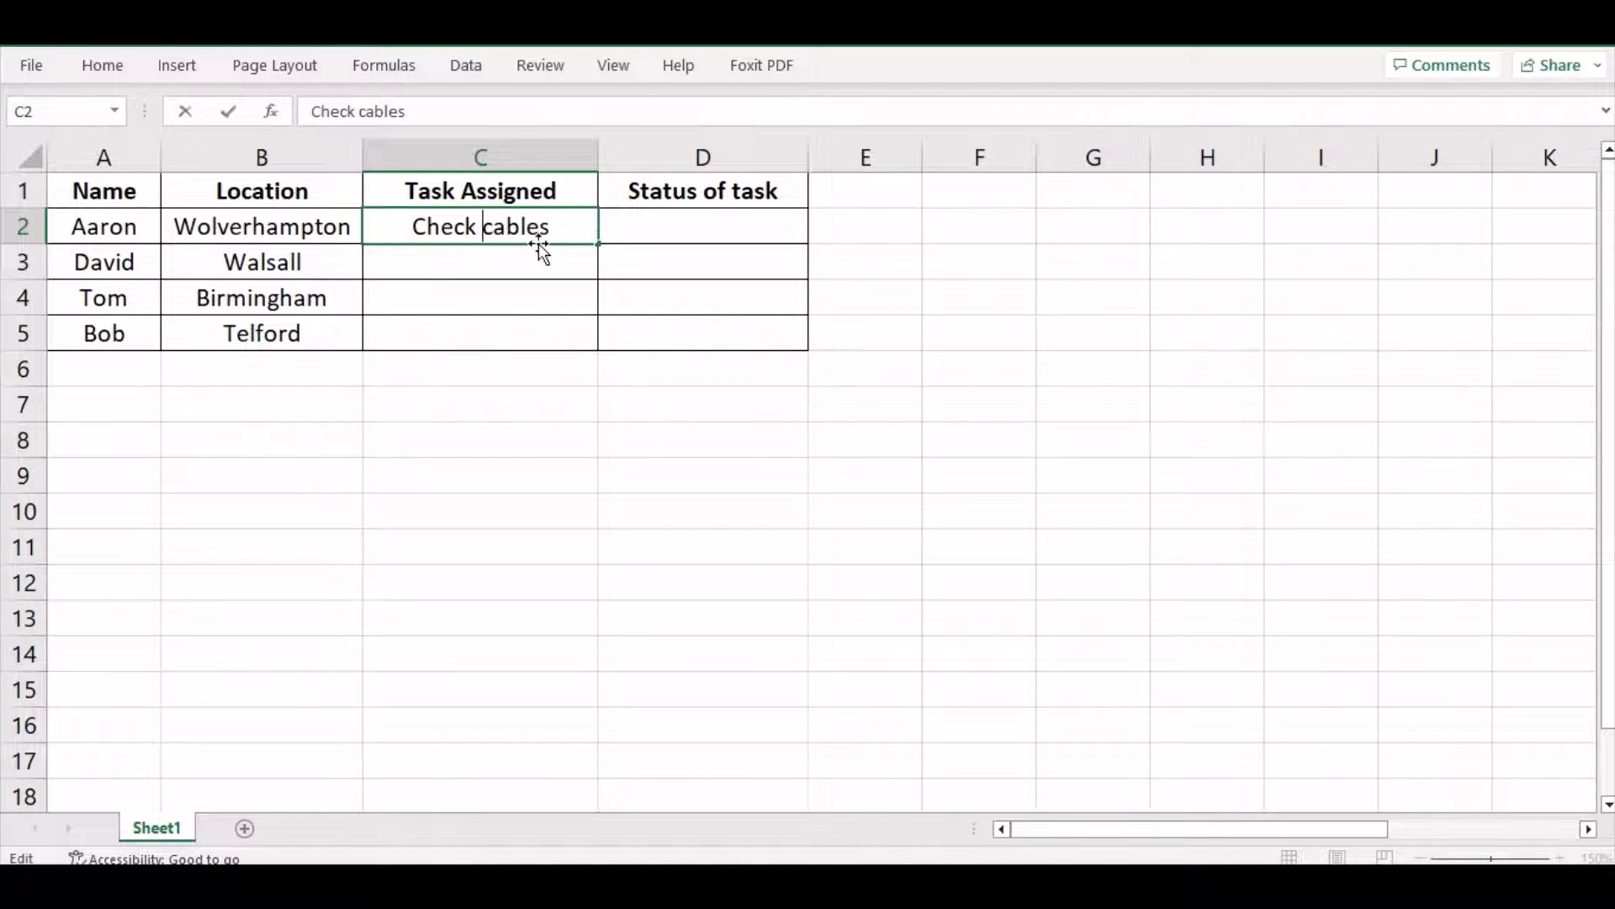
click(571, 224)
Step: Enter "How many monitorsin the office" in cell C3 as the second person's assigned task
click(514, 267)
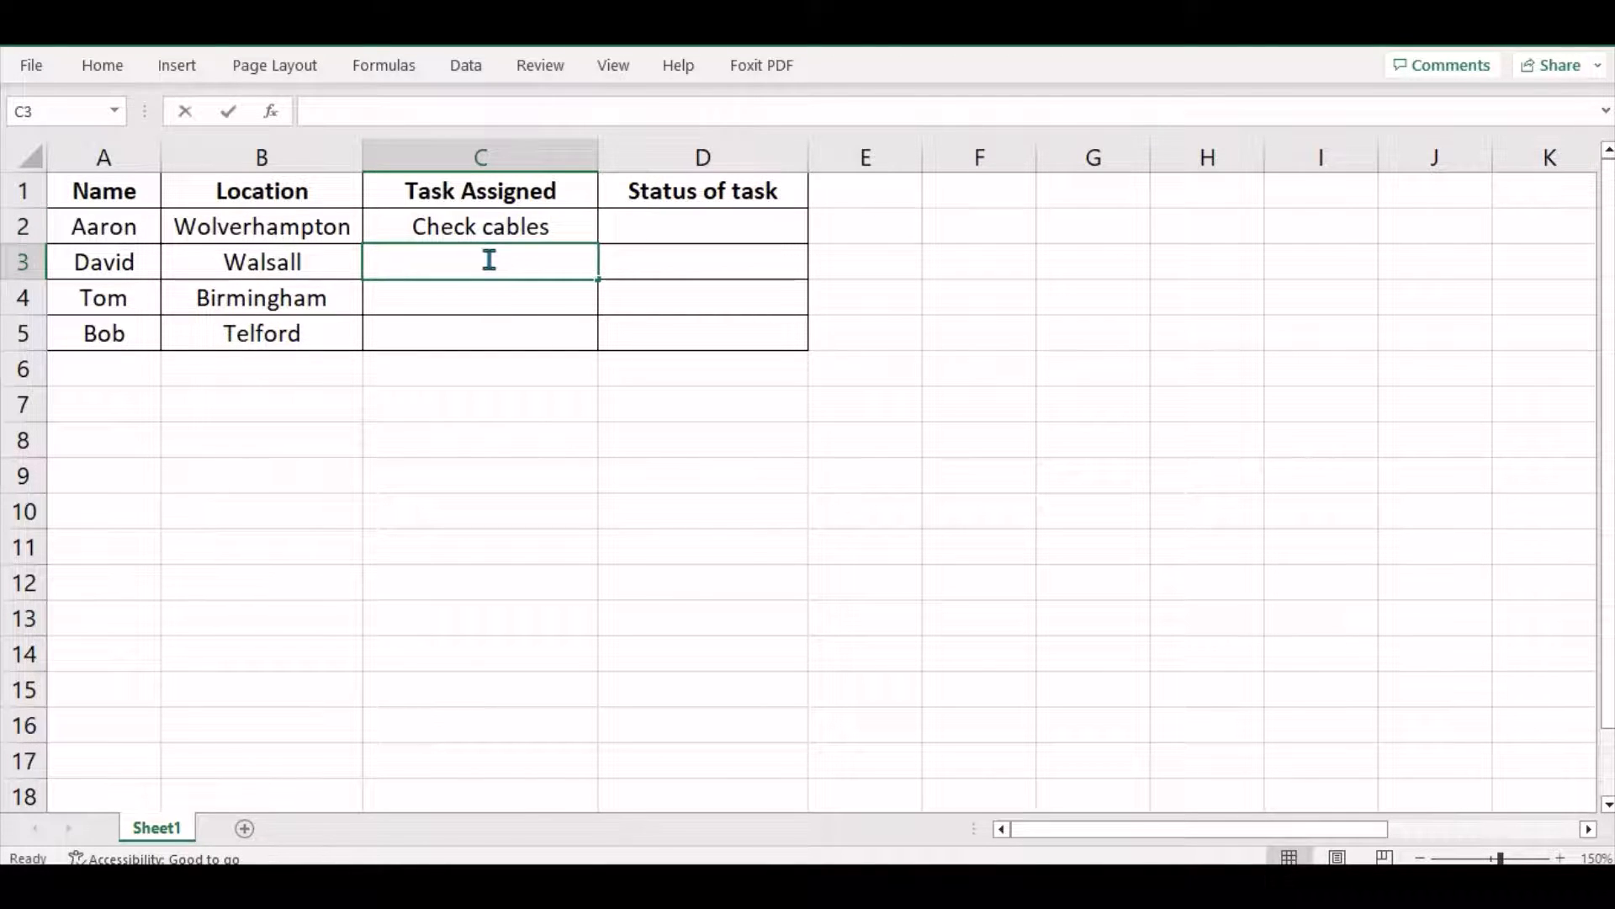
double_click(490, 260)
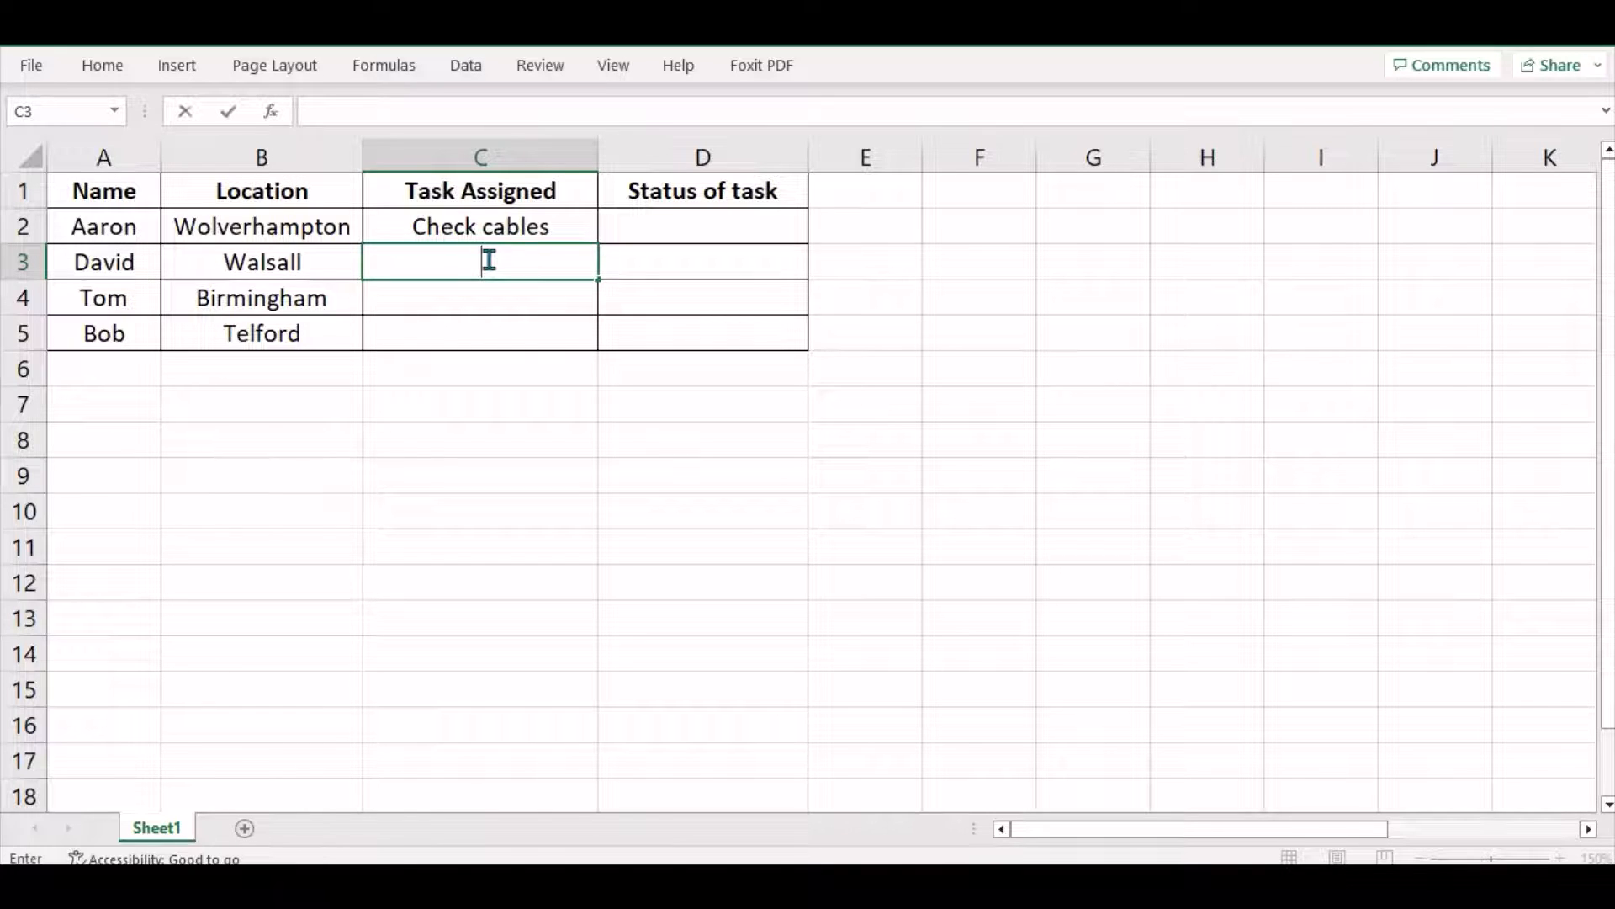
text(How man)
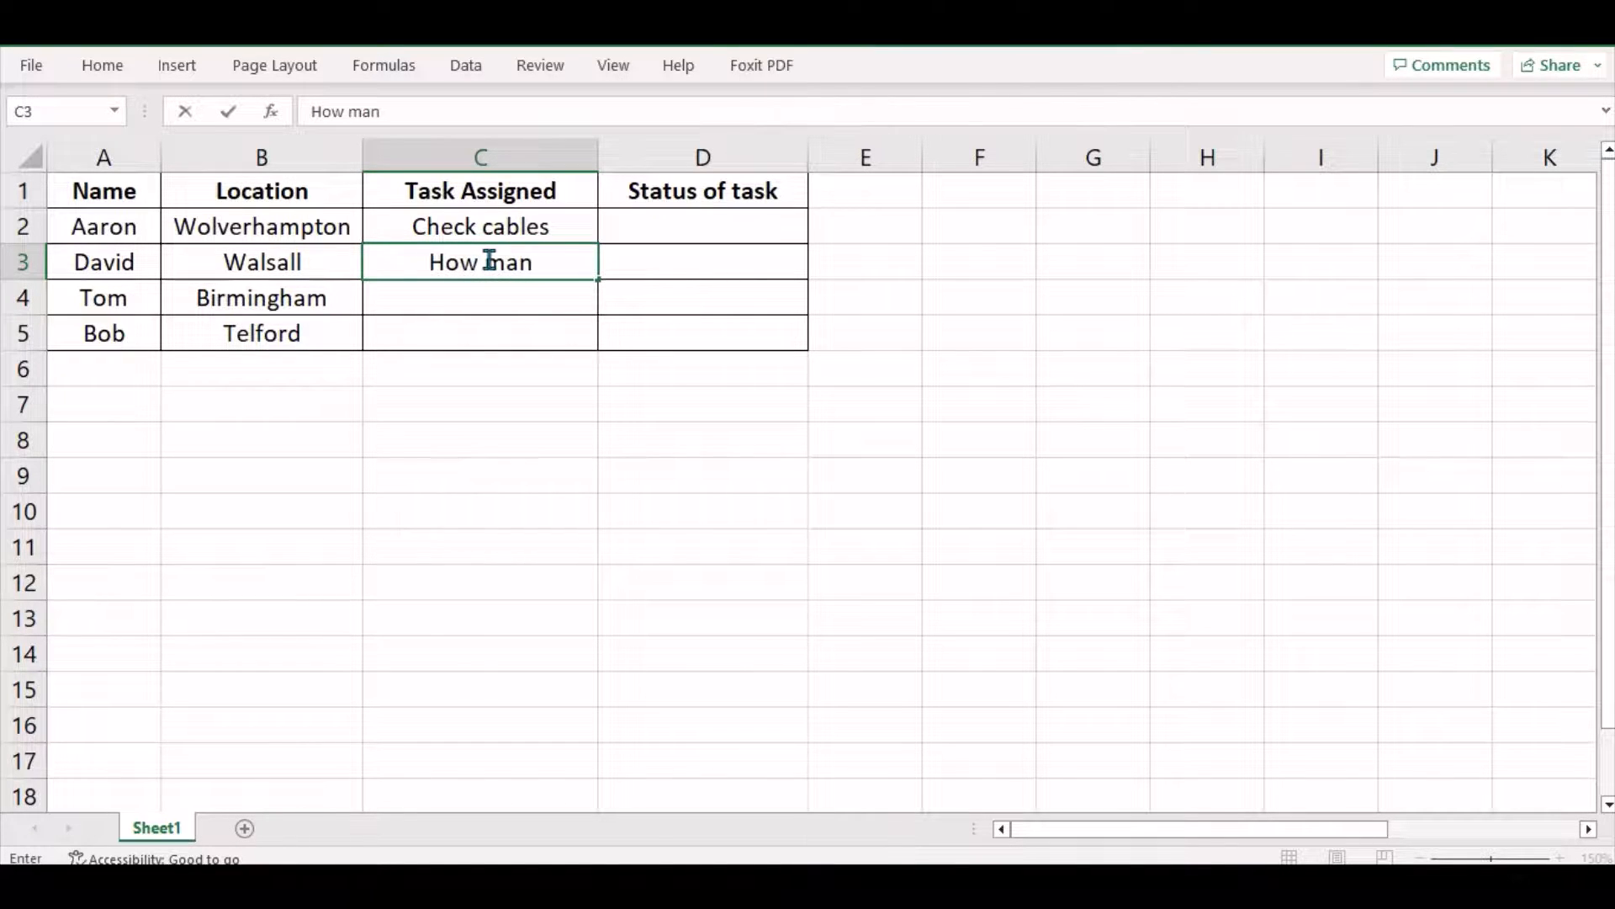
text(y )
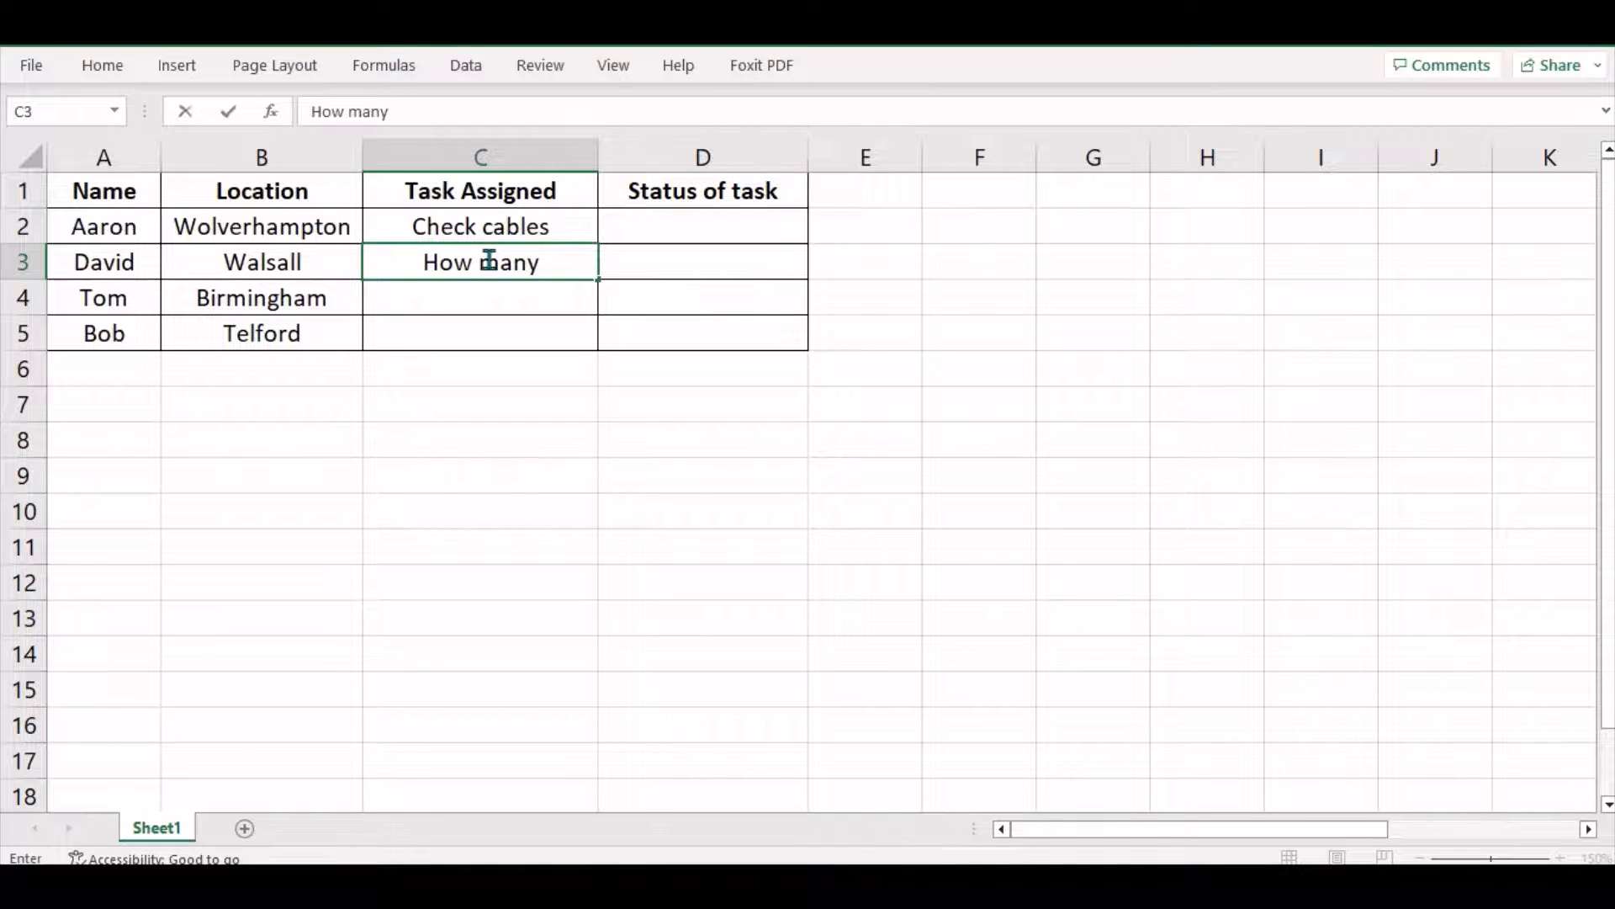
text(moniot)
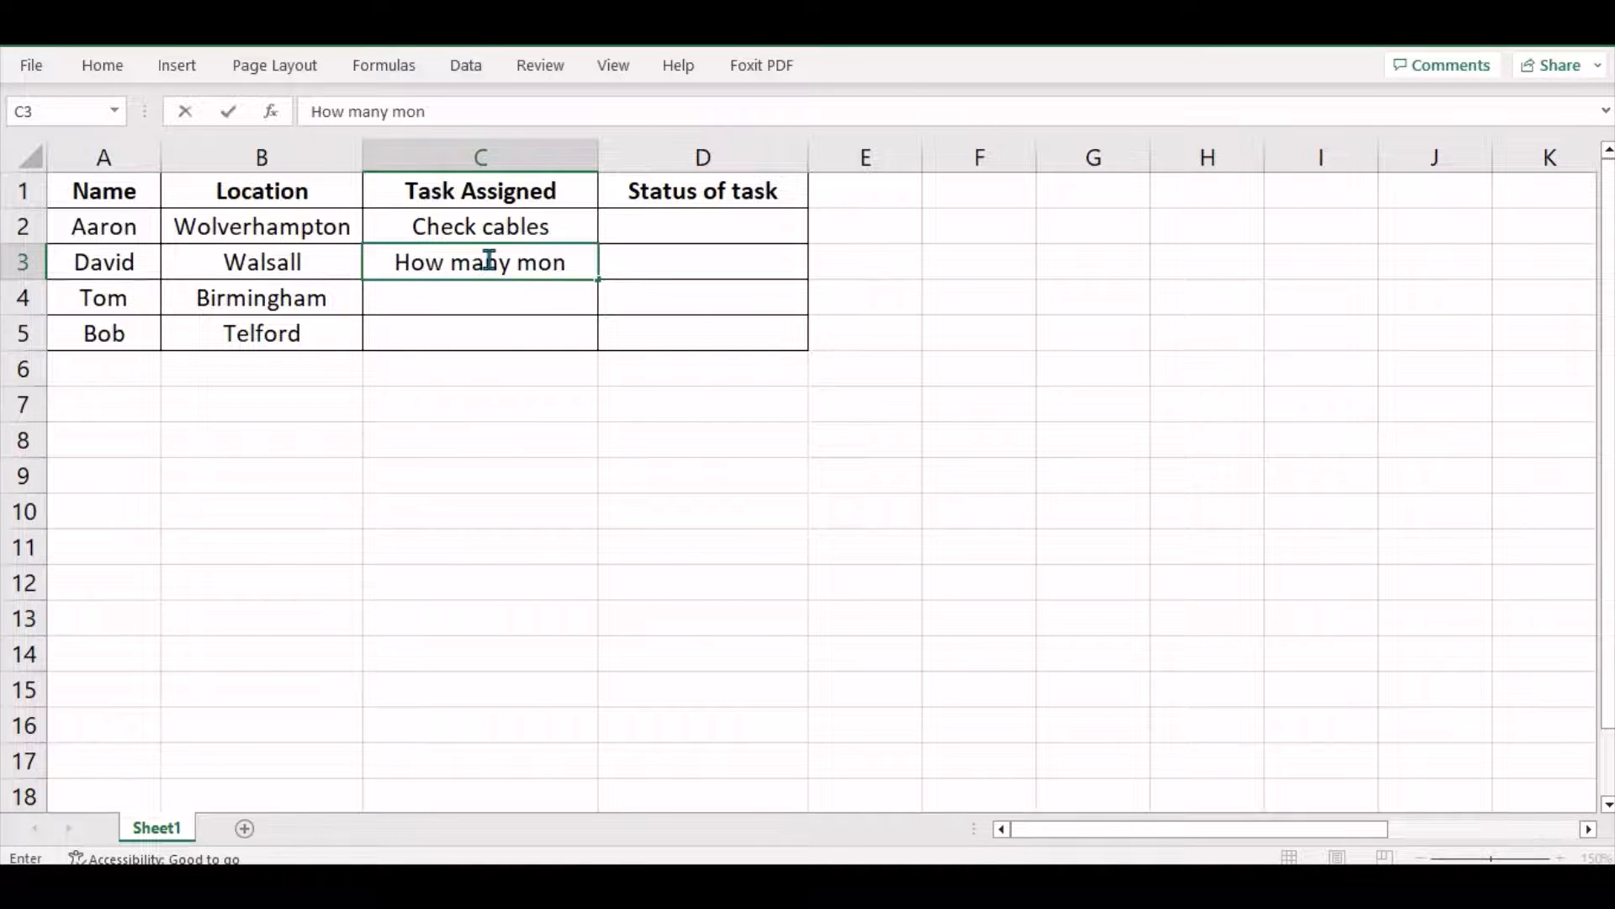
key(BackSpace)
key(BackSpace)
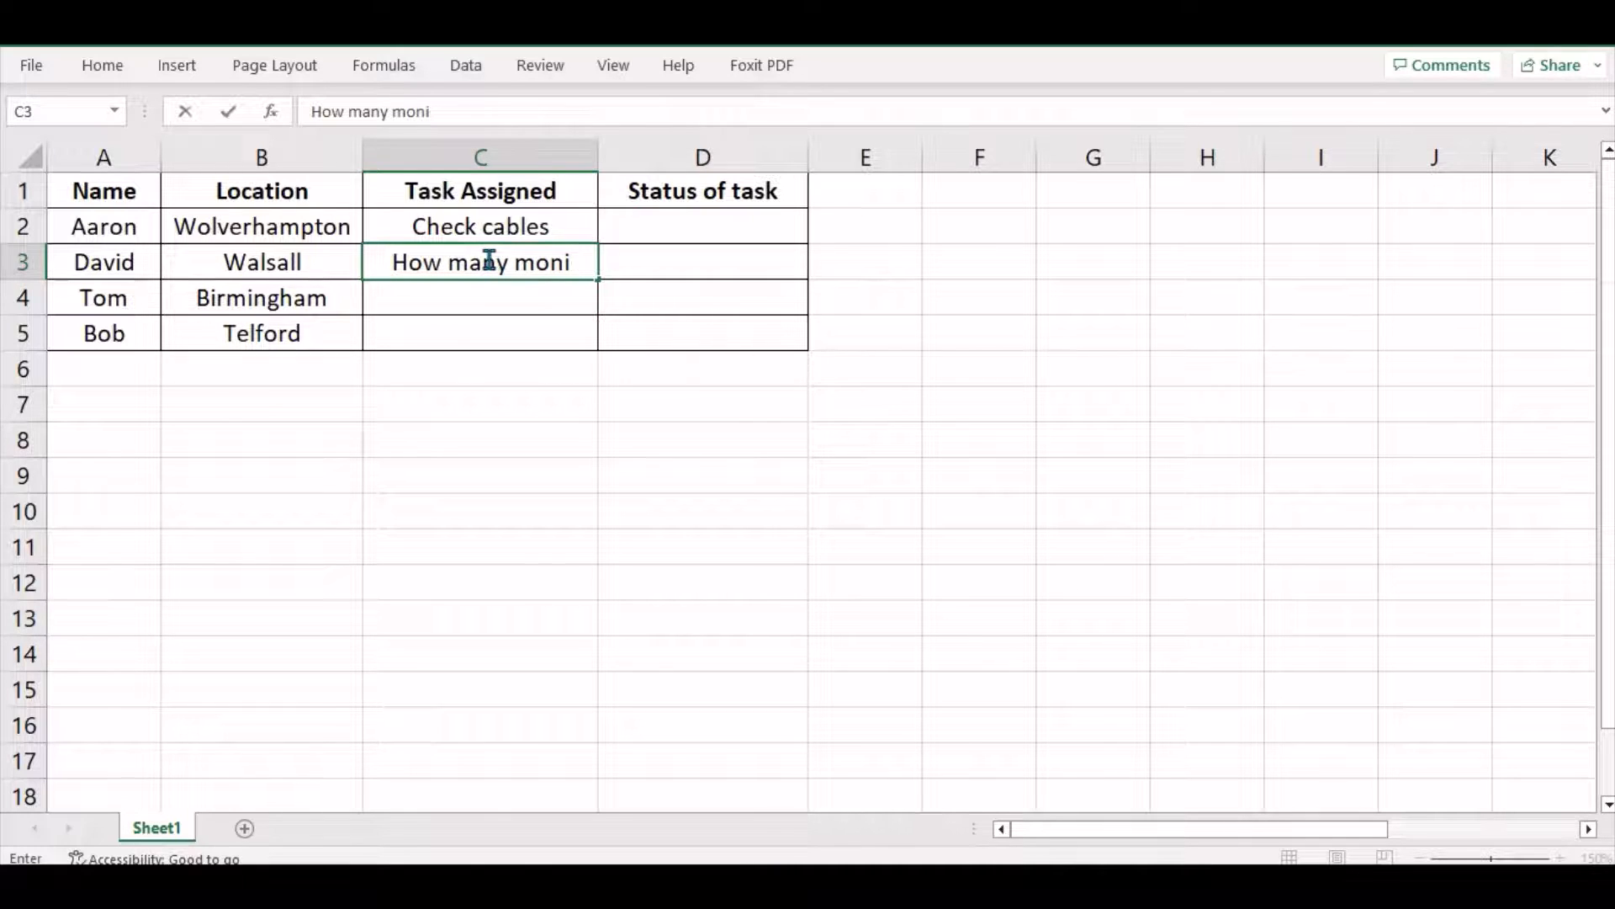
text(torsin the og)
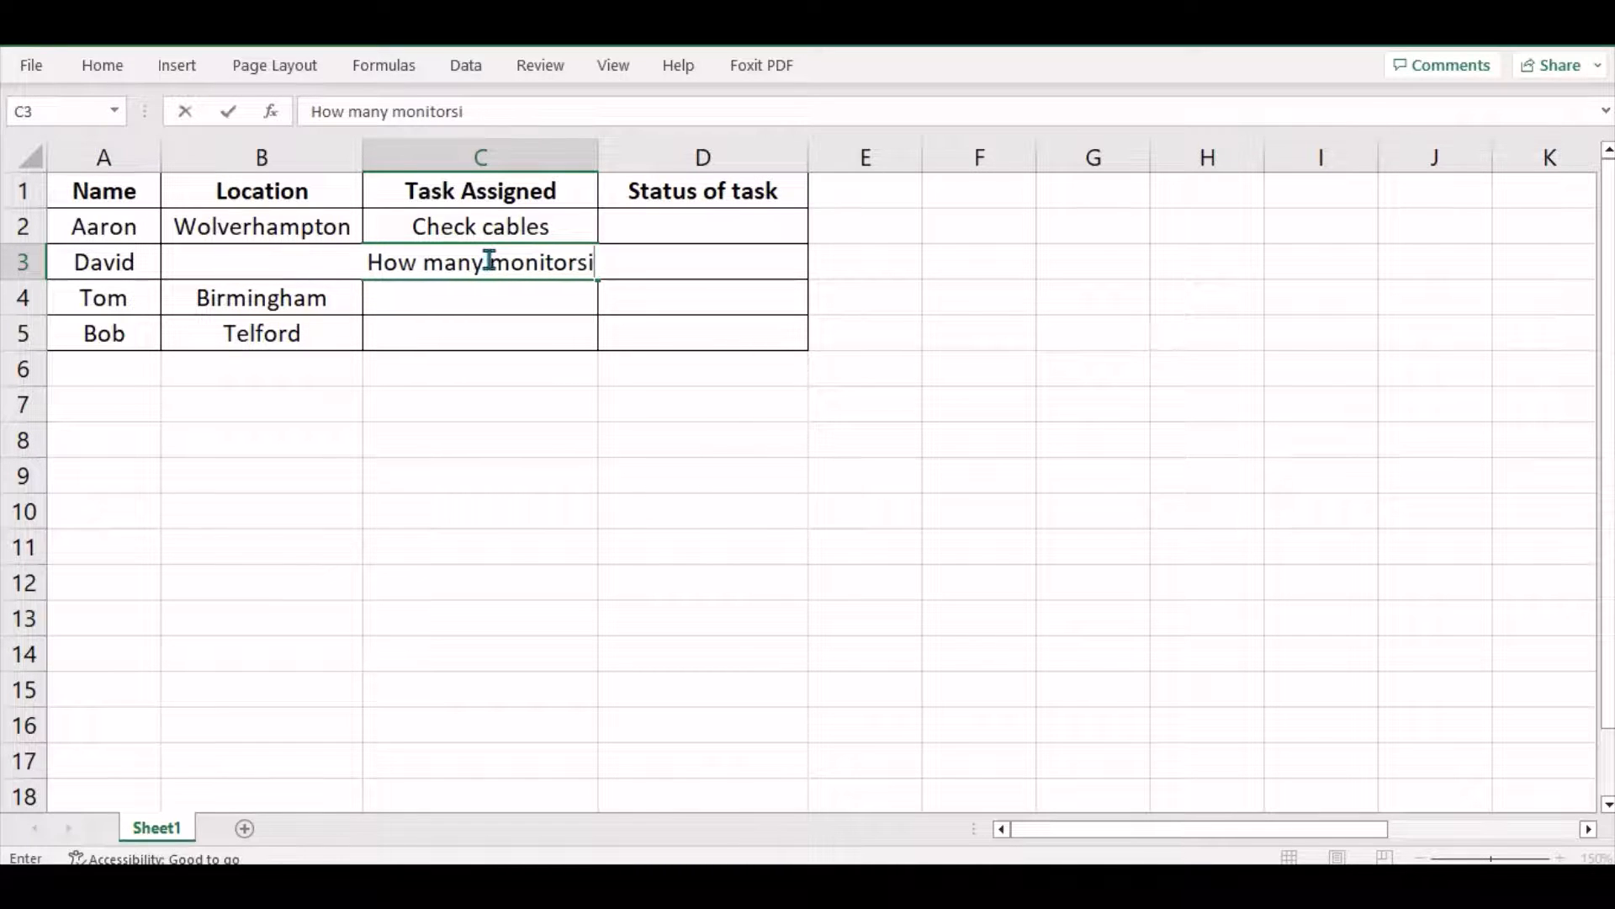
key(BackSpace)
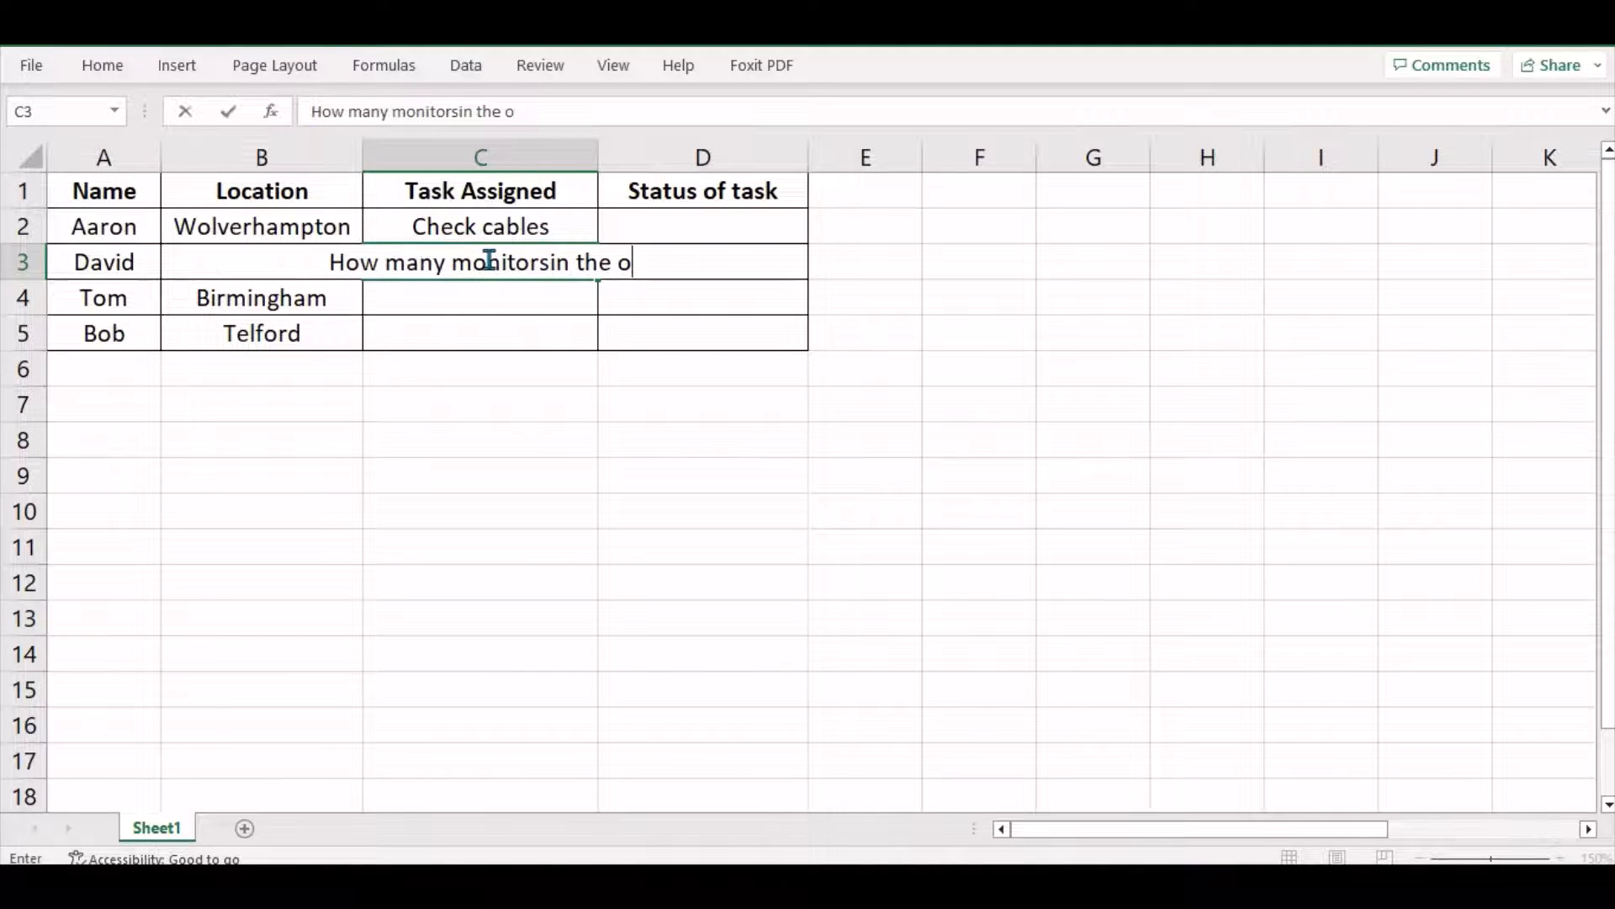
text(ffice)
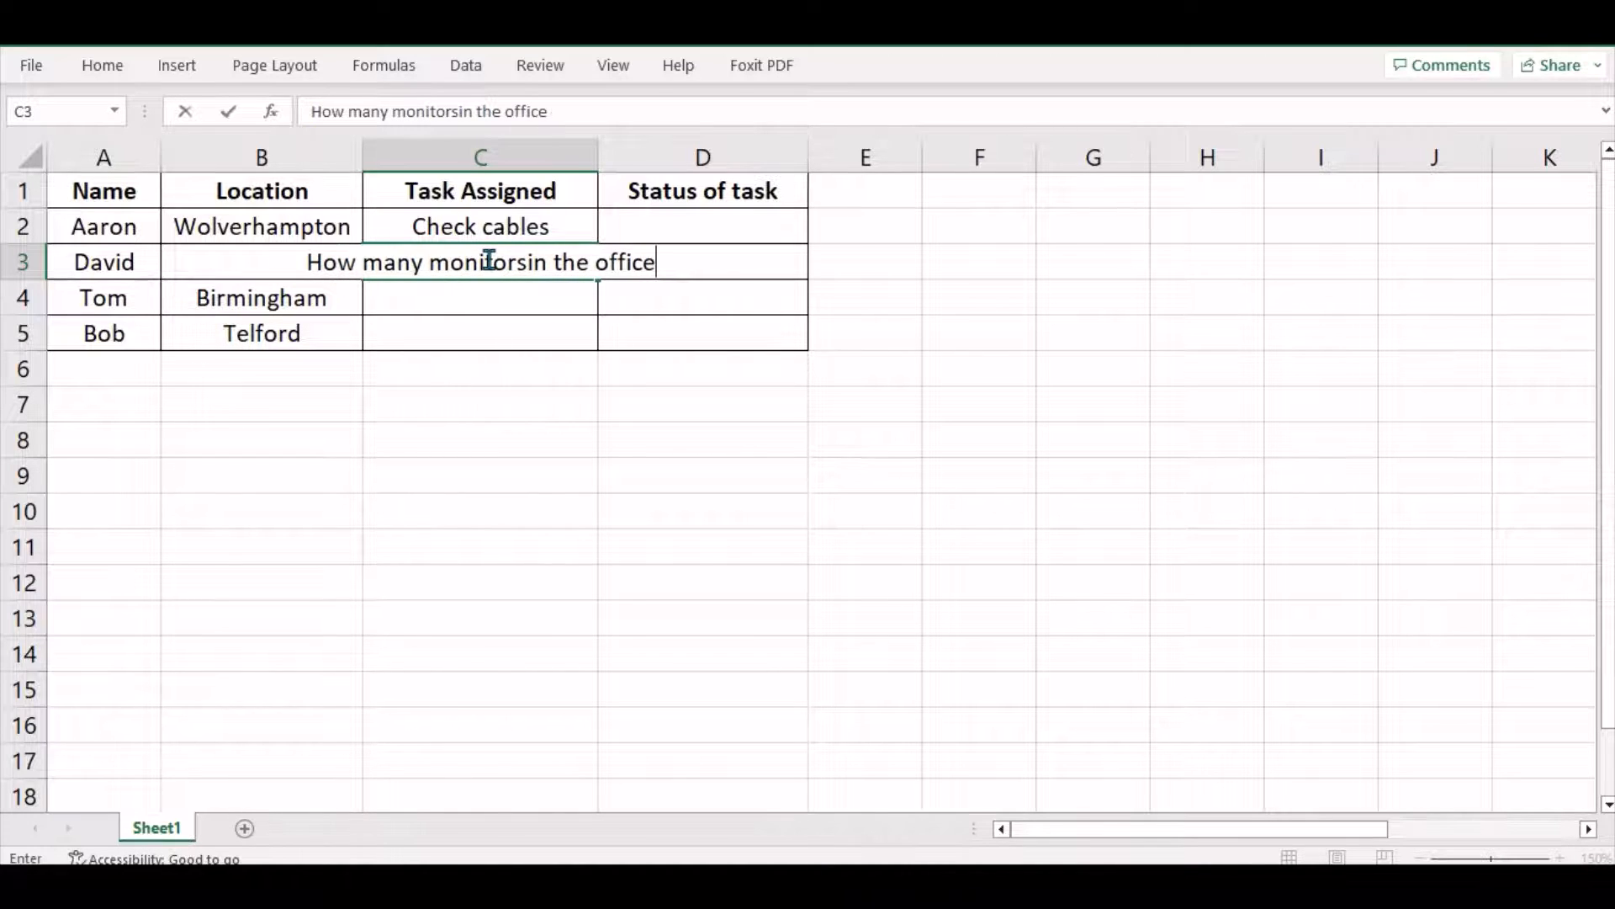
key(Return)
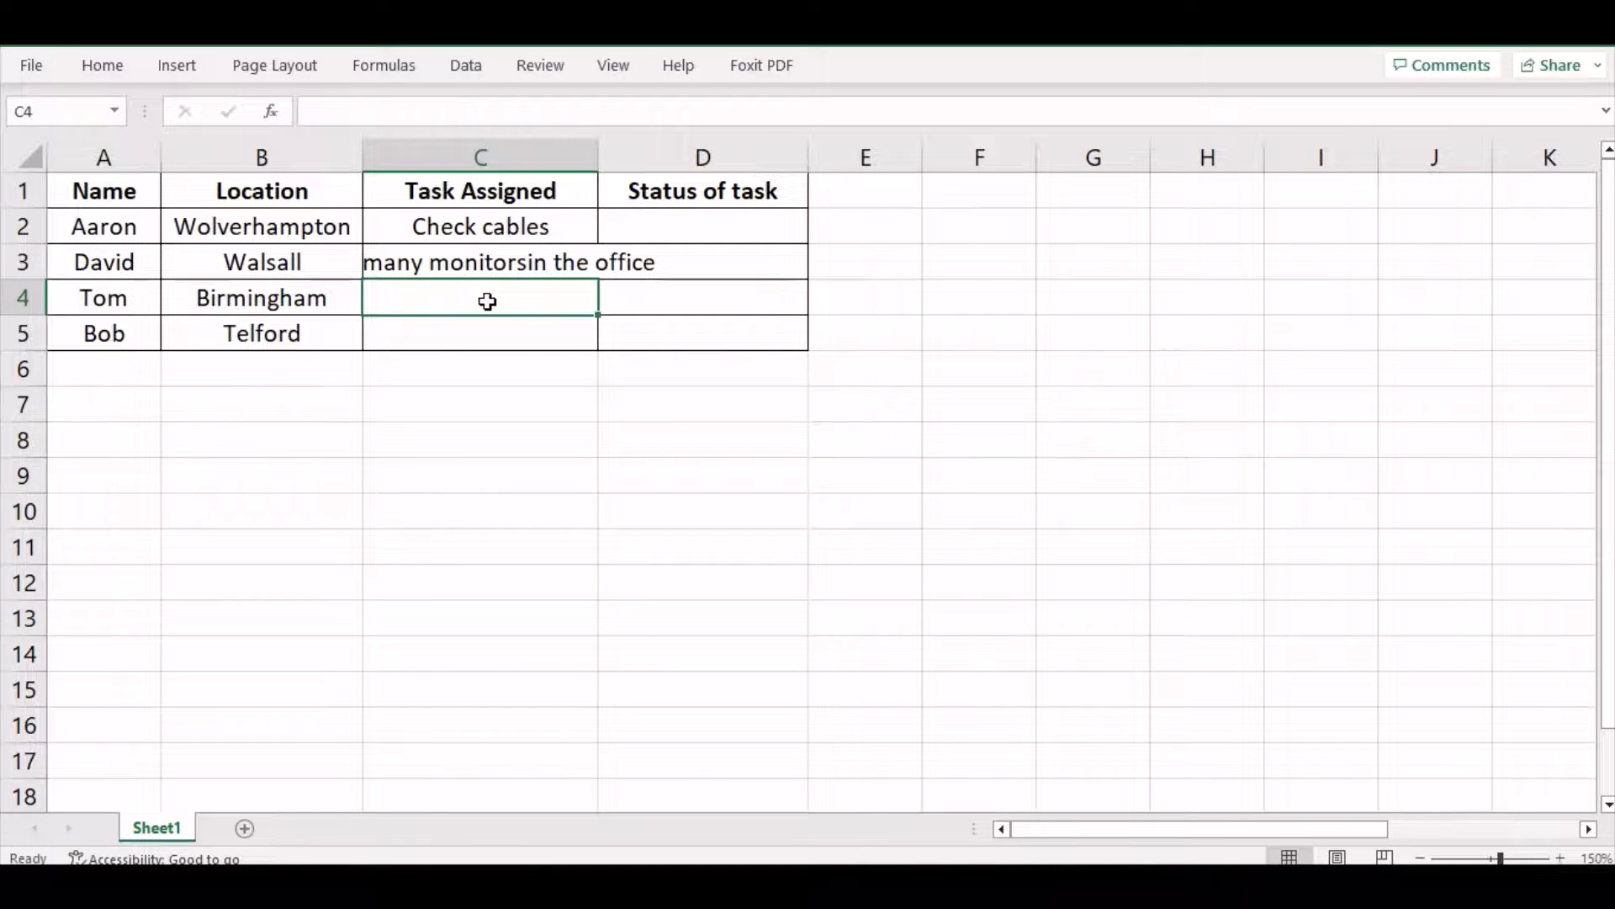
Step: Enter "Ethernet cable check" in cell C4 as the third person's assigned task
double_click(487, 302)
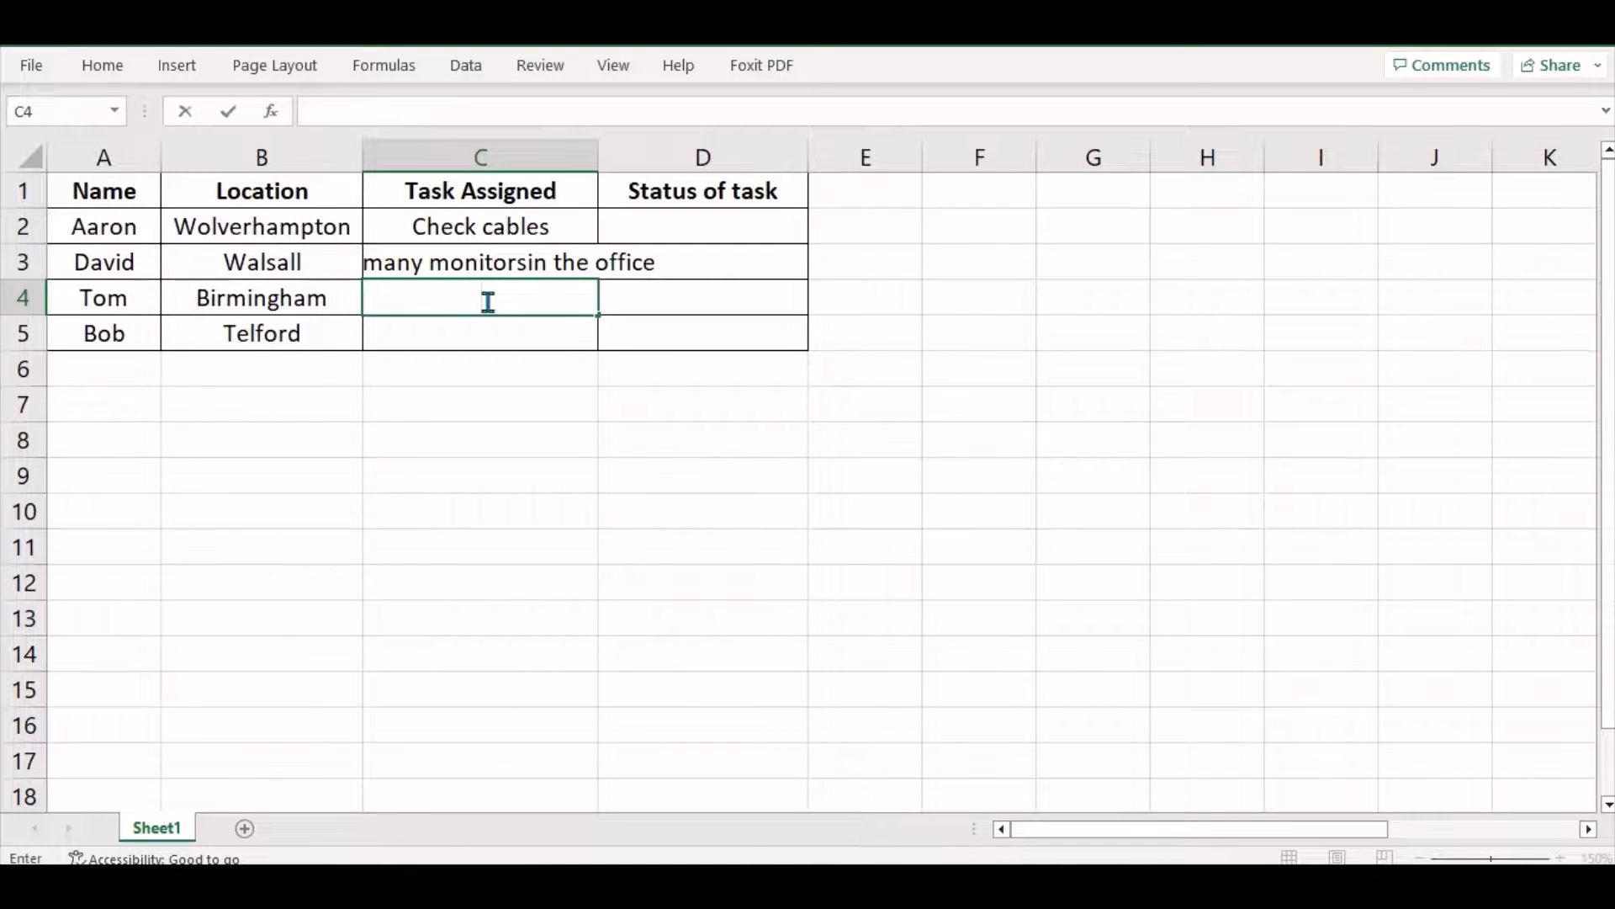
text(Athern)
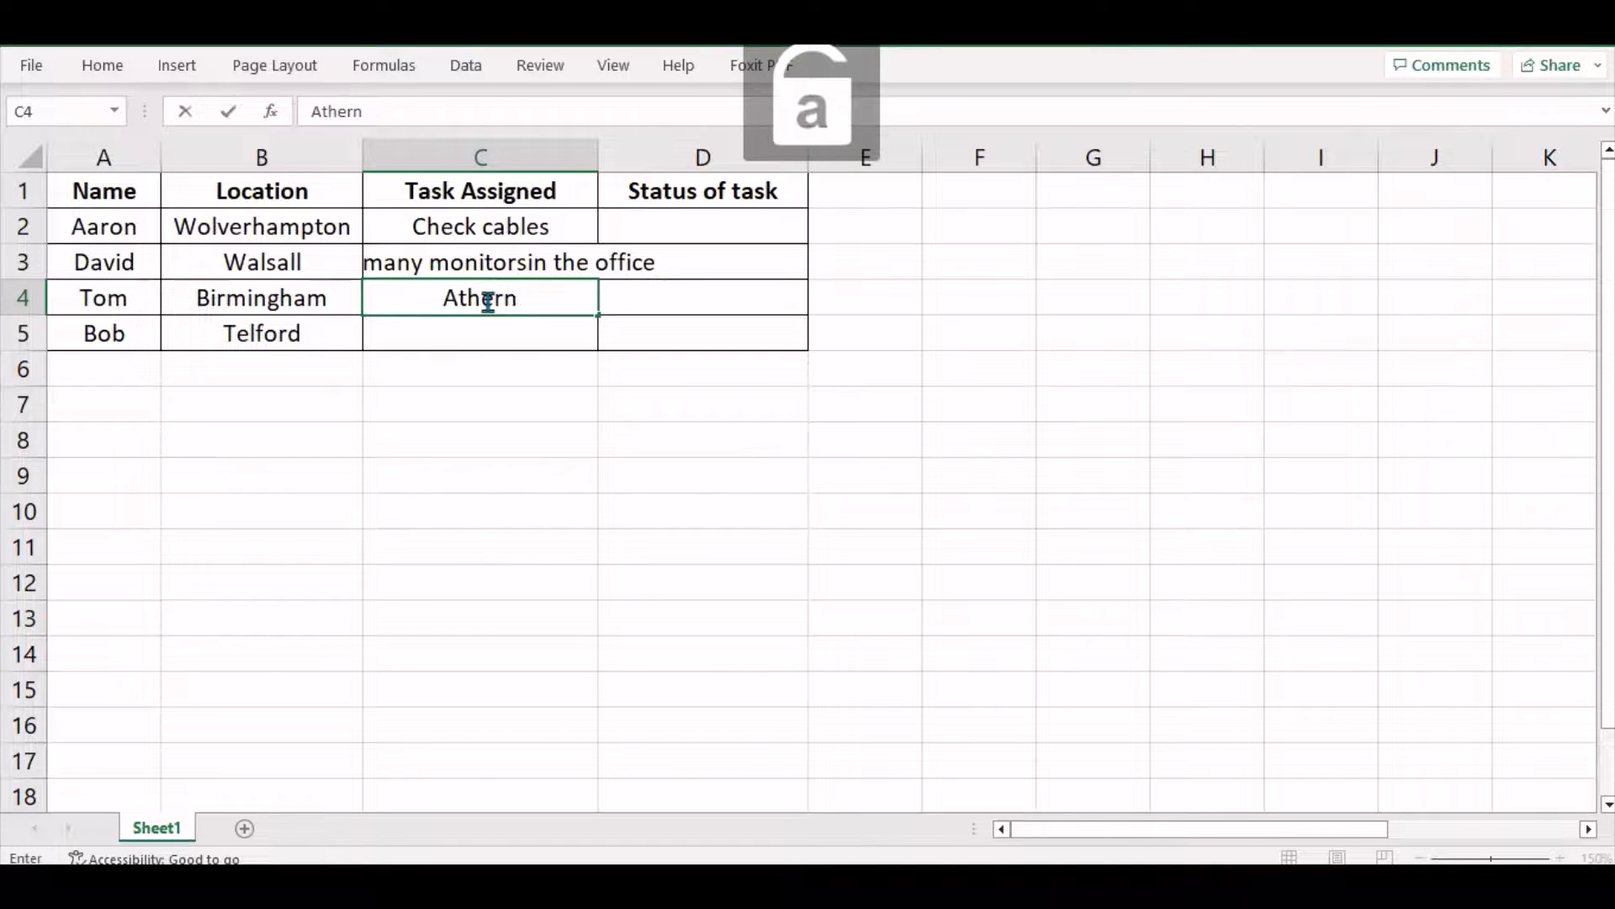
text(etcable)
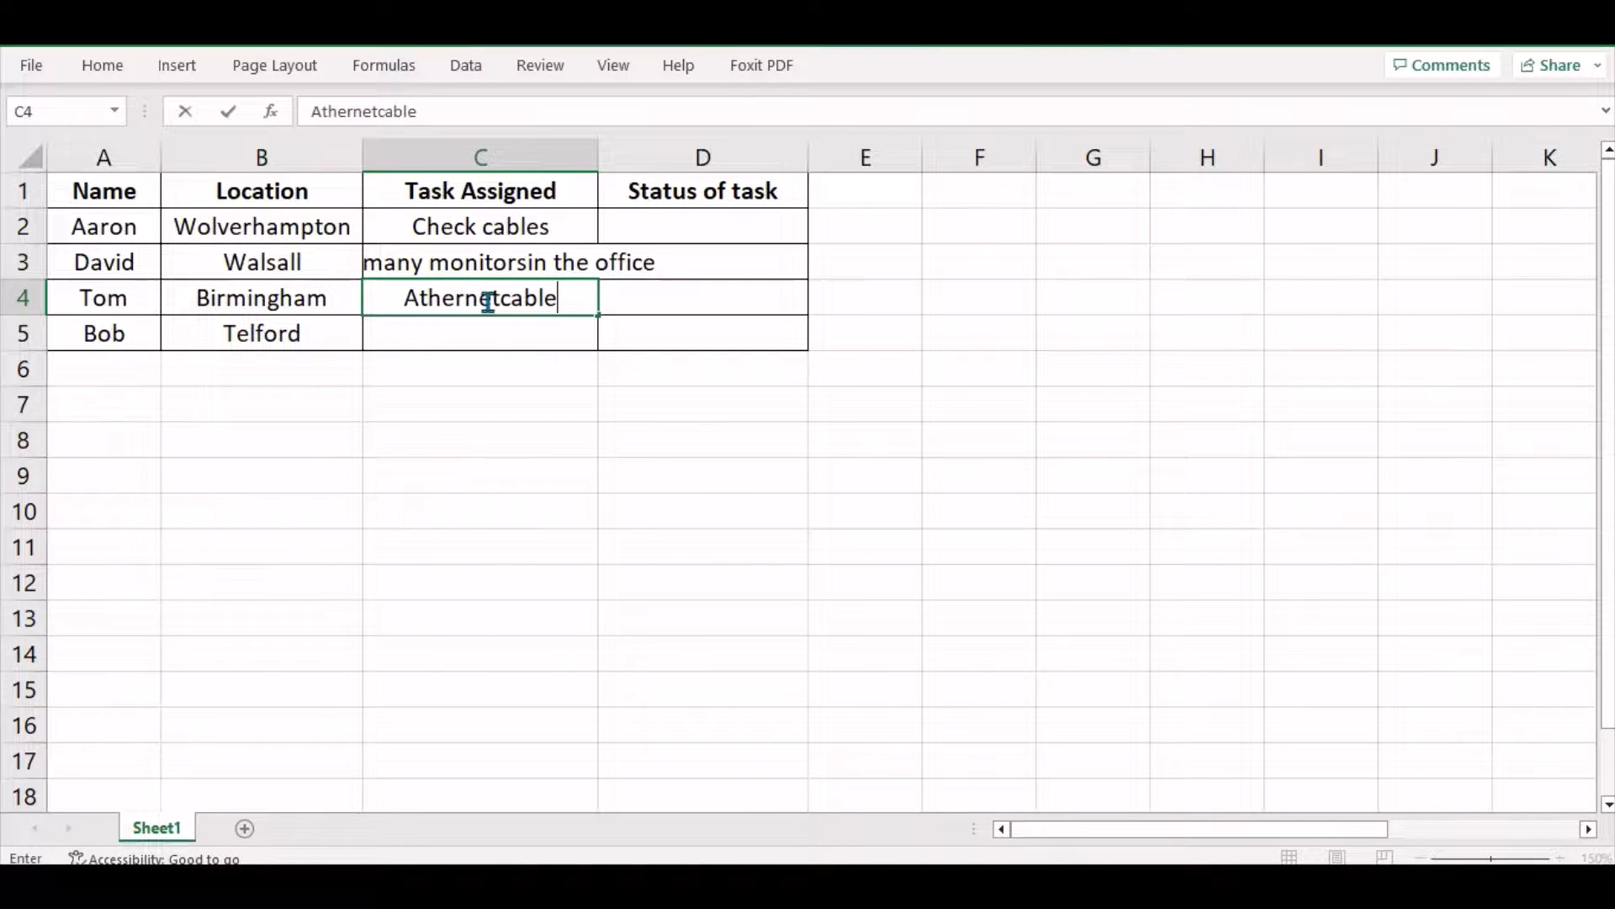
text(check)
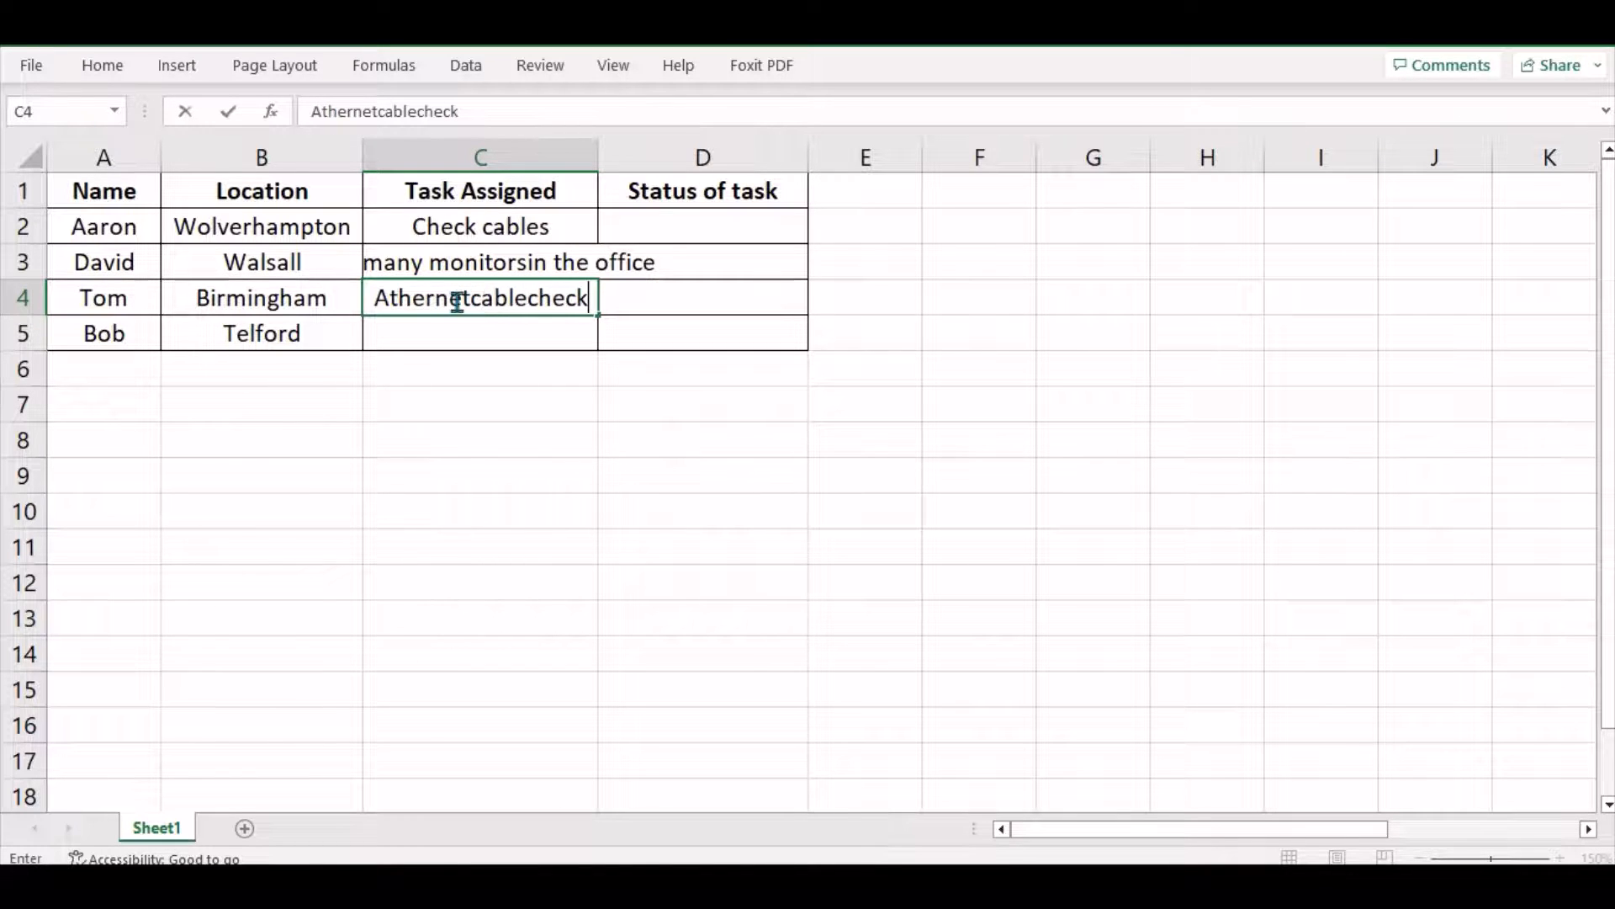
click(470, 298)
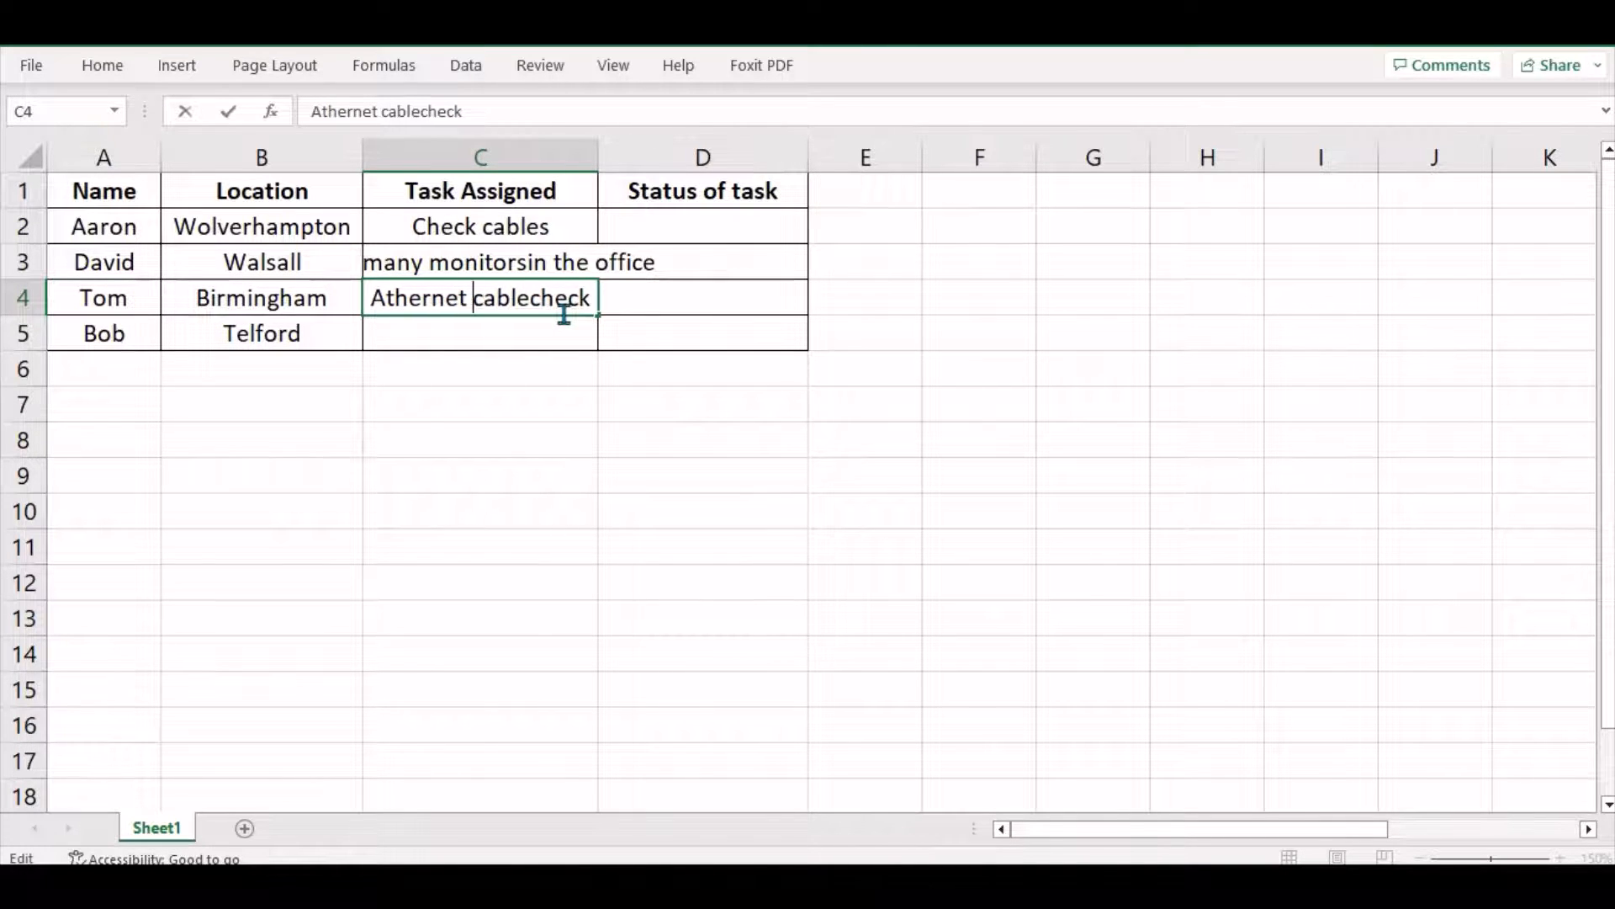
click(528, 300)
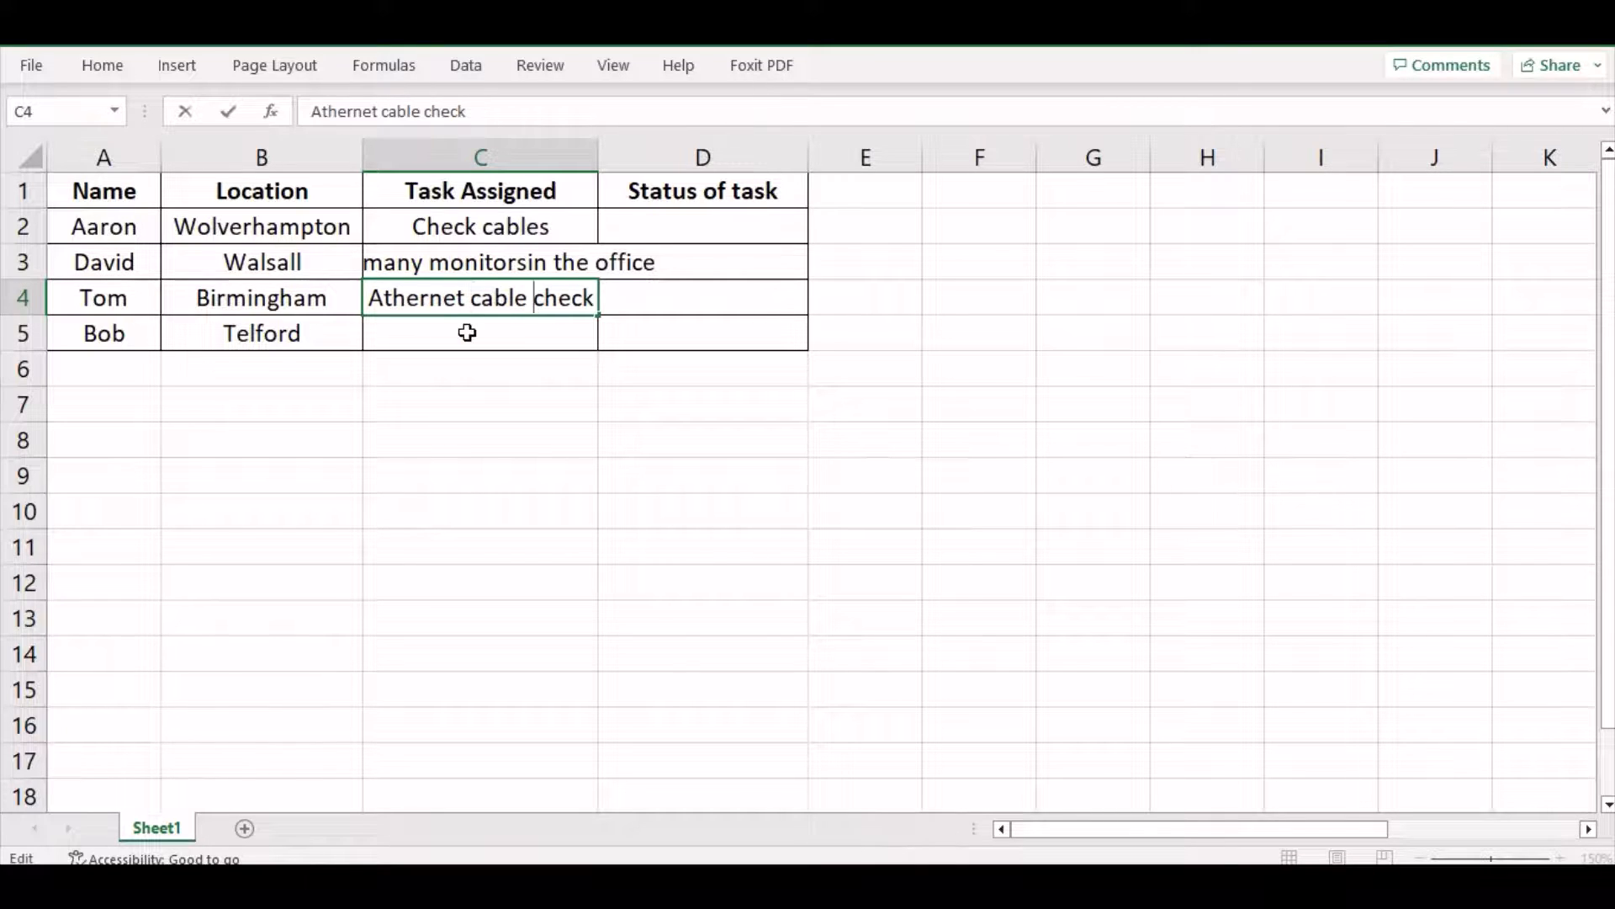
click(384, 300)
key(BackSpace)
text(E)
Step: Enter "Webcams" in cell C5 as the fourth person's assigned task
click(457, 337)
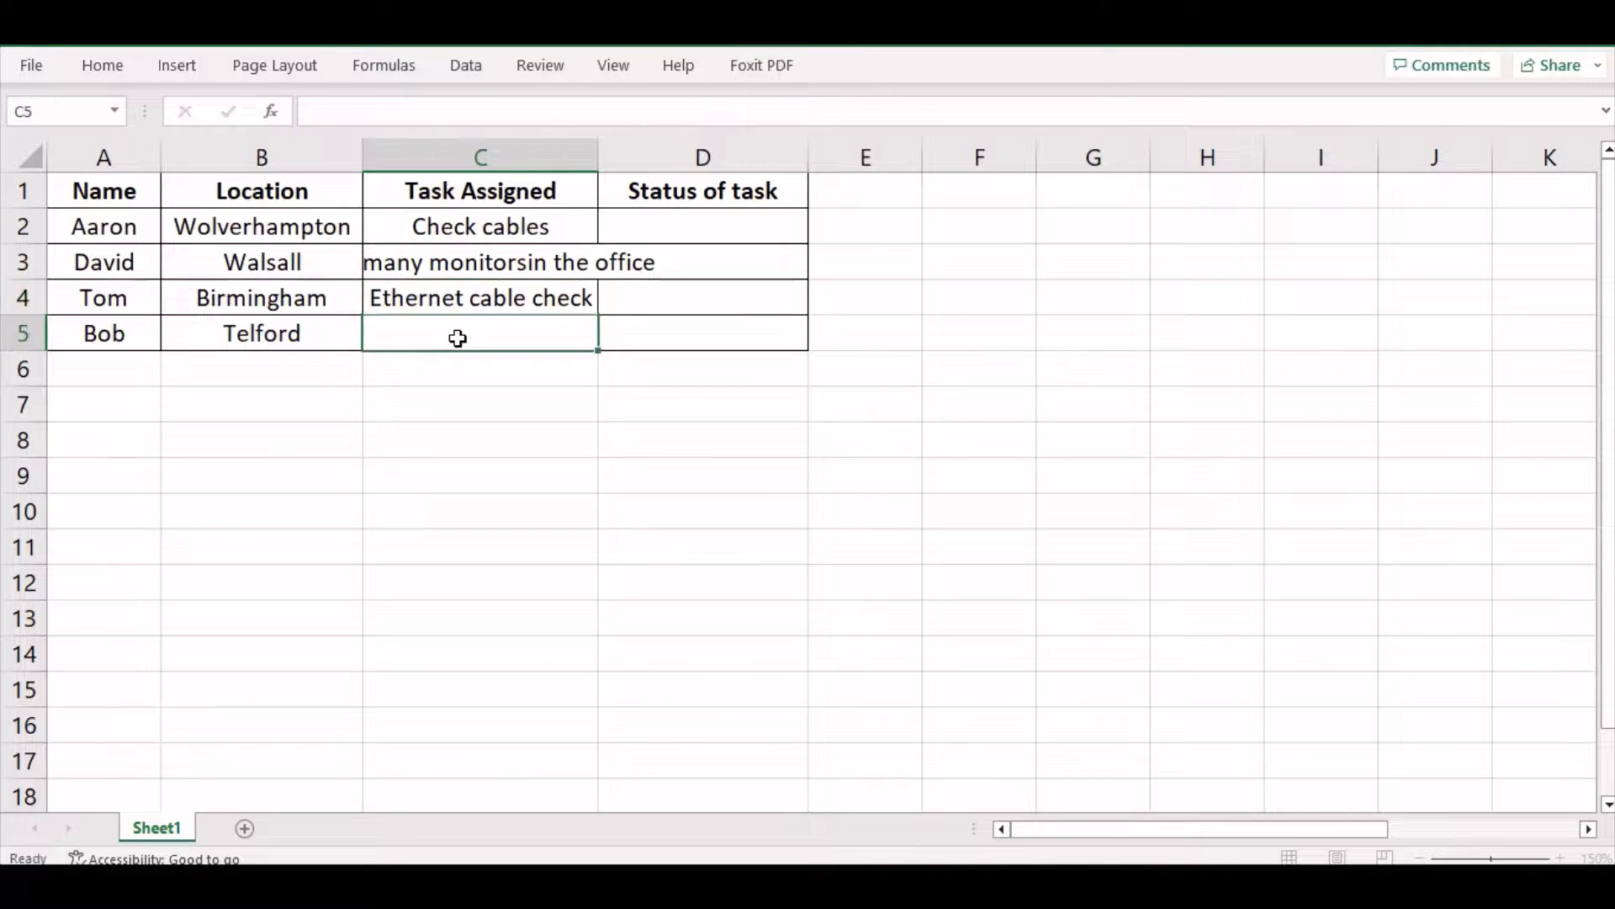
double_click(433, 333)
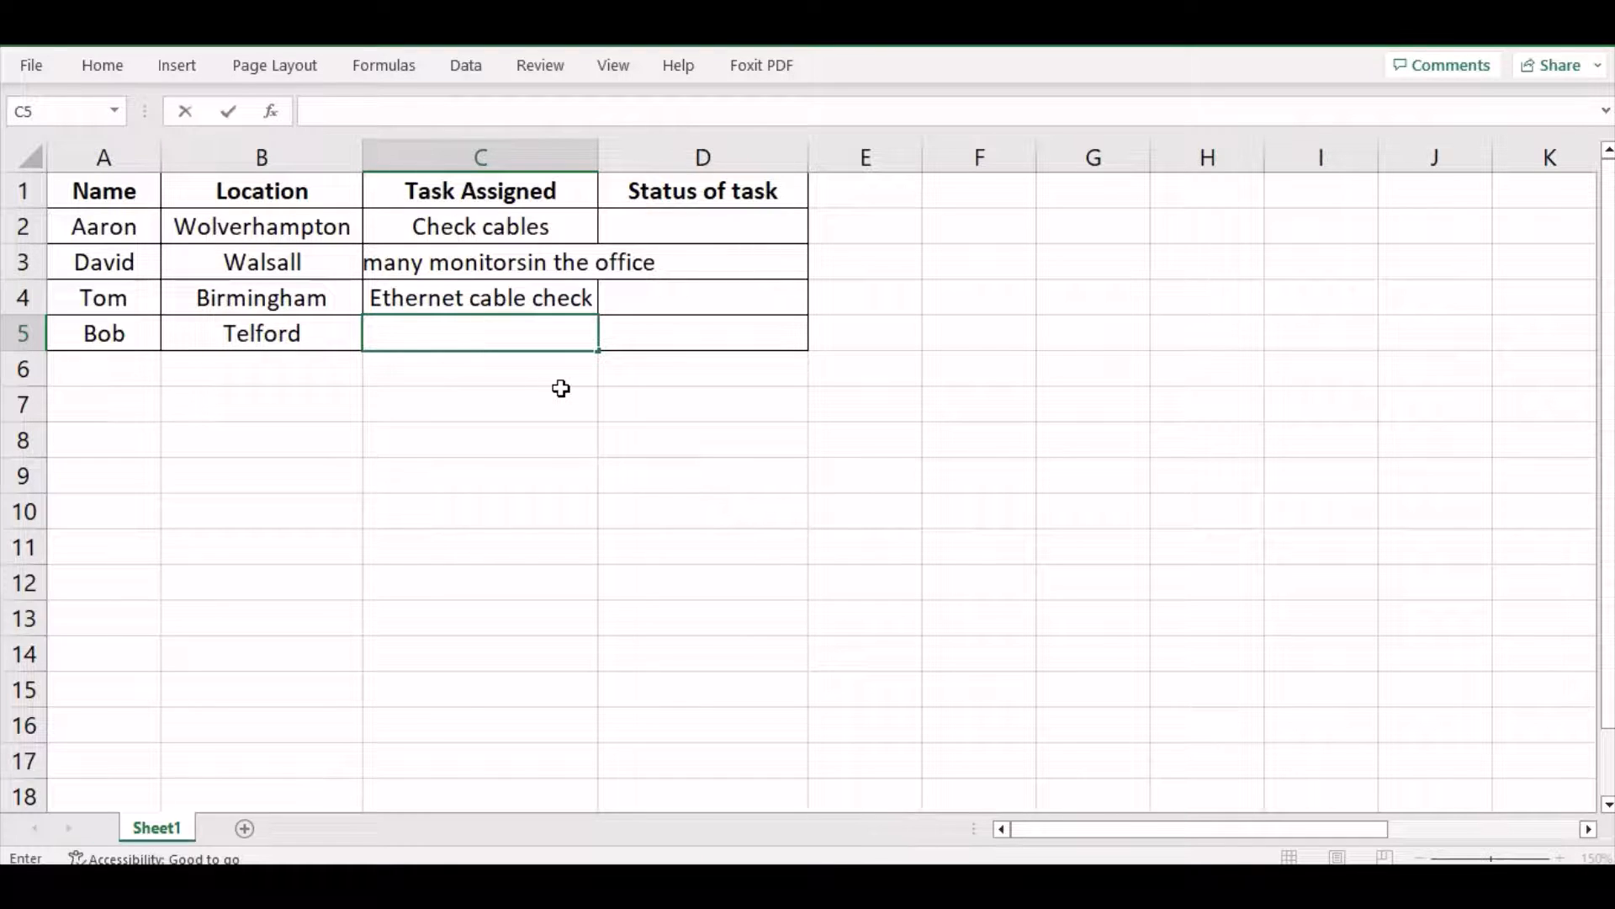
key(Caps_Lock)
text(Webcams)
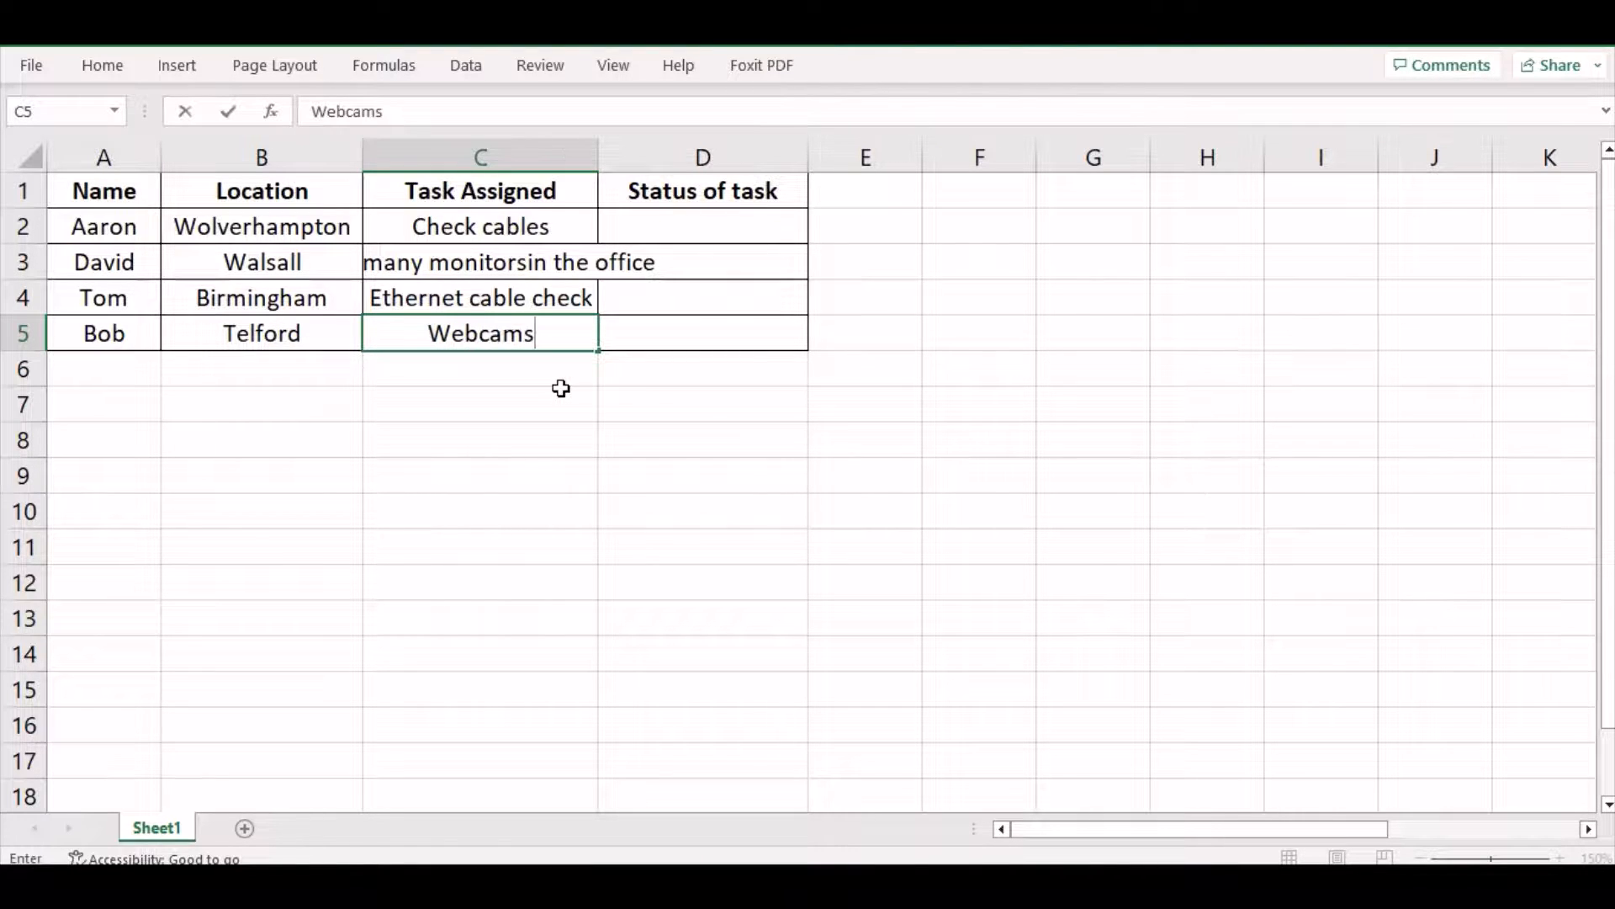
click(714, 397)
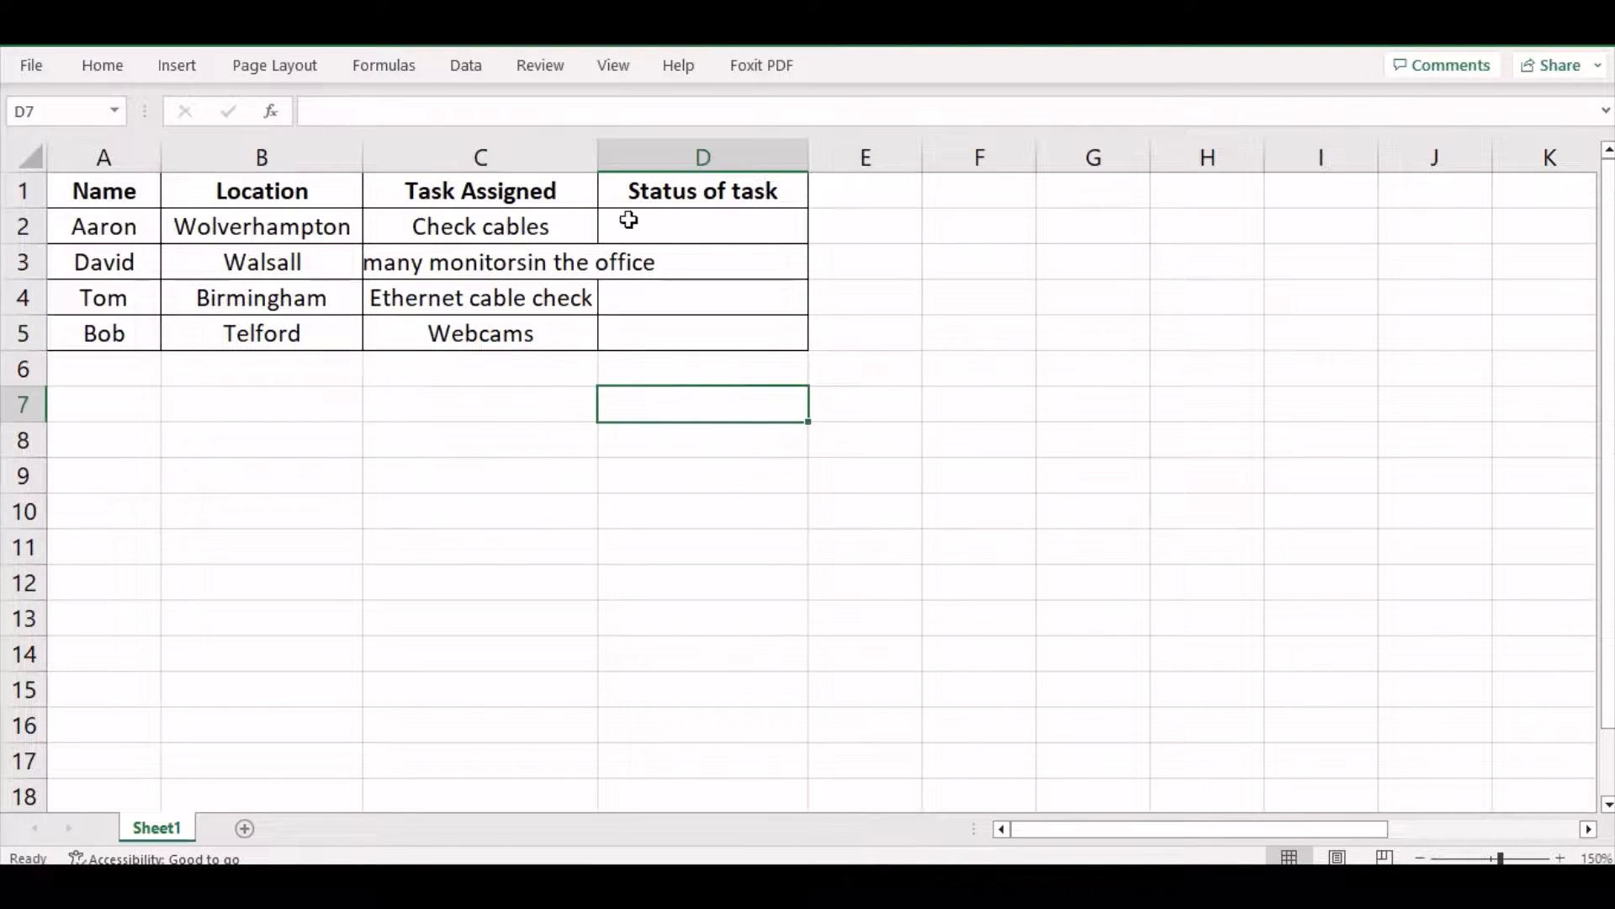
Step: Widen column C so that the longest assigned task fits inside its cell
drag(600, 161, 773, 159)
click(674, 175)
click(822, 515)
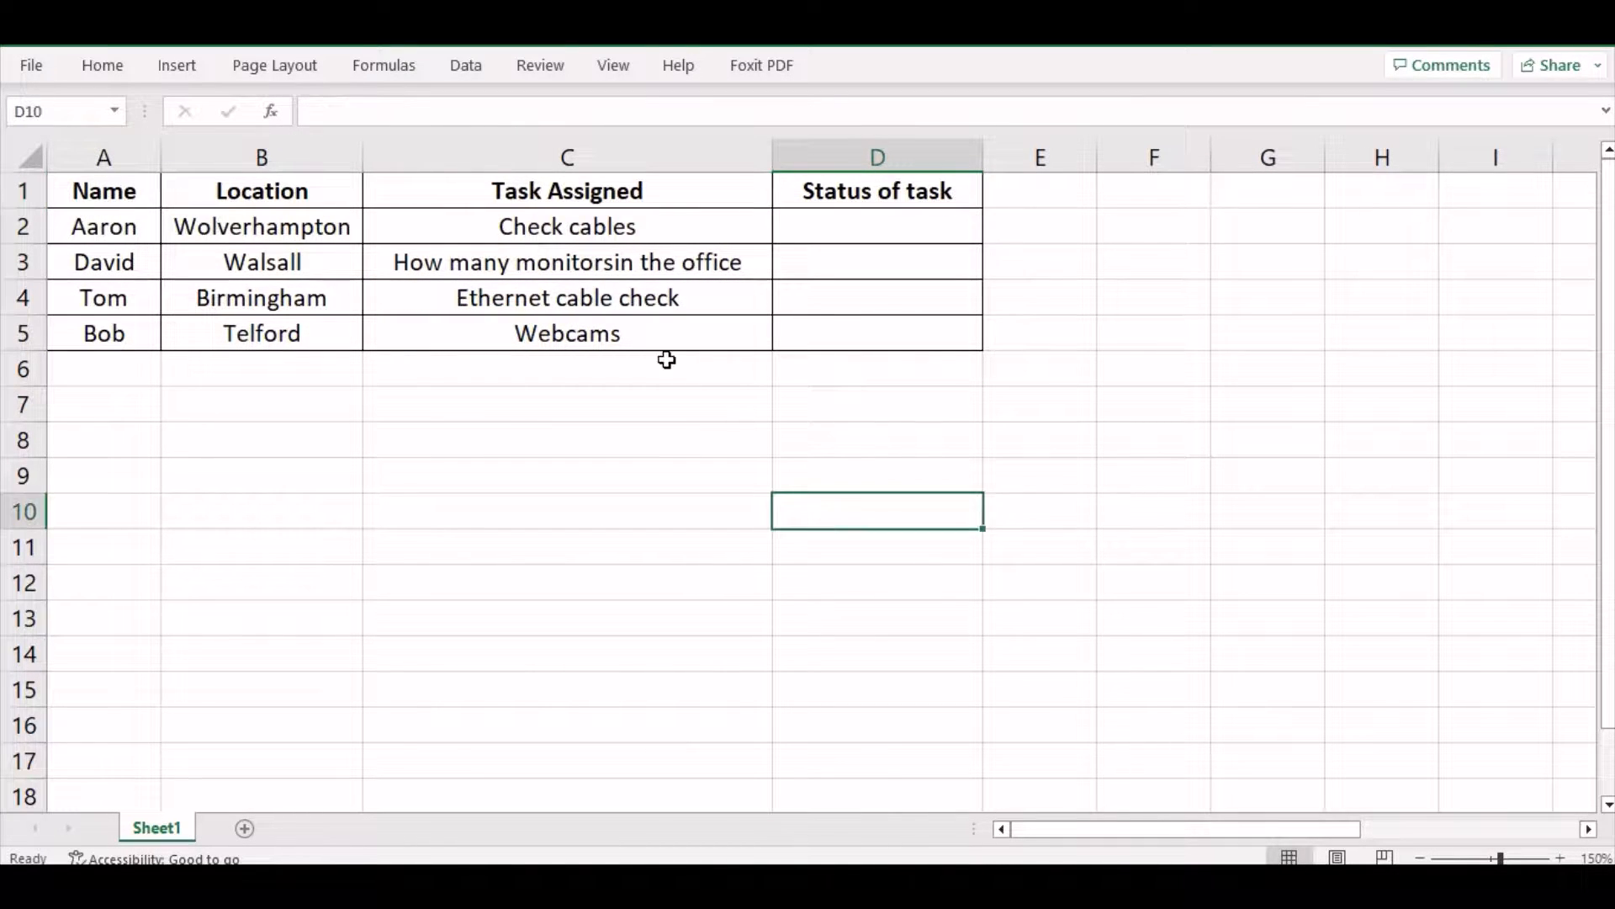
Step: Widen the empty column R beside the source list of locations in column Q
click(833, 225)
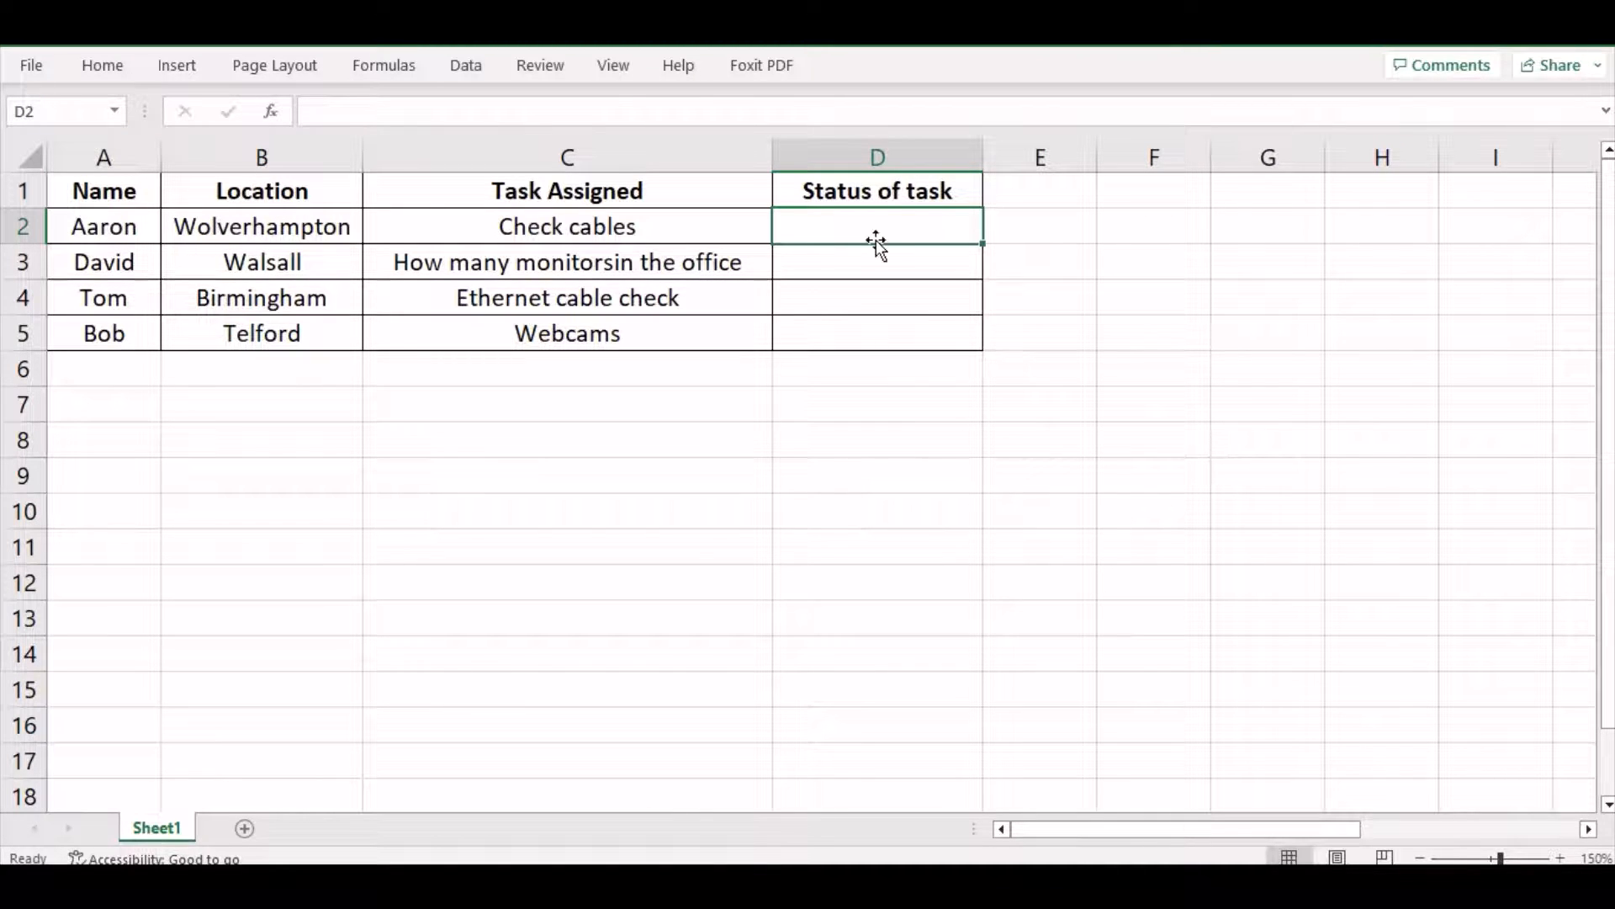
click(1000, 229)
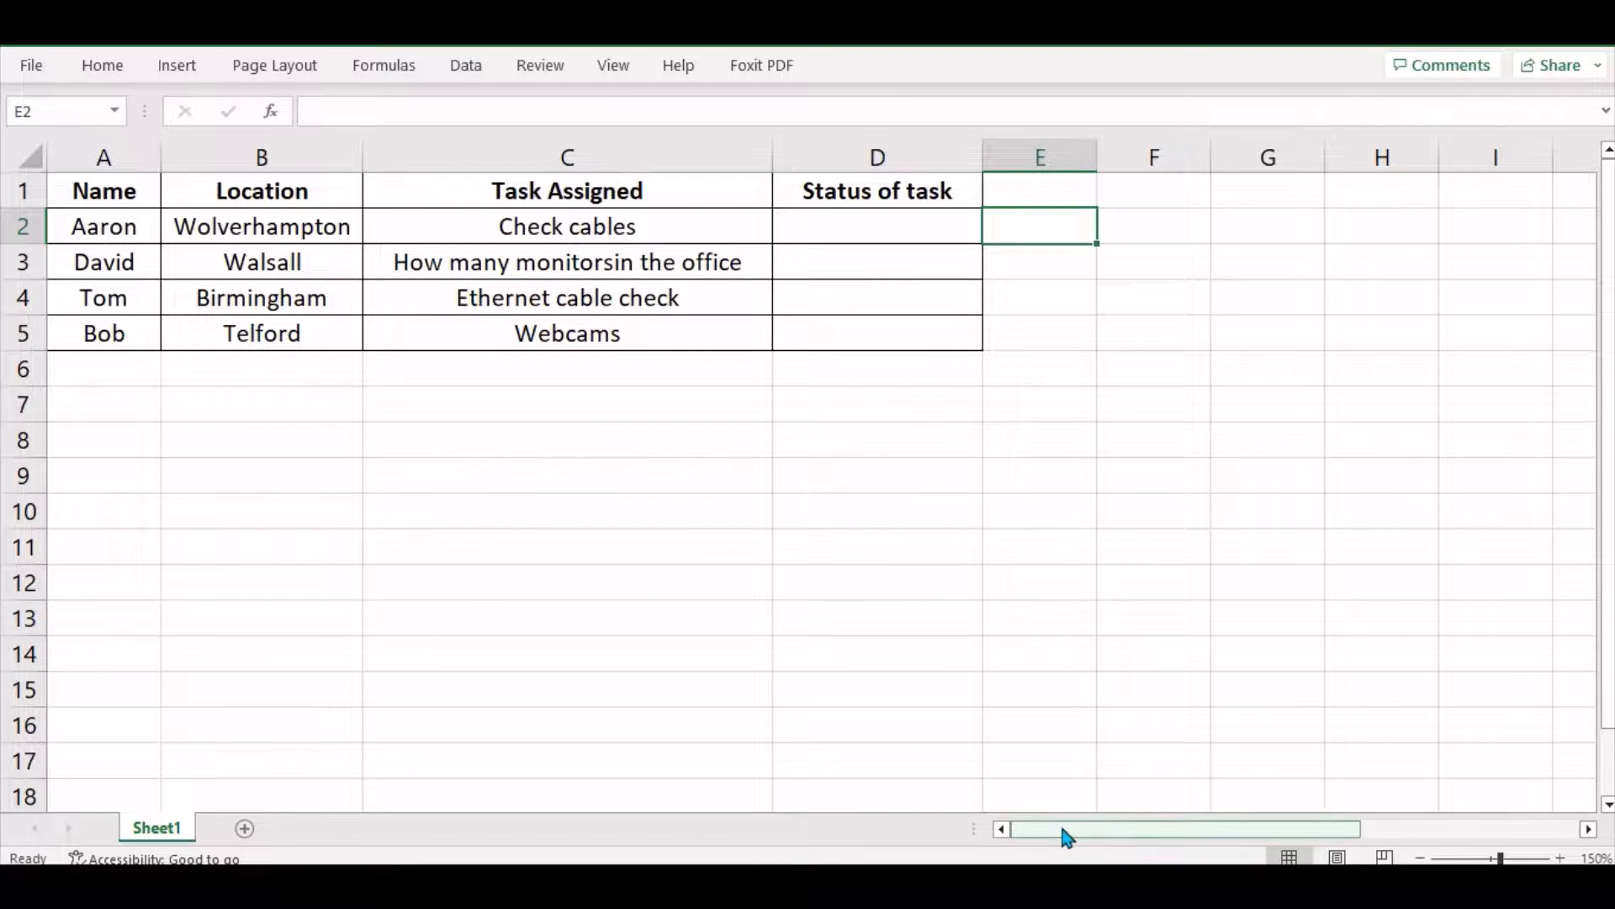
drag(1067, 836, 1330, 830)
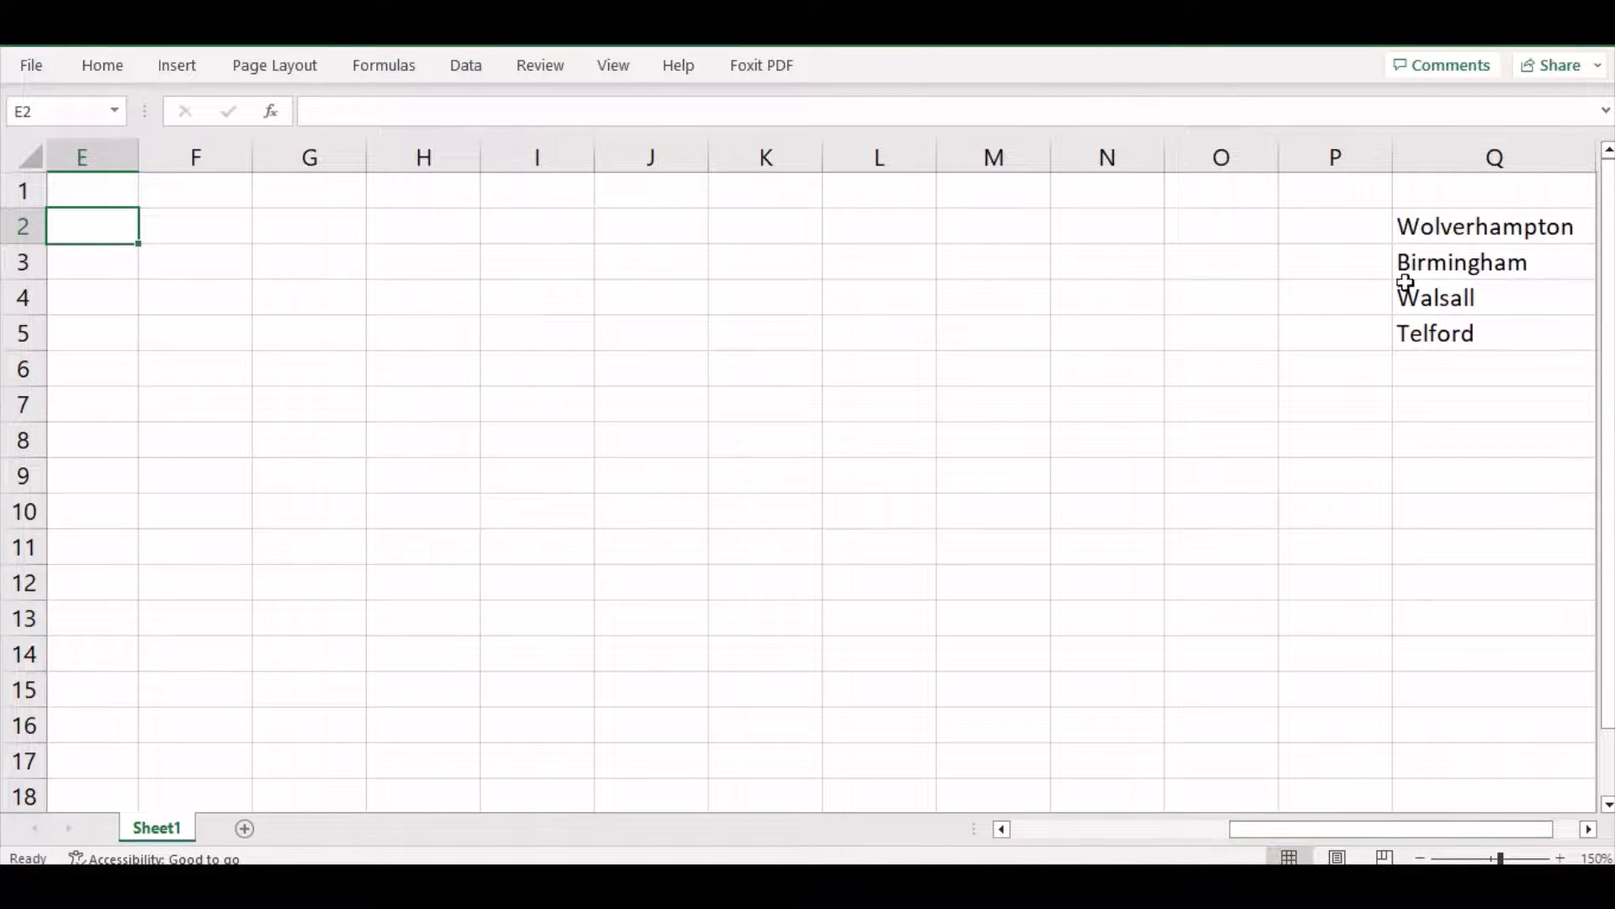
click(1589, 829)
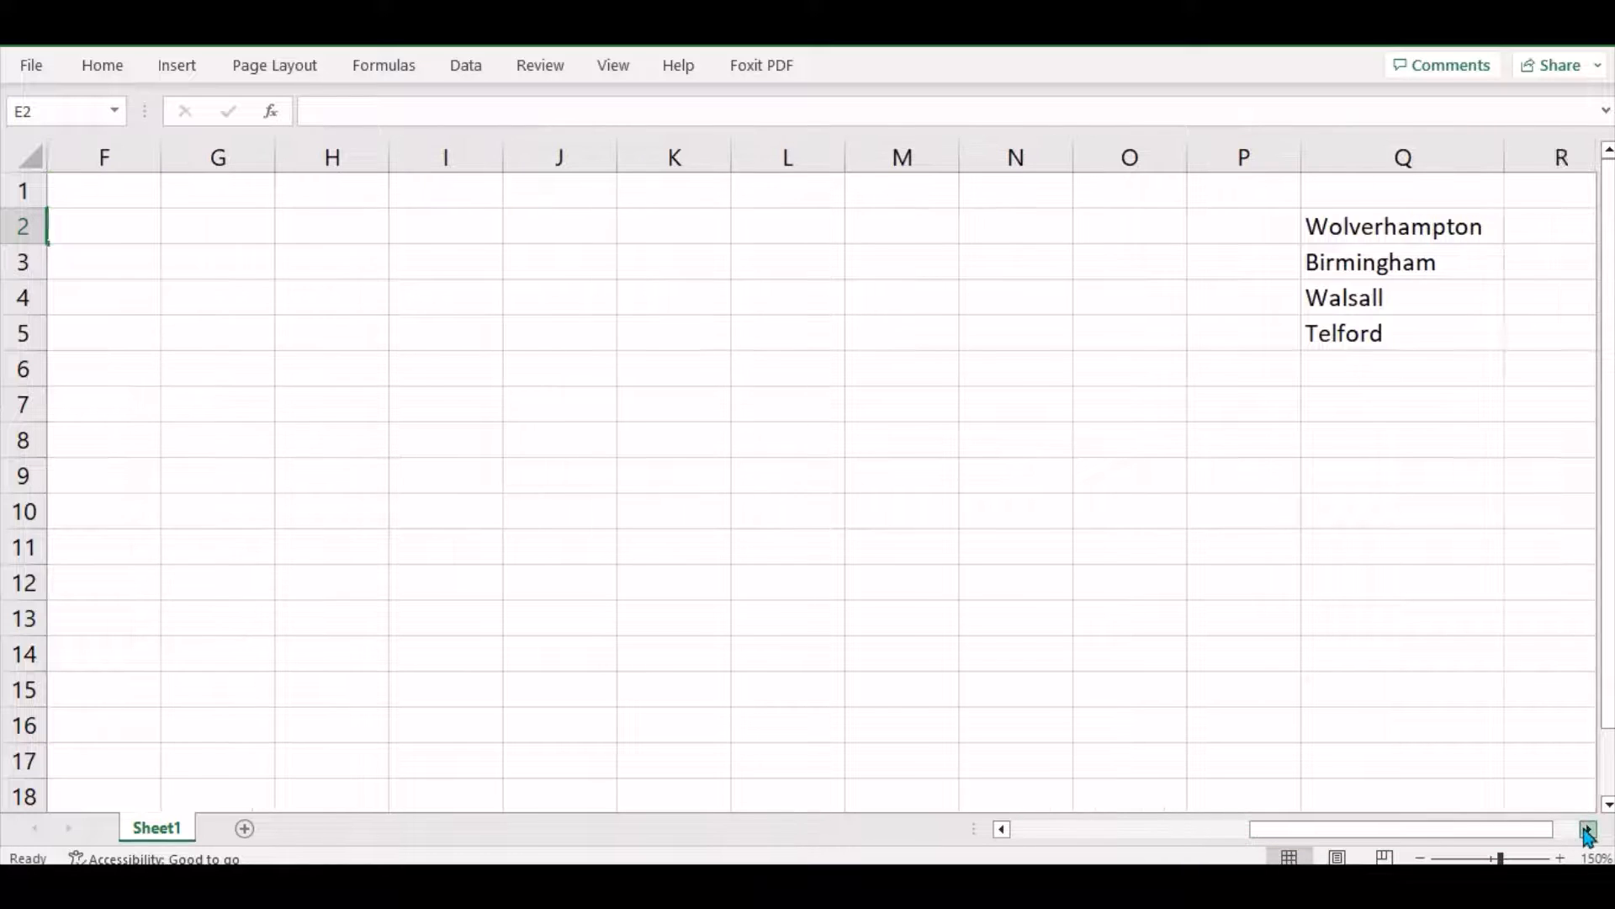
click(1588, 829)
click(1589, 829)
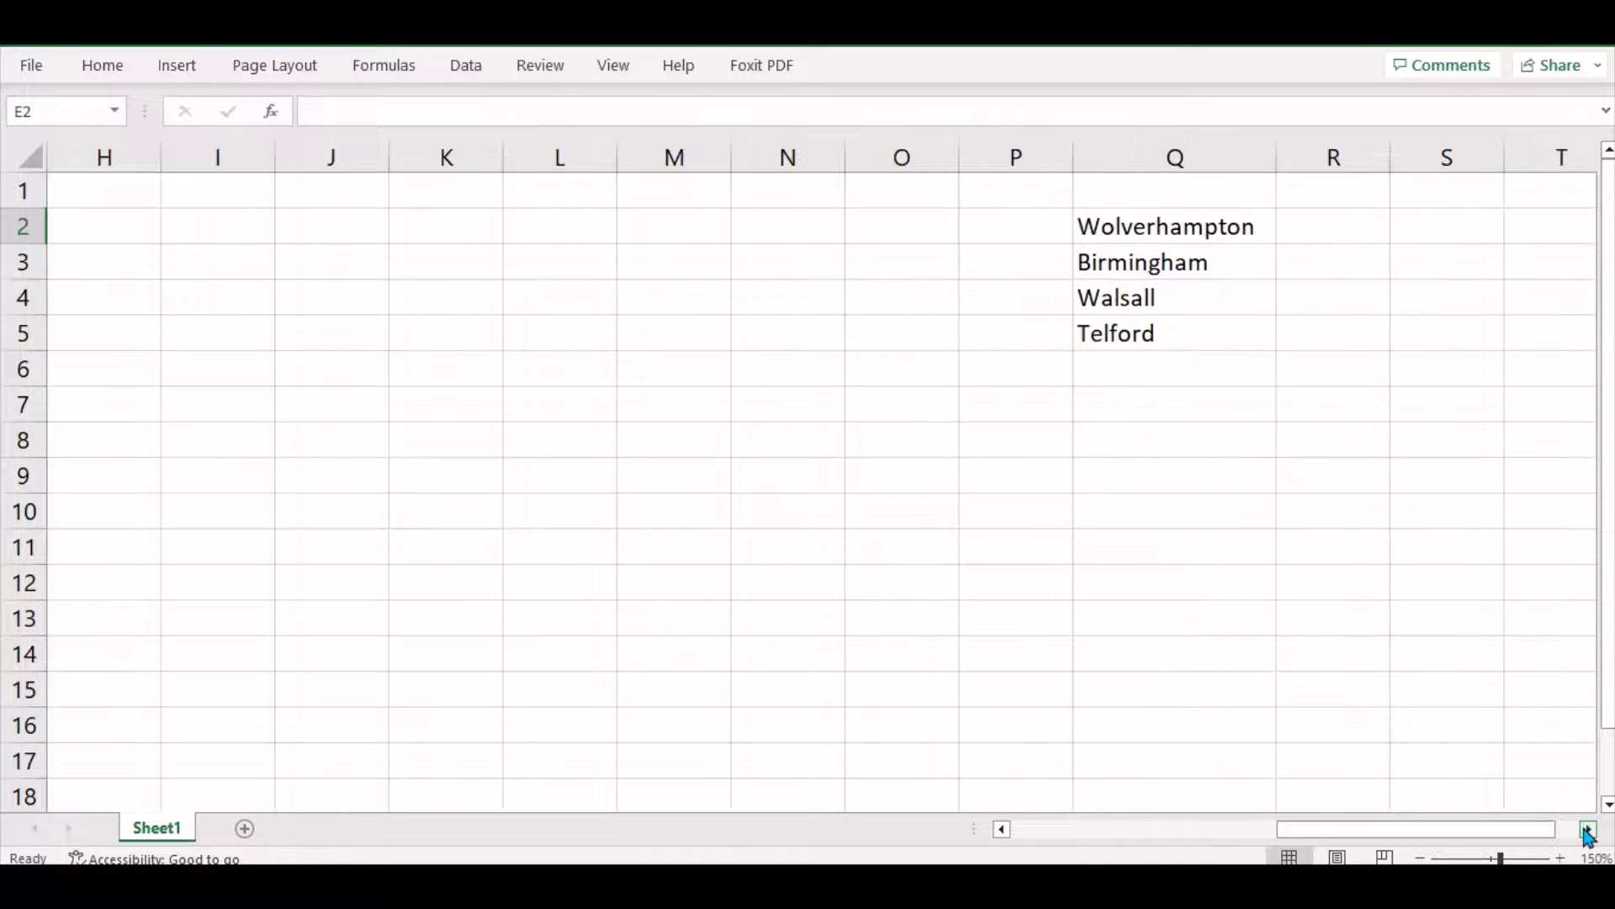
click(1341, 227)
drag(1390, 158, 1511, 165)
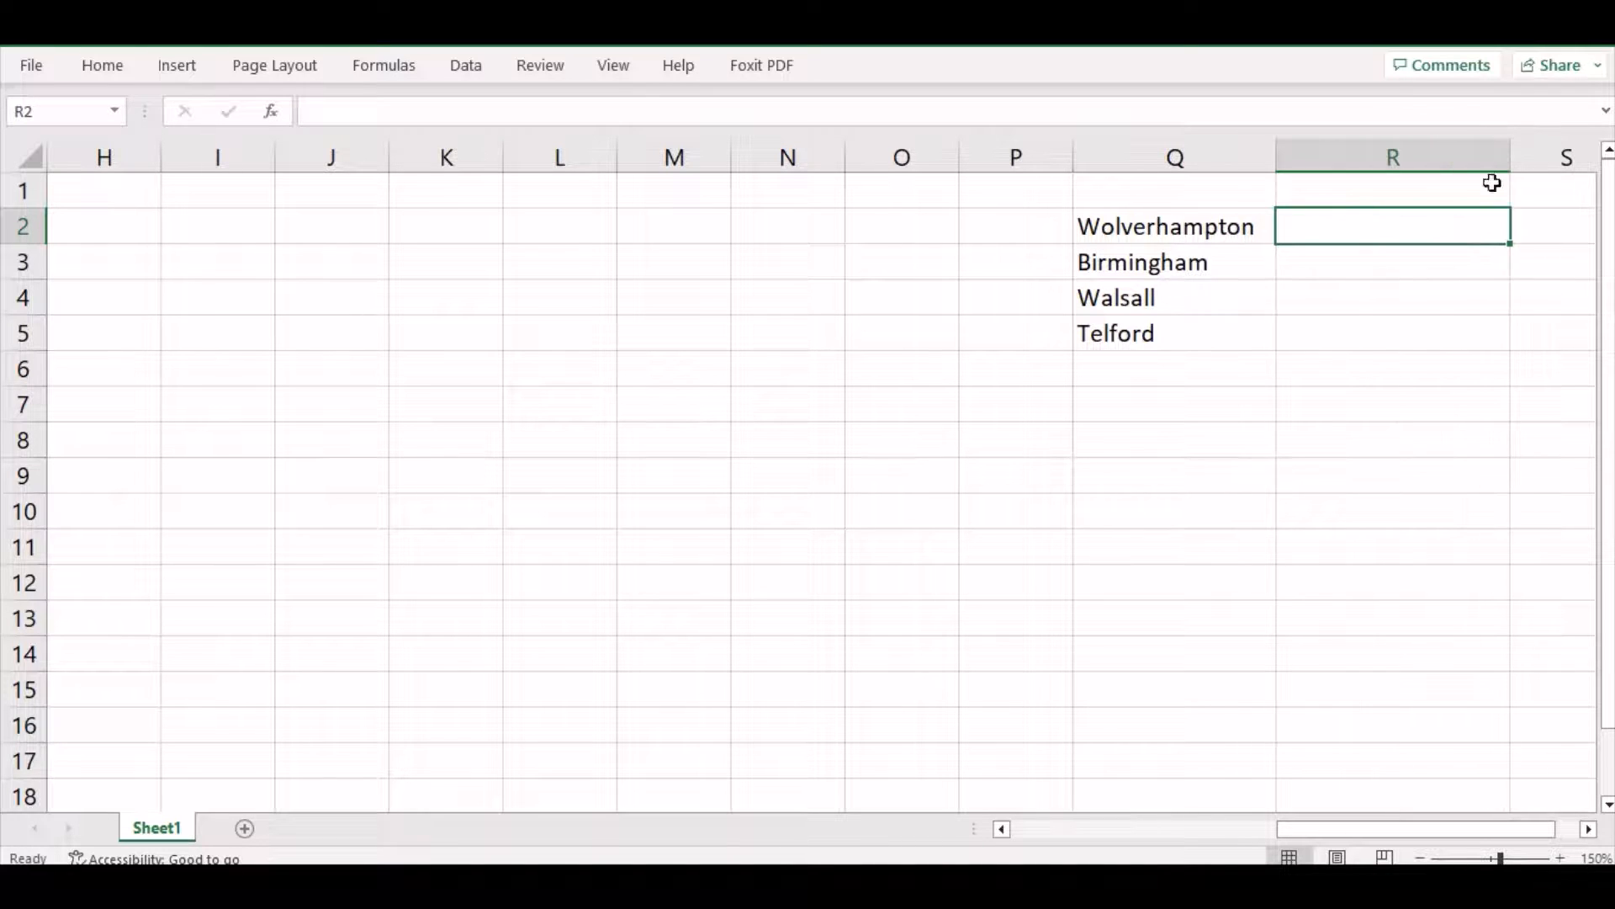
Step: Enter the status options "Not Started" in cell R2 and "In Progress" in cell R3
double_click(1346, 223)
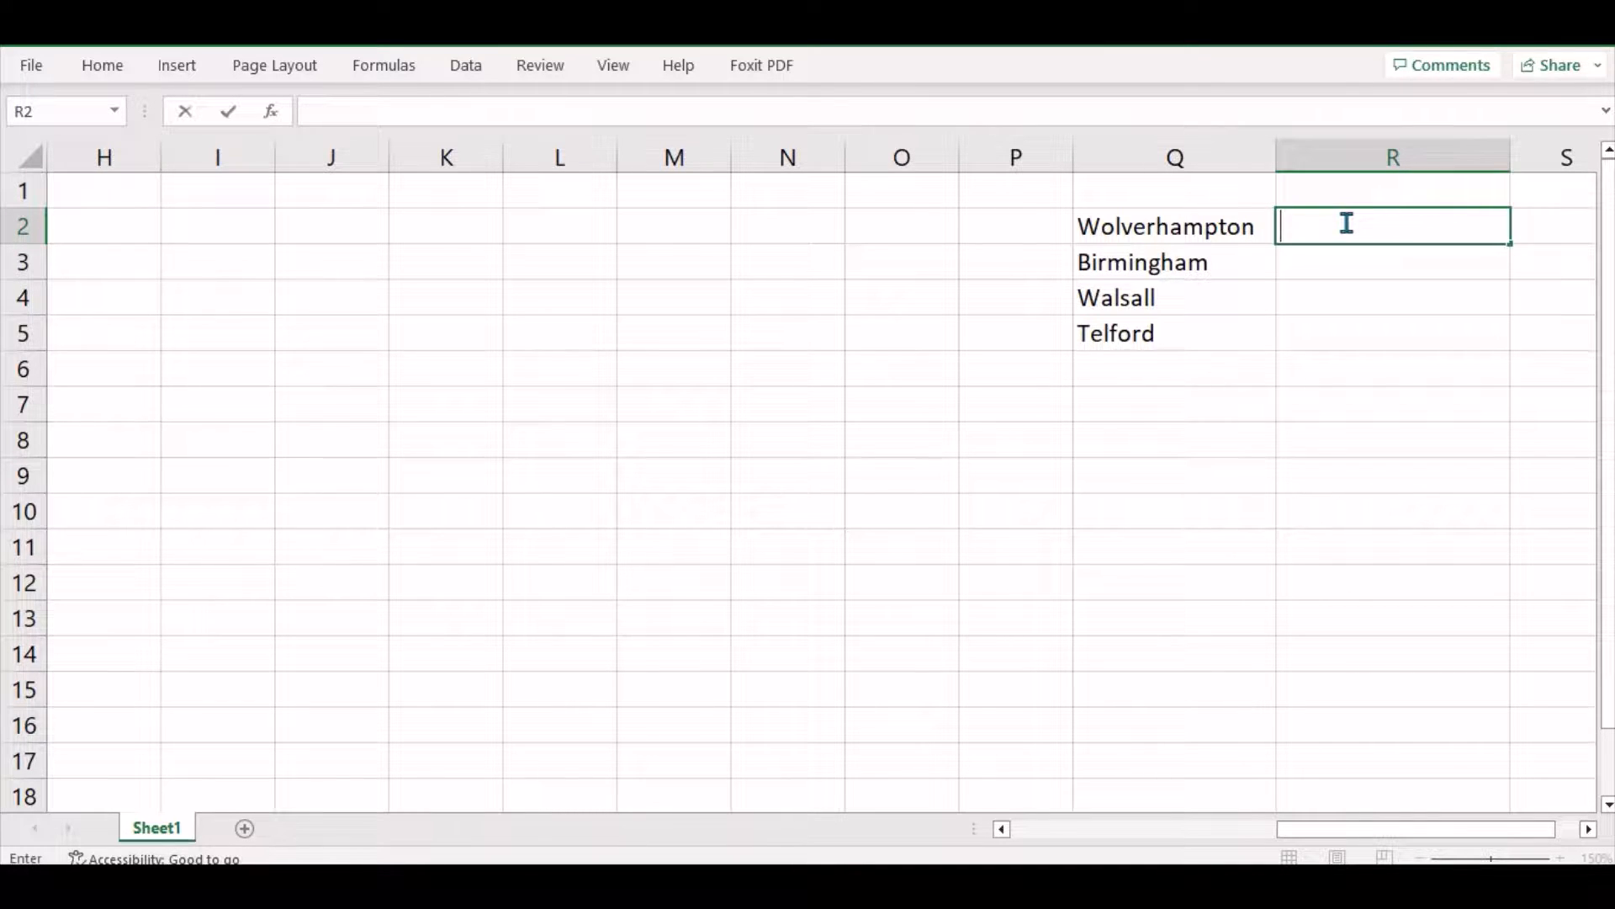
text(Not S)
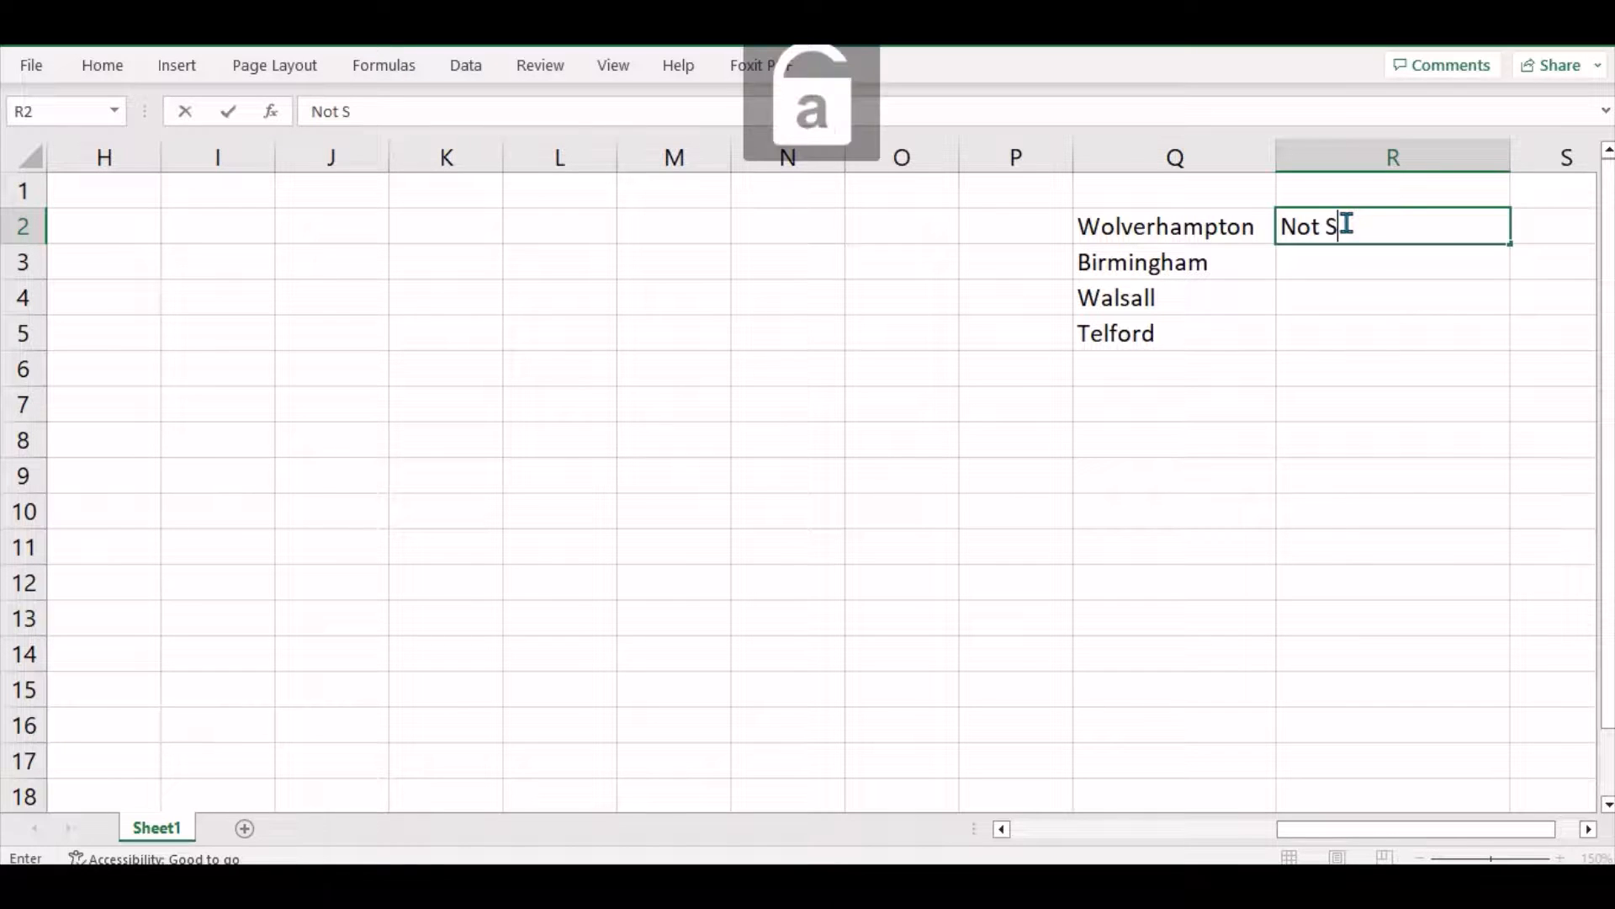
text(tarted)
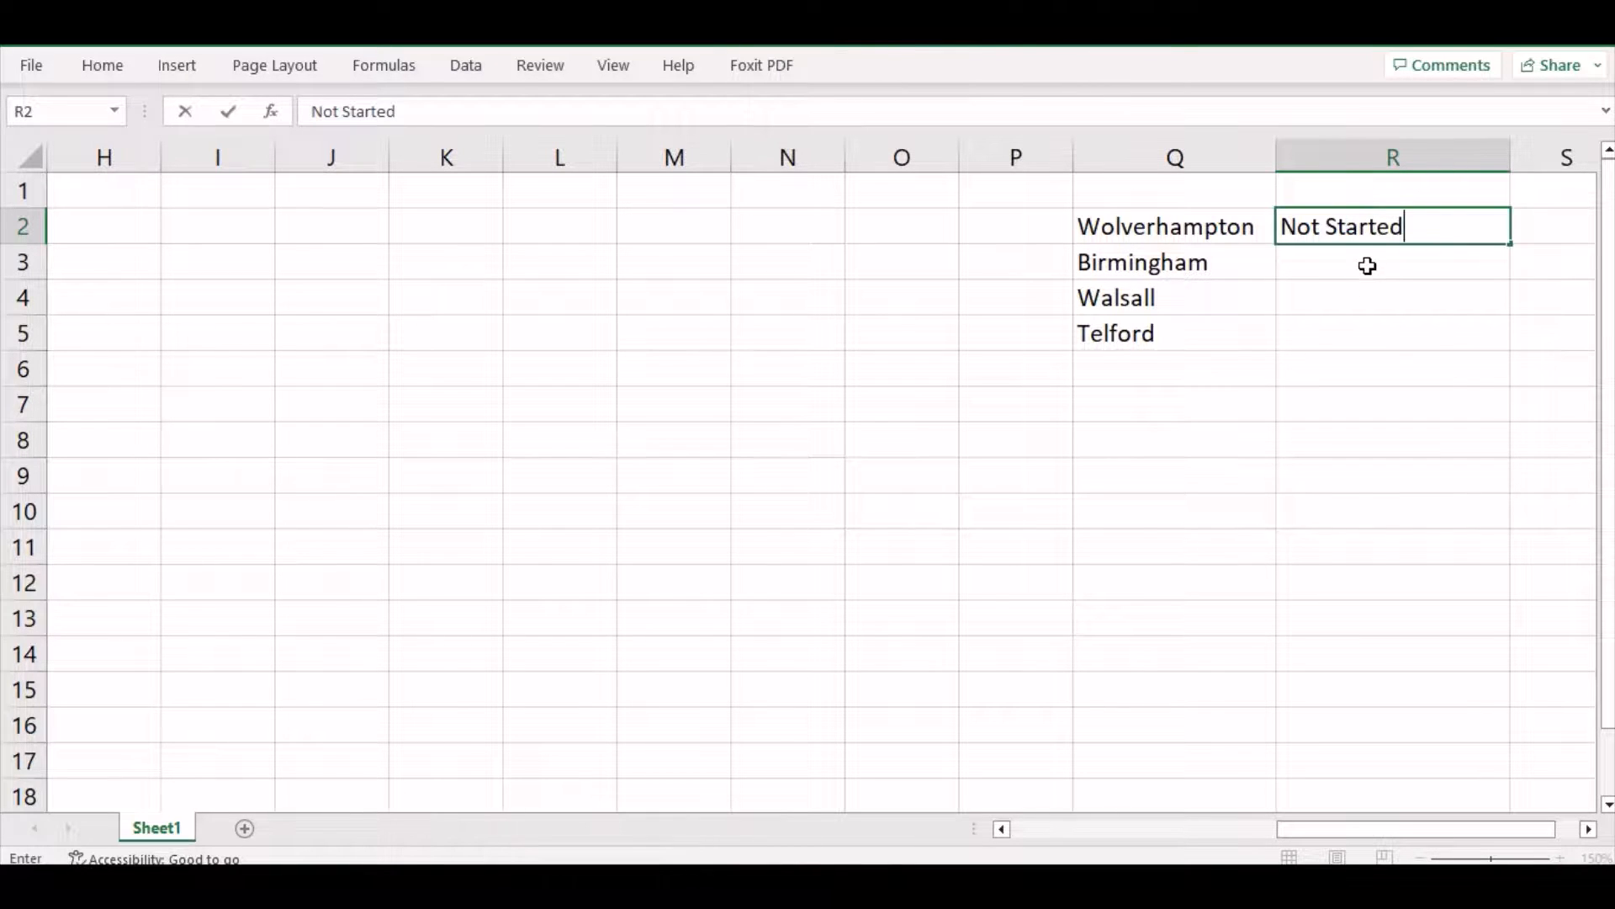
click(1367, 265)
key(Caps_Lock)
text(I)
key(Caps_Lock)
text(n )
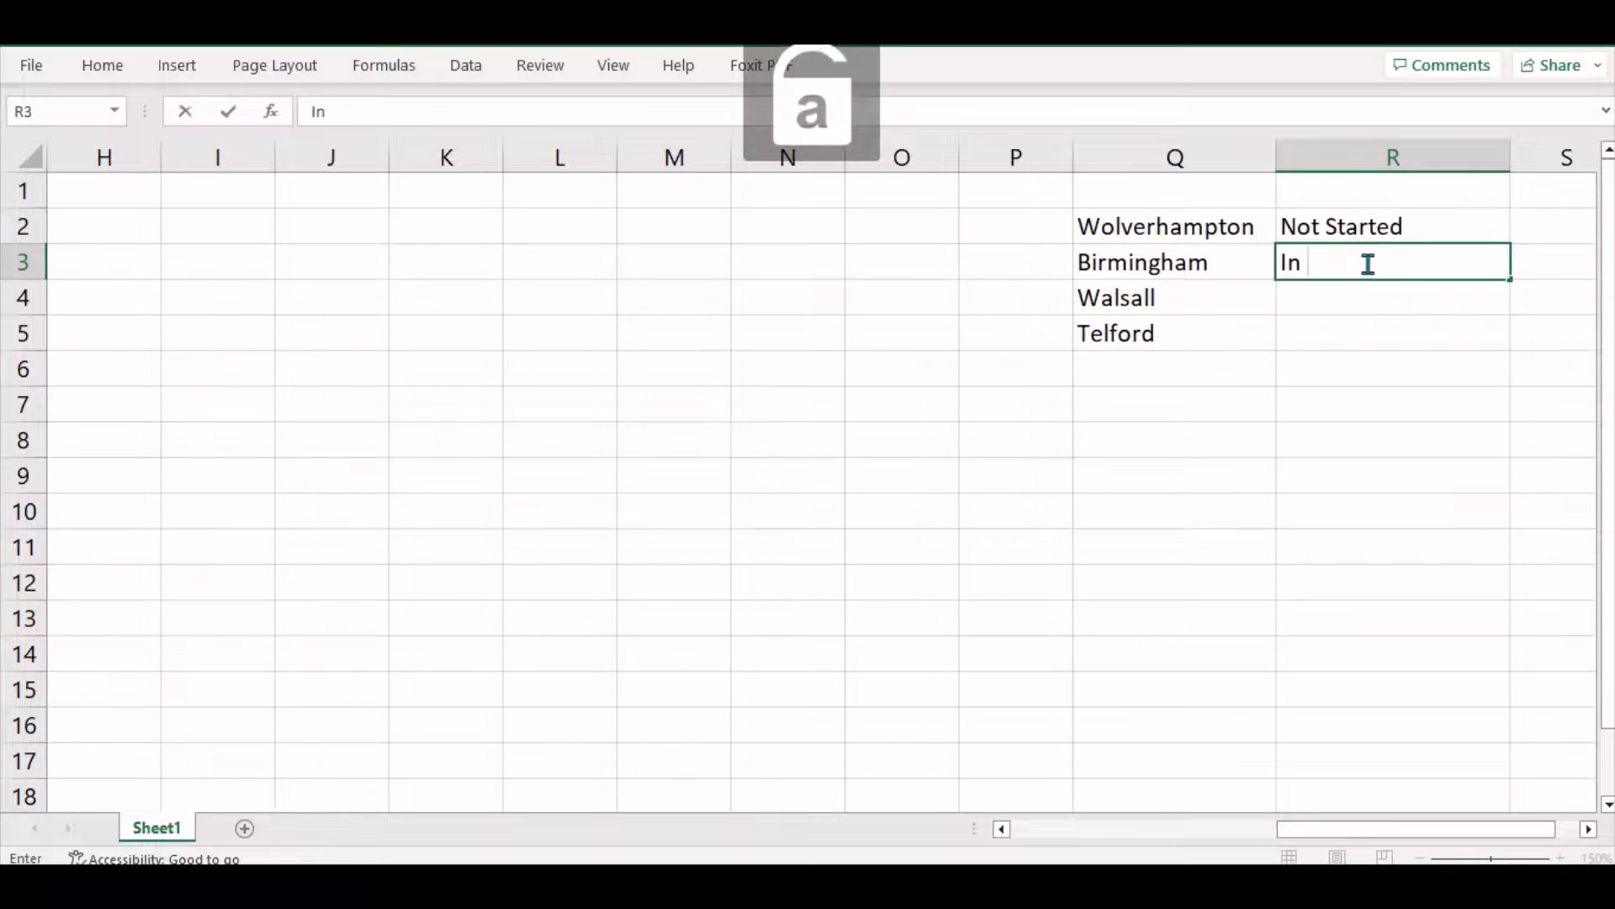
text(Progress)
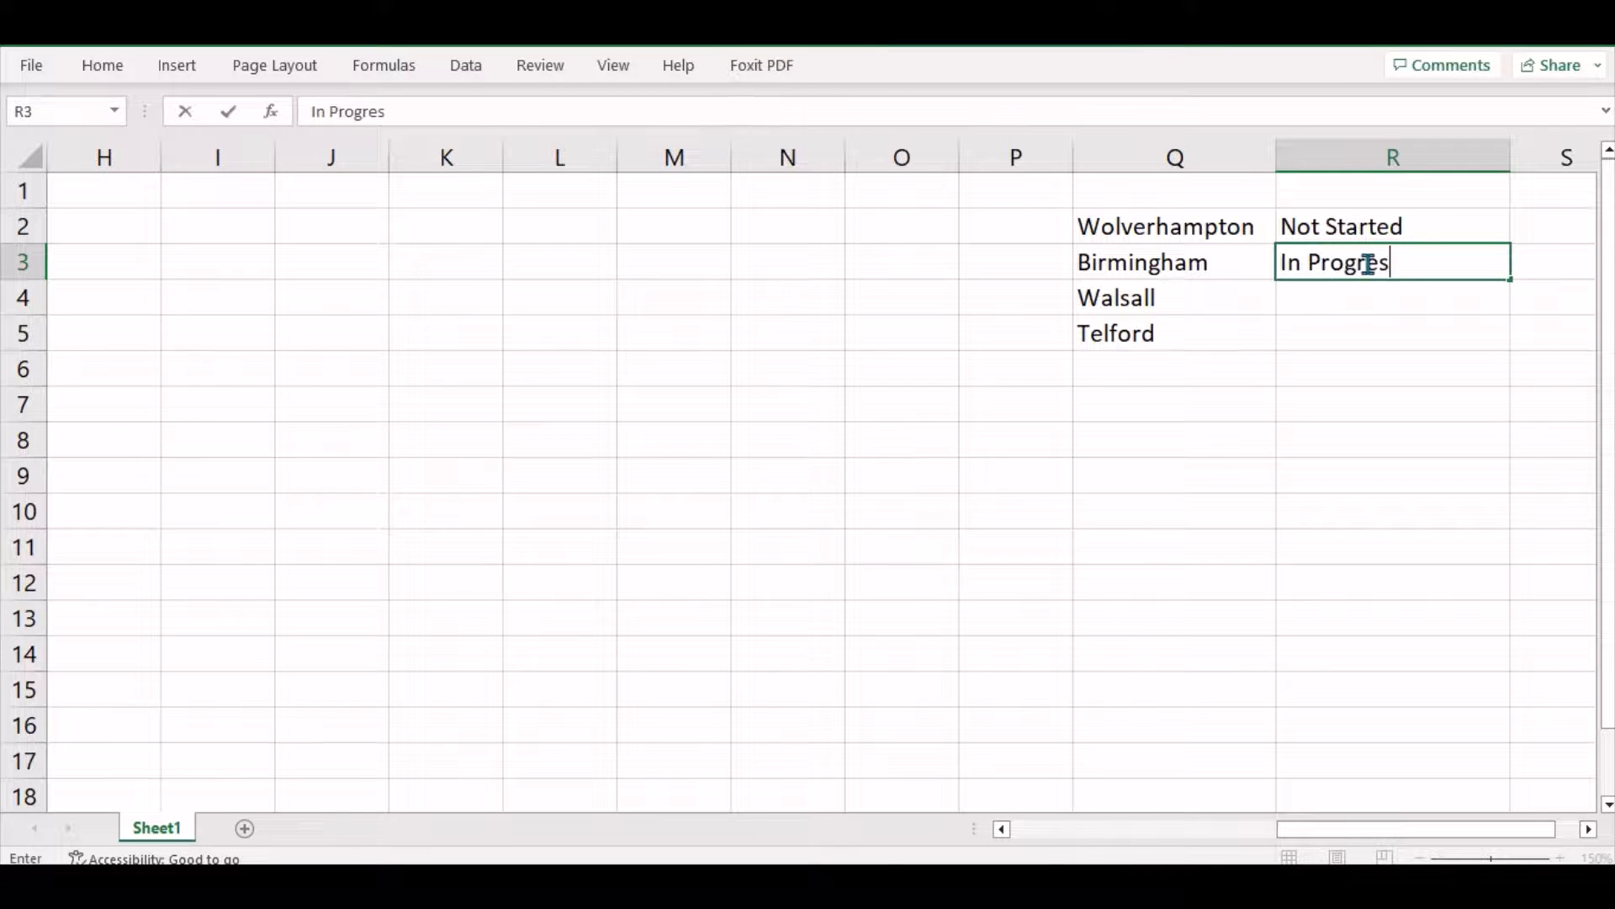
Step: Enter "Completed" in cell R4 as the third status option
click(1367, 305)
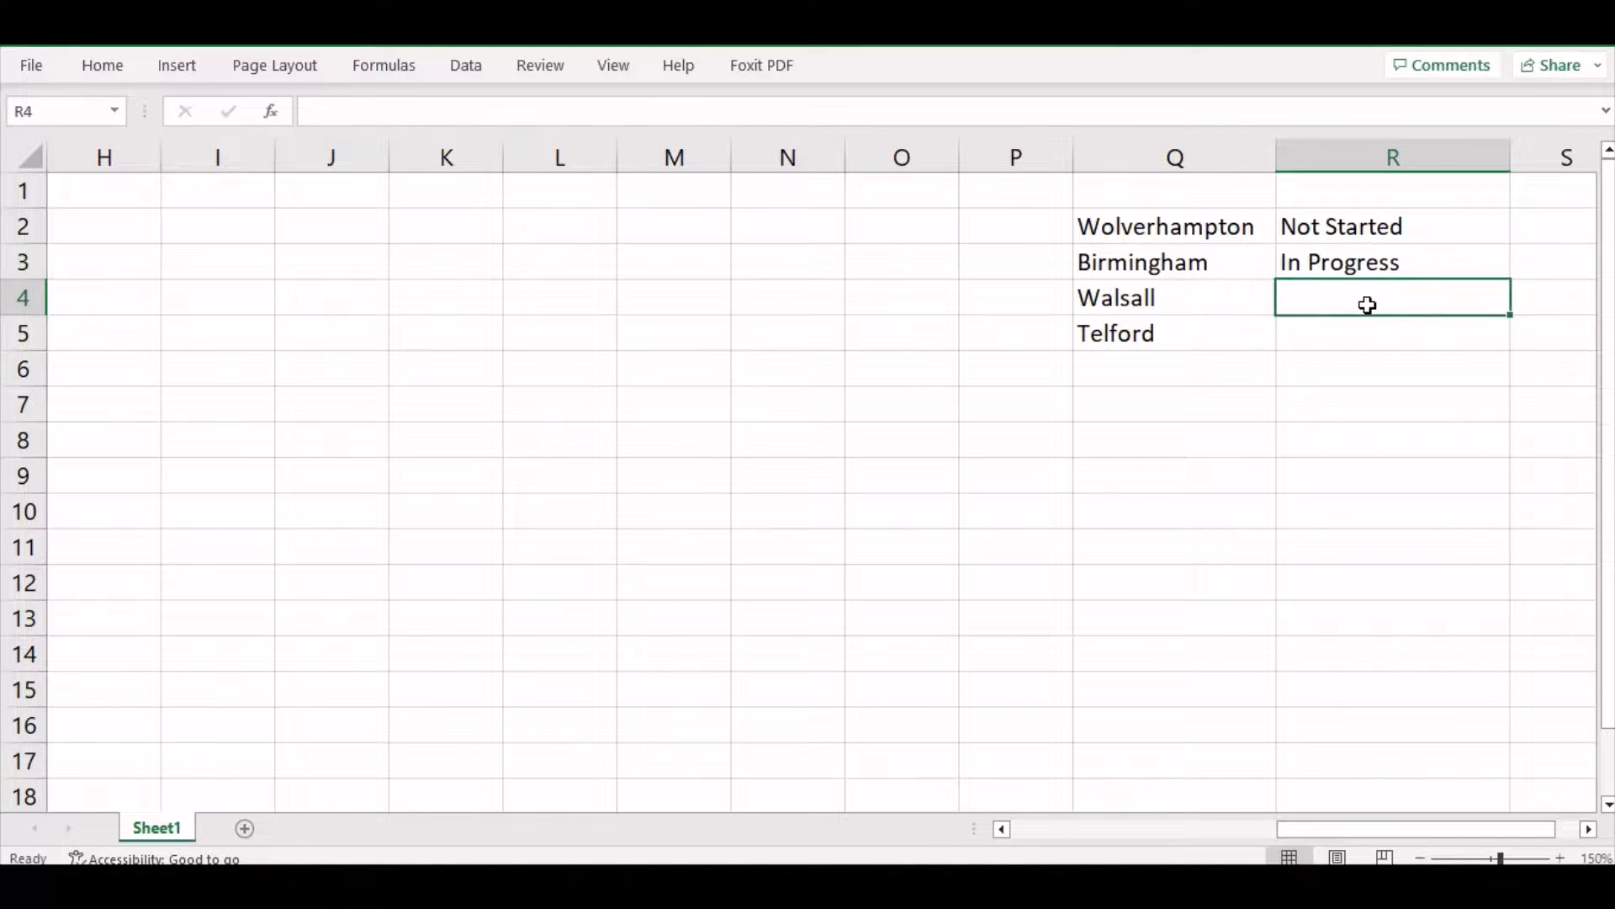
key(Caps_Lock)
text(C)
key(Caps_Lock)
text(om)
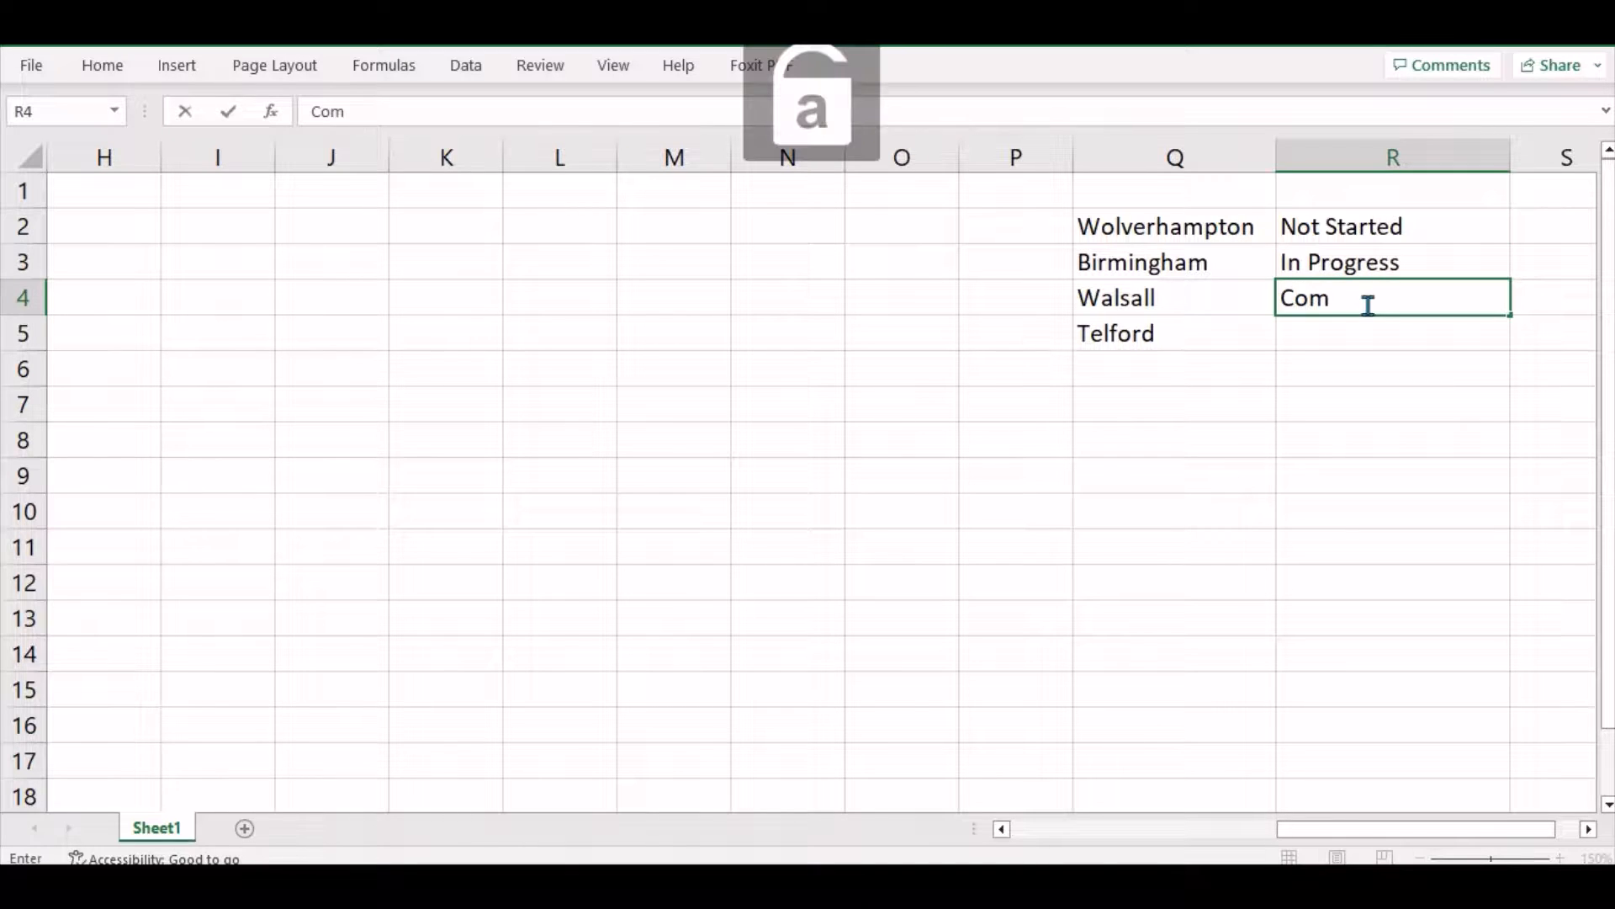
text(plee)
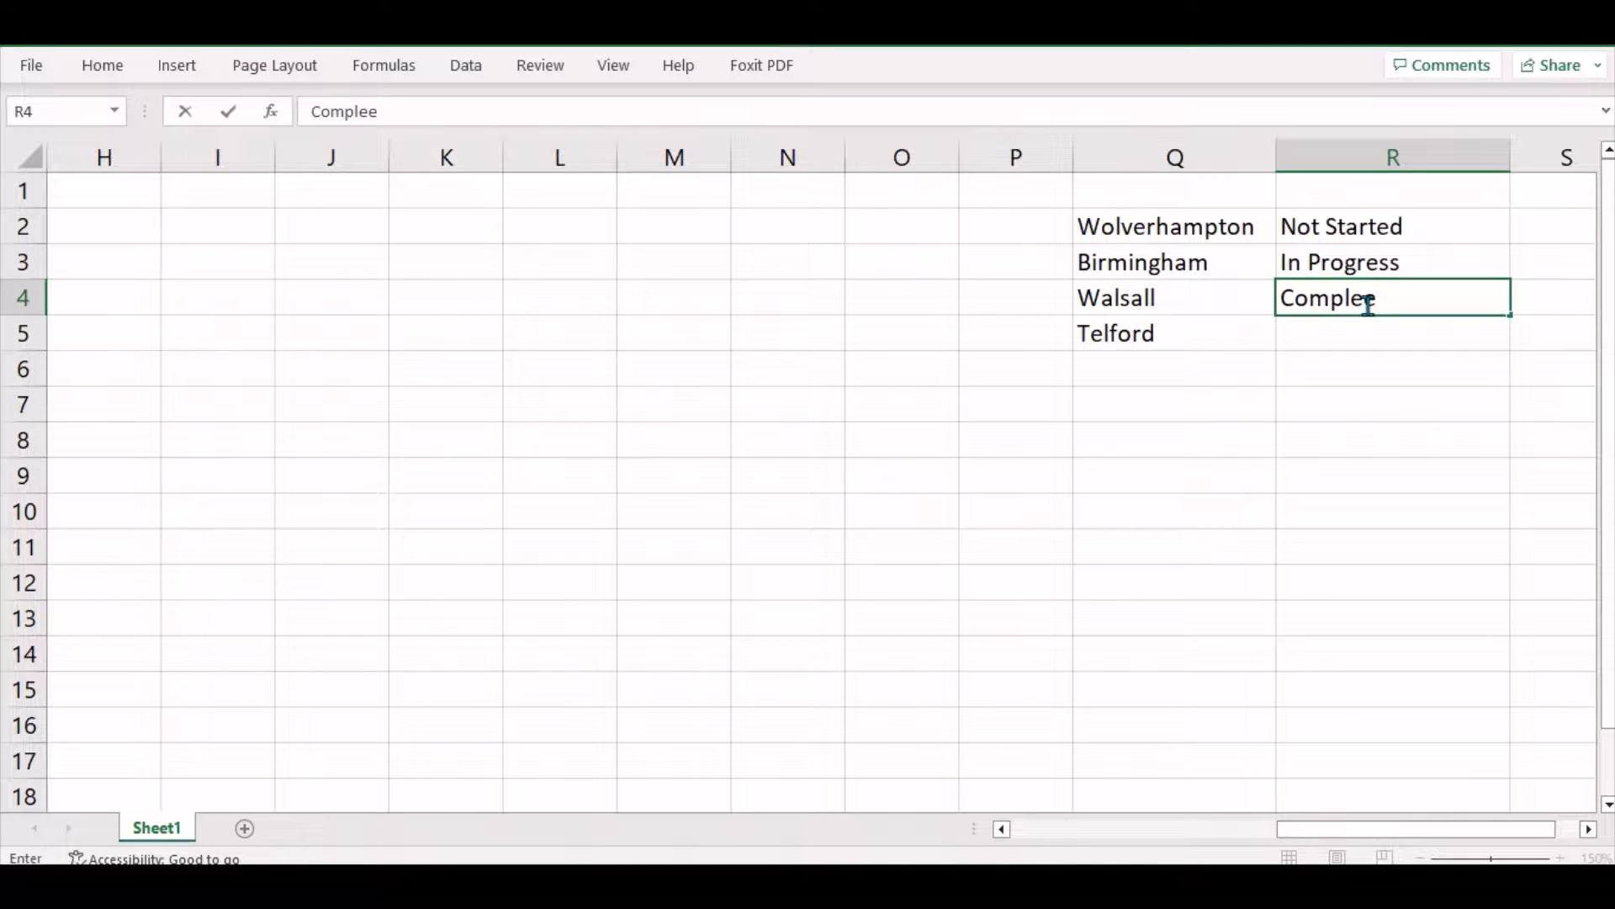
key(BackSpace)
text(te)
key(BackSpace)
text(ed)
click(1357, 355)
drag(1355, 226, 1370, 299)
click(1382, 396)
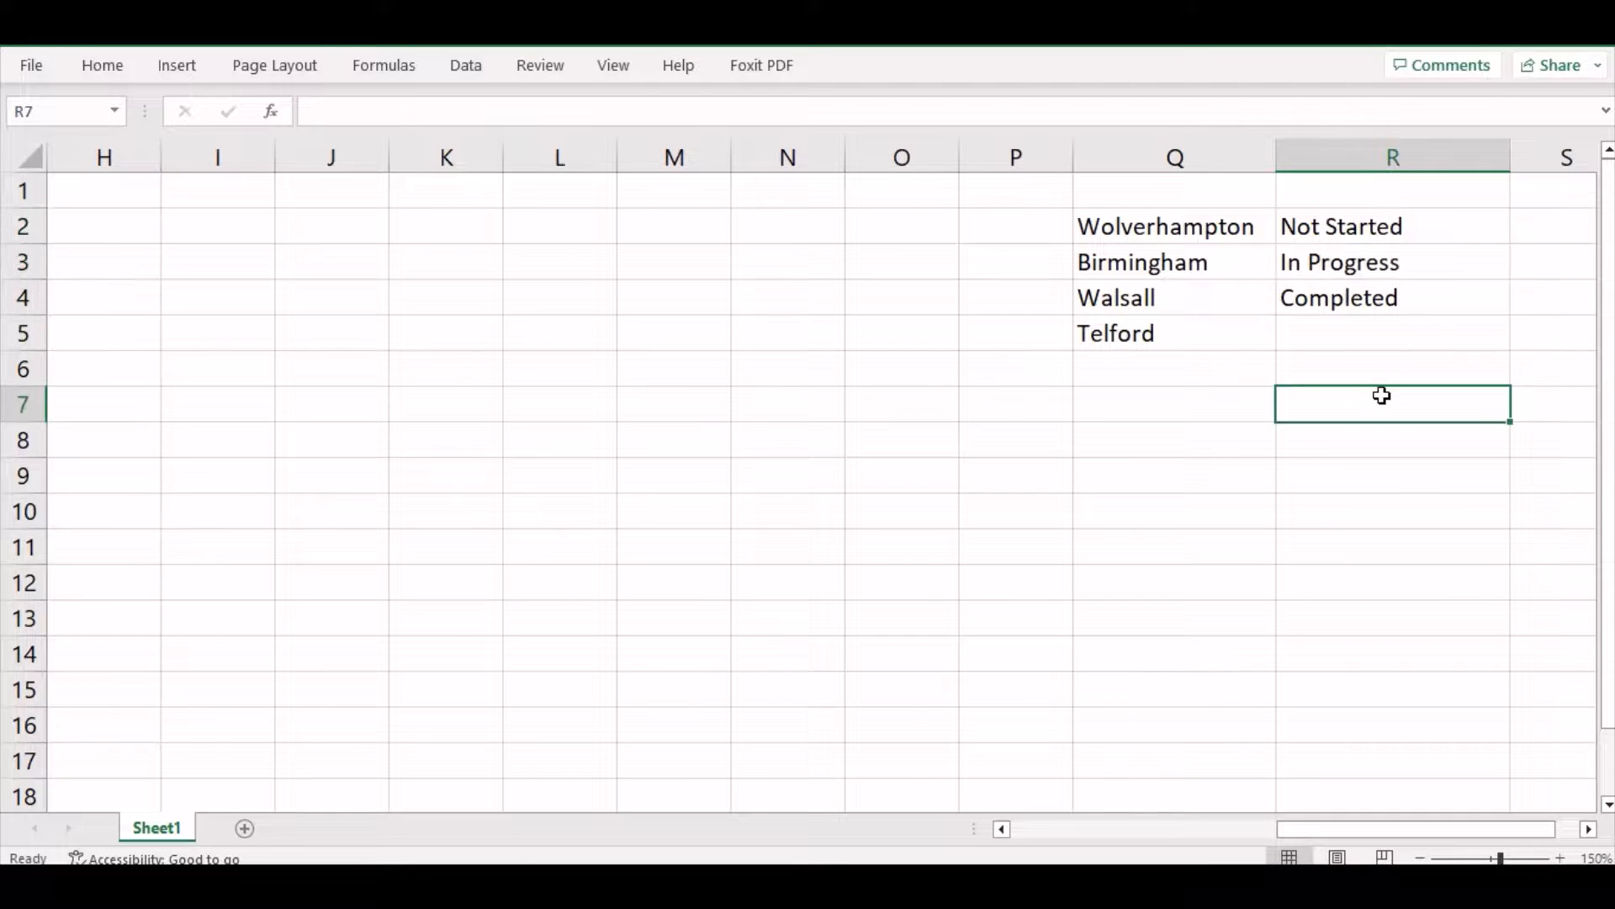
Step: Start a data validation rule for the Status of task cells D2:D5 that allows a List
drag(1369, 828, 1046, 833)
click(963, 427)
click(888, 230)
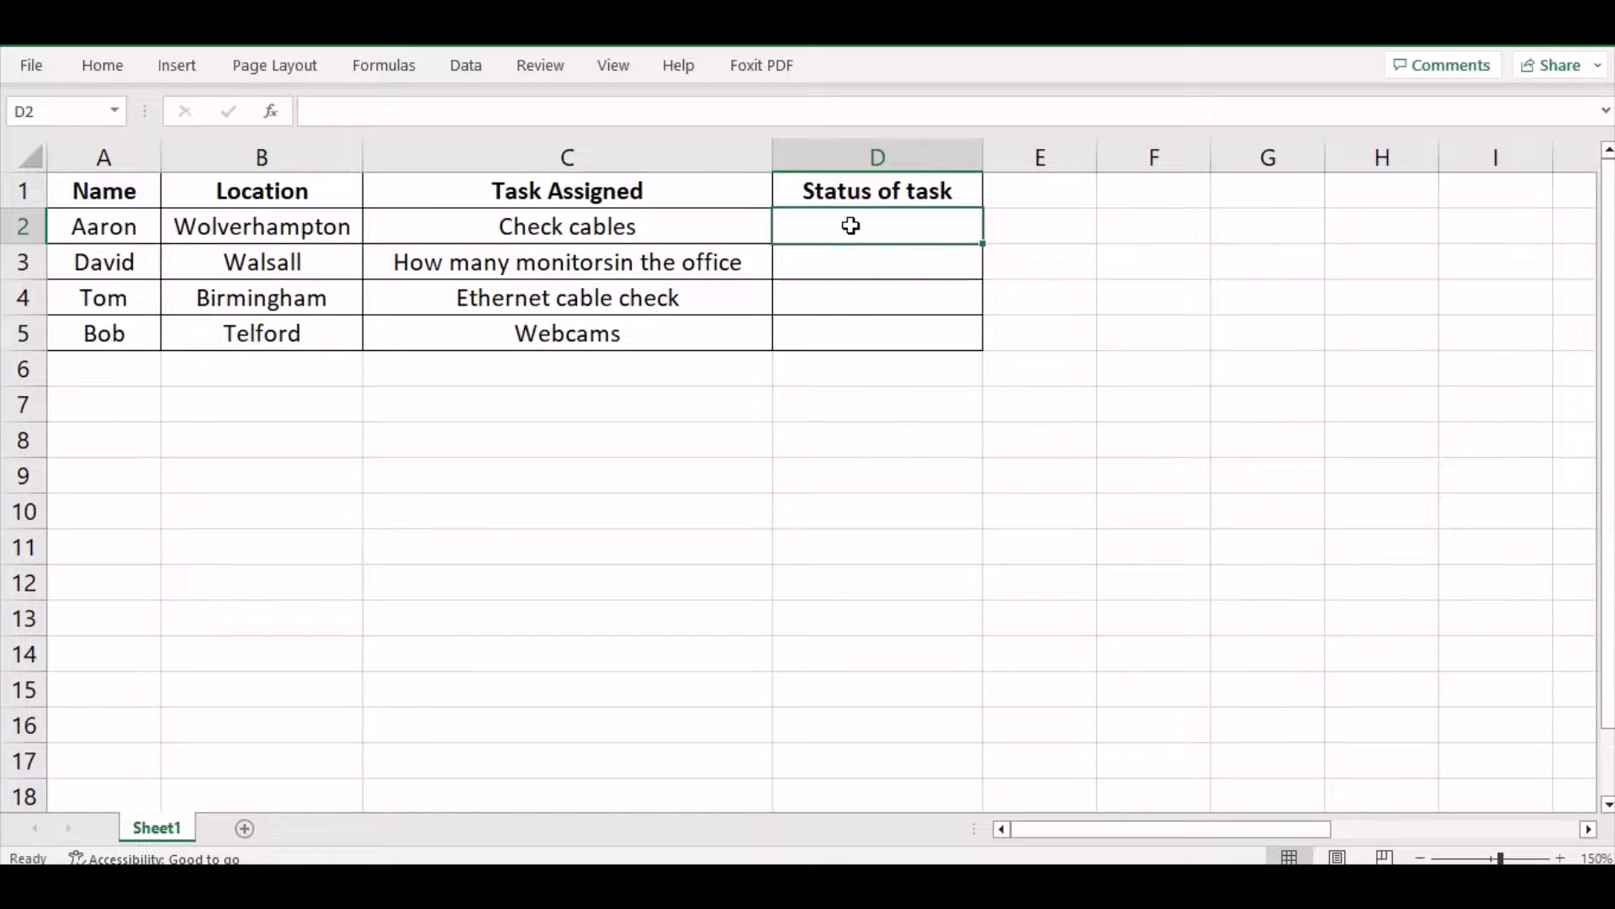
drag(851, 226, 853, 325)
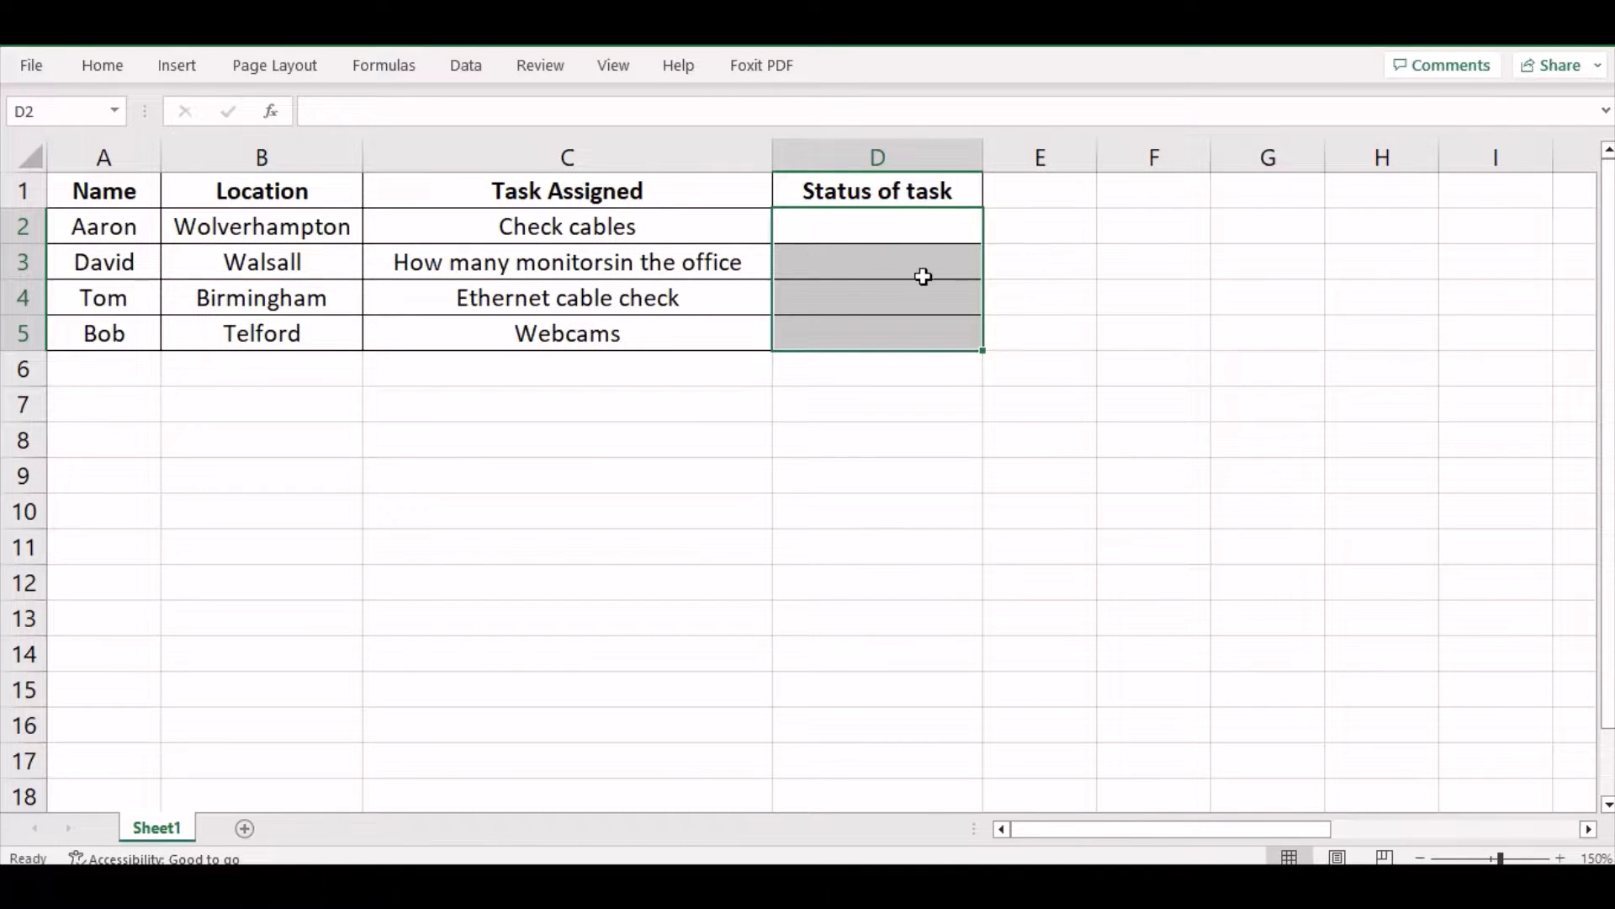
click(470, 67)
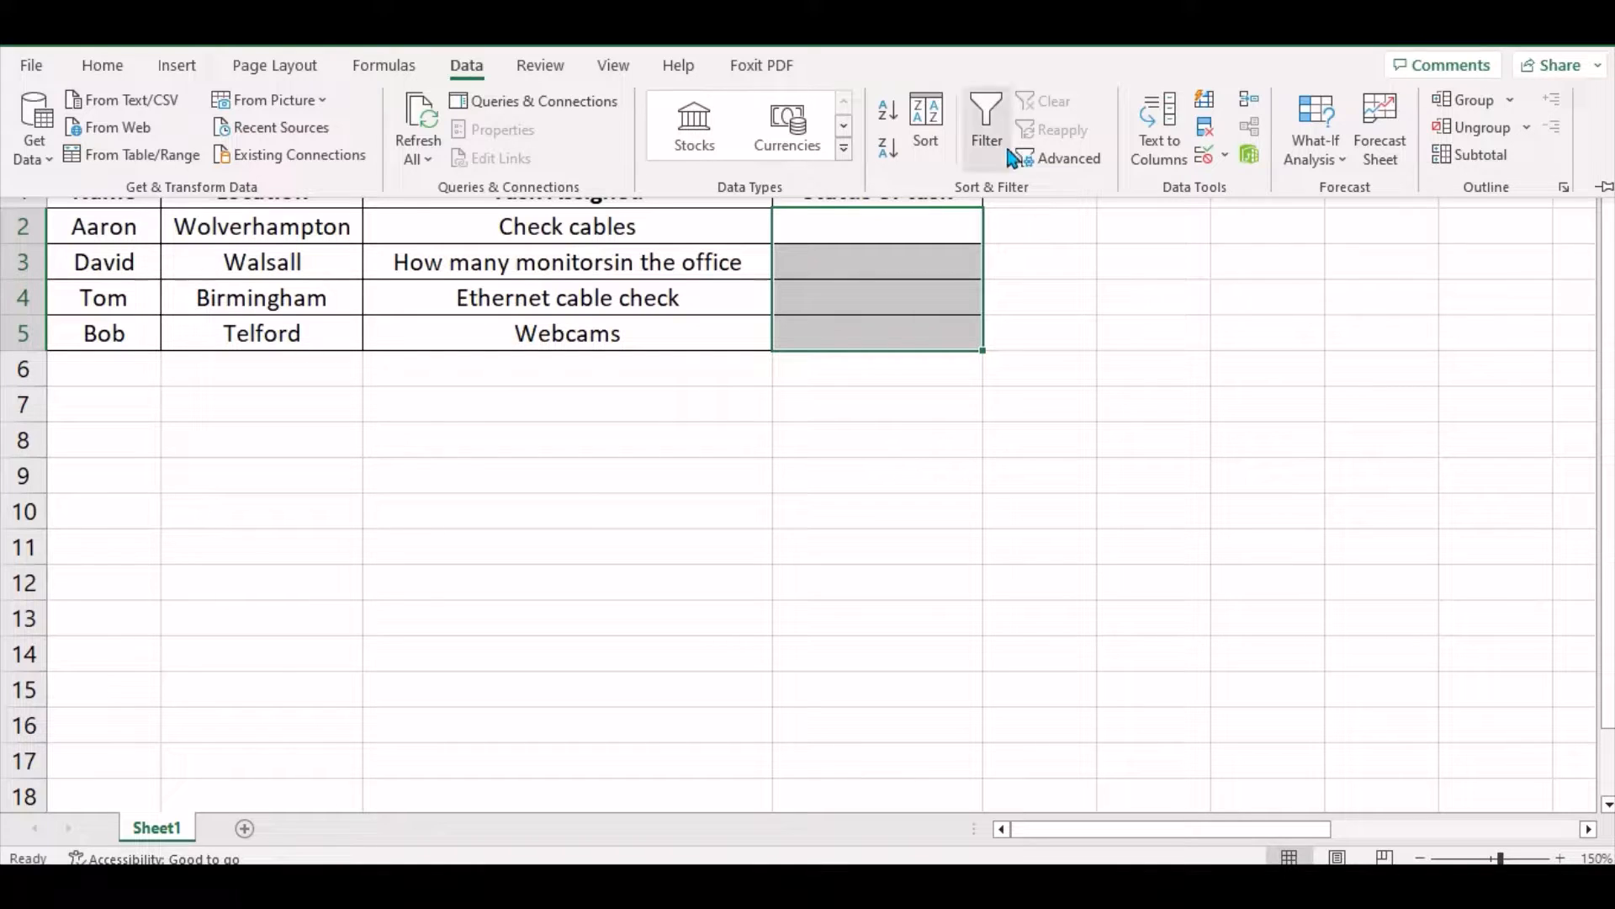
click(1226, 157)
click(1270, 192)
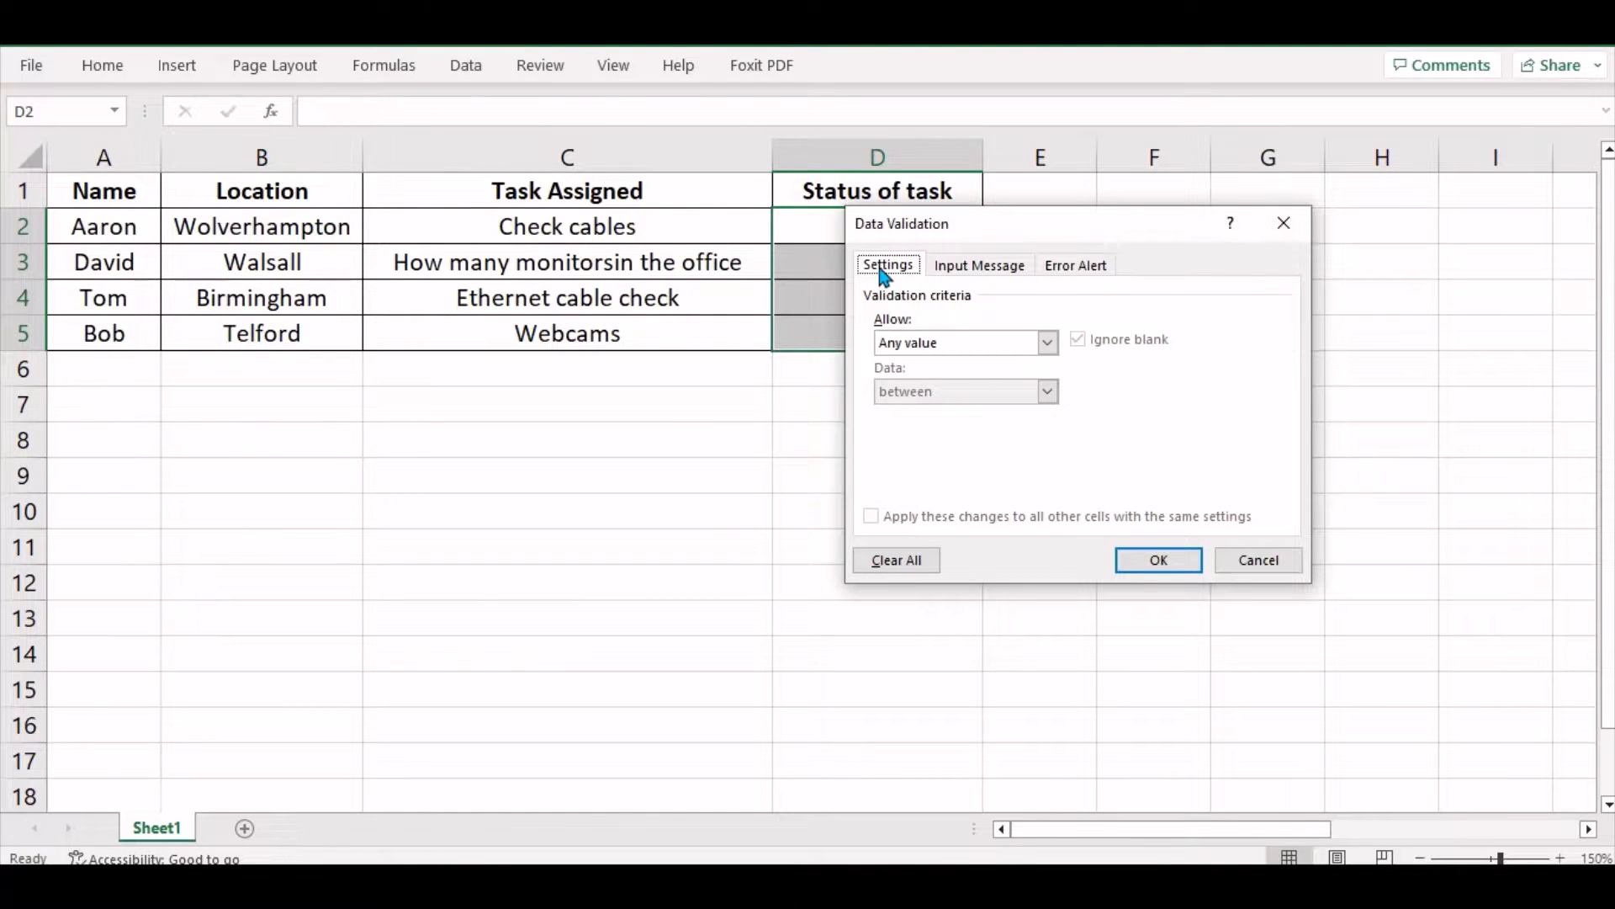
click(1047, 342)
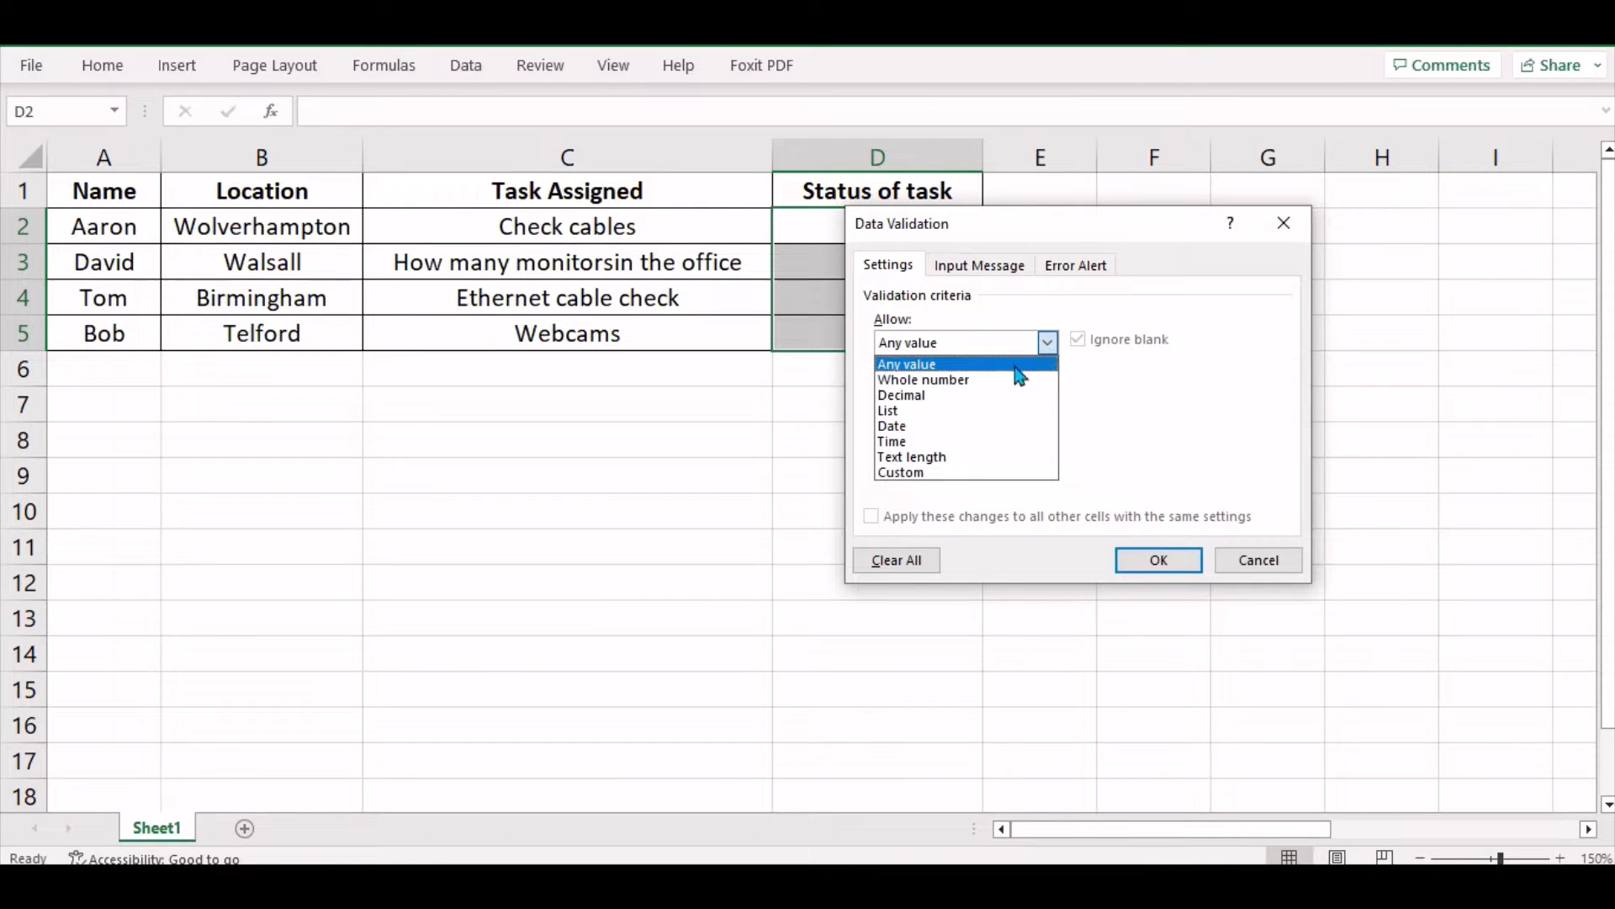
click(919, 412)
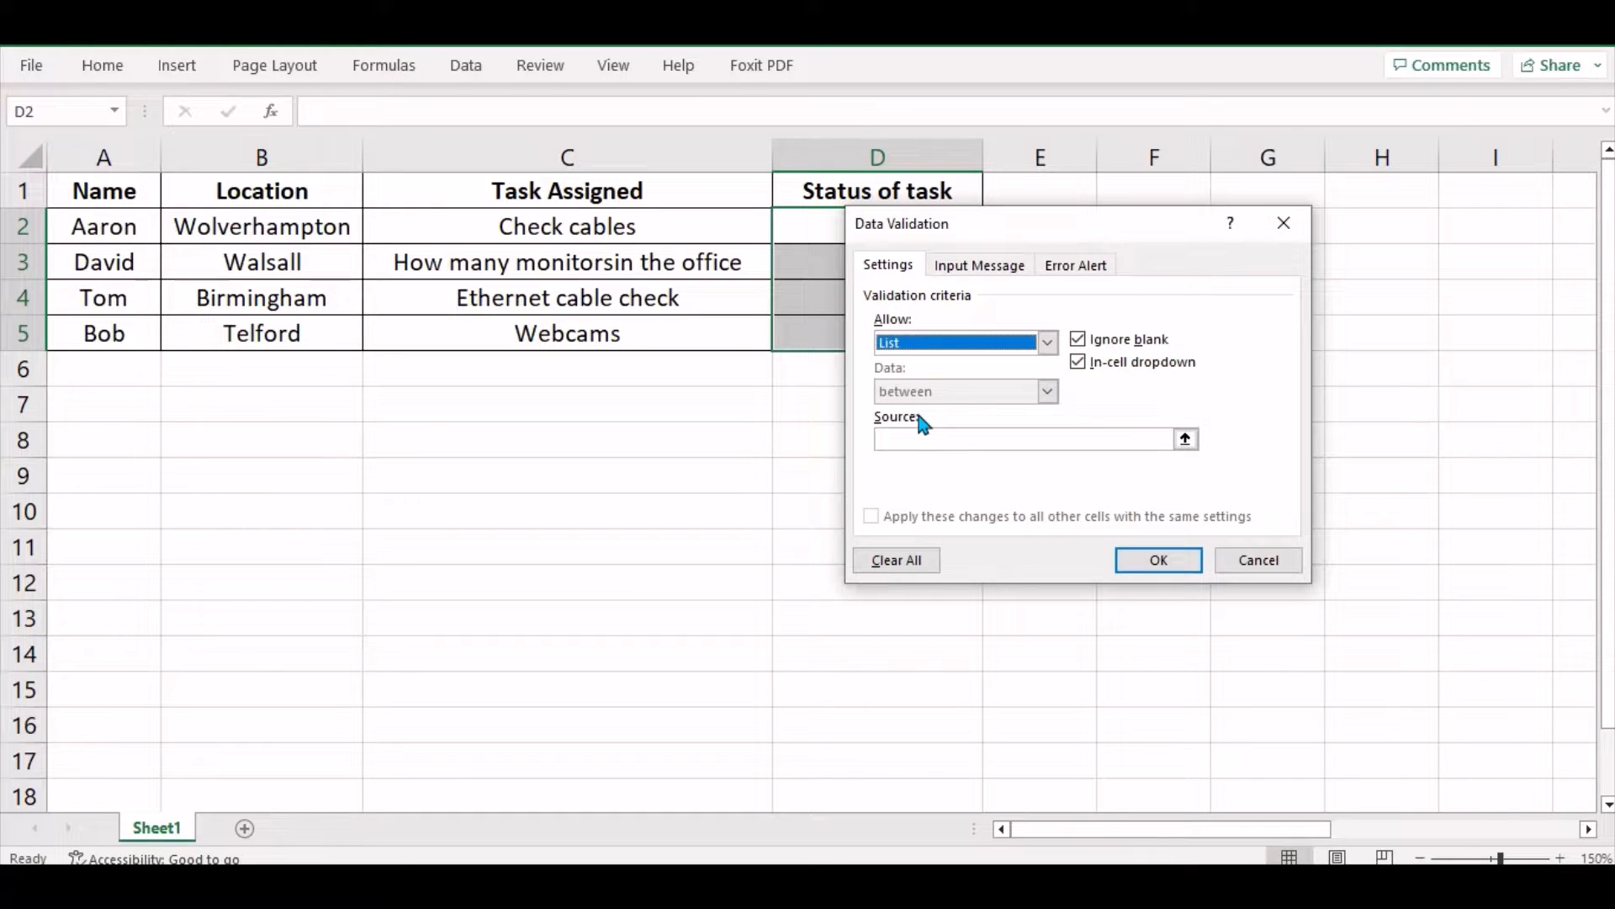
Step: Set the validation list source for the Status of task cells to =$R$2:$R$4 and apply the rule
click(1187, 438)
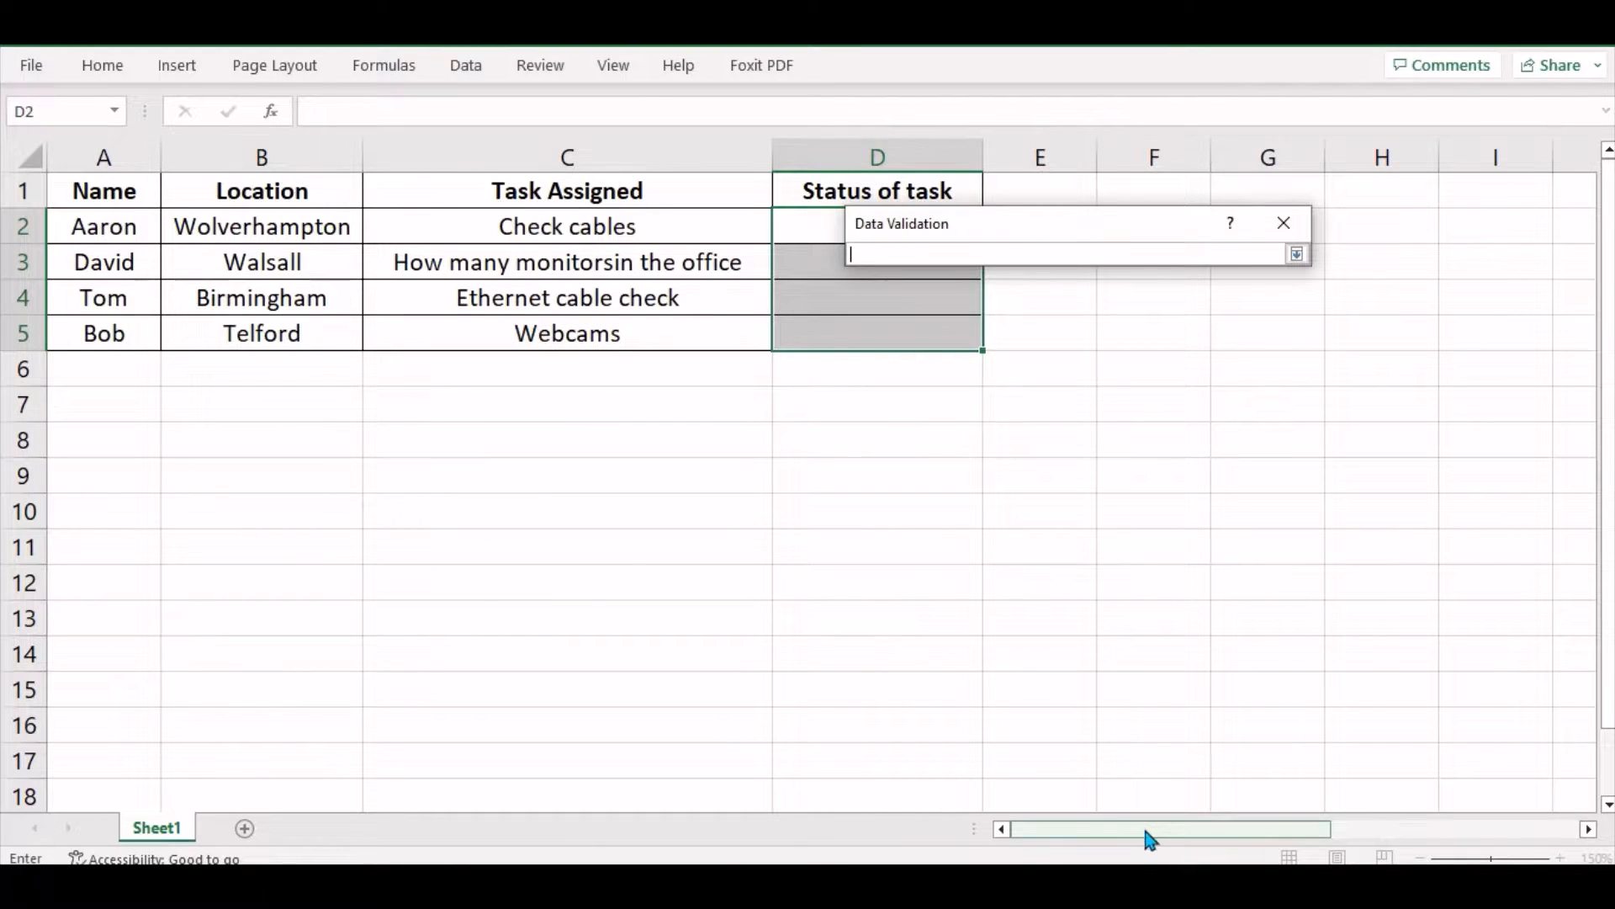
drag(1150, 831, 1415, 833)
click(1432, 234)
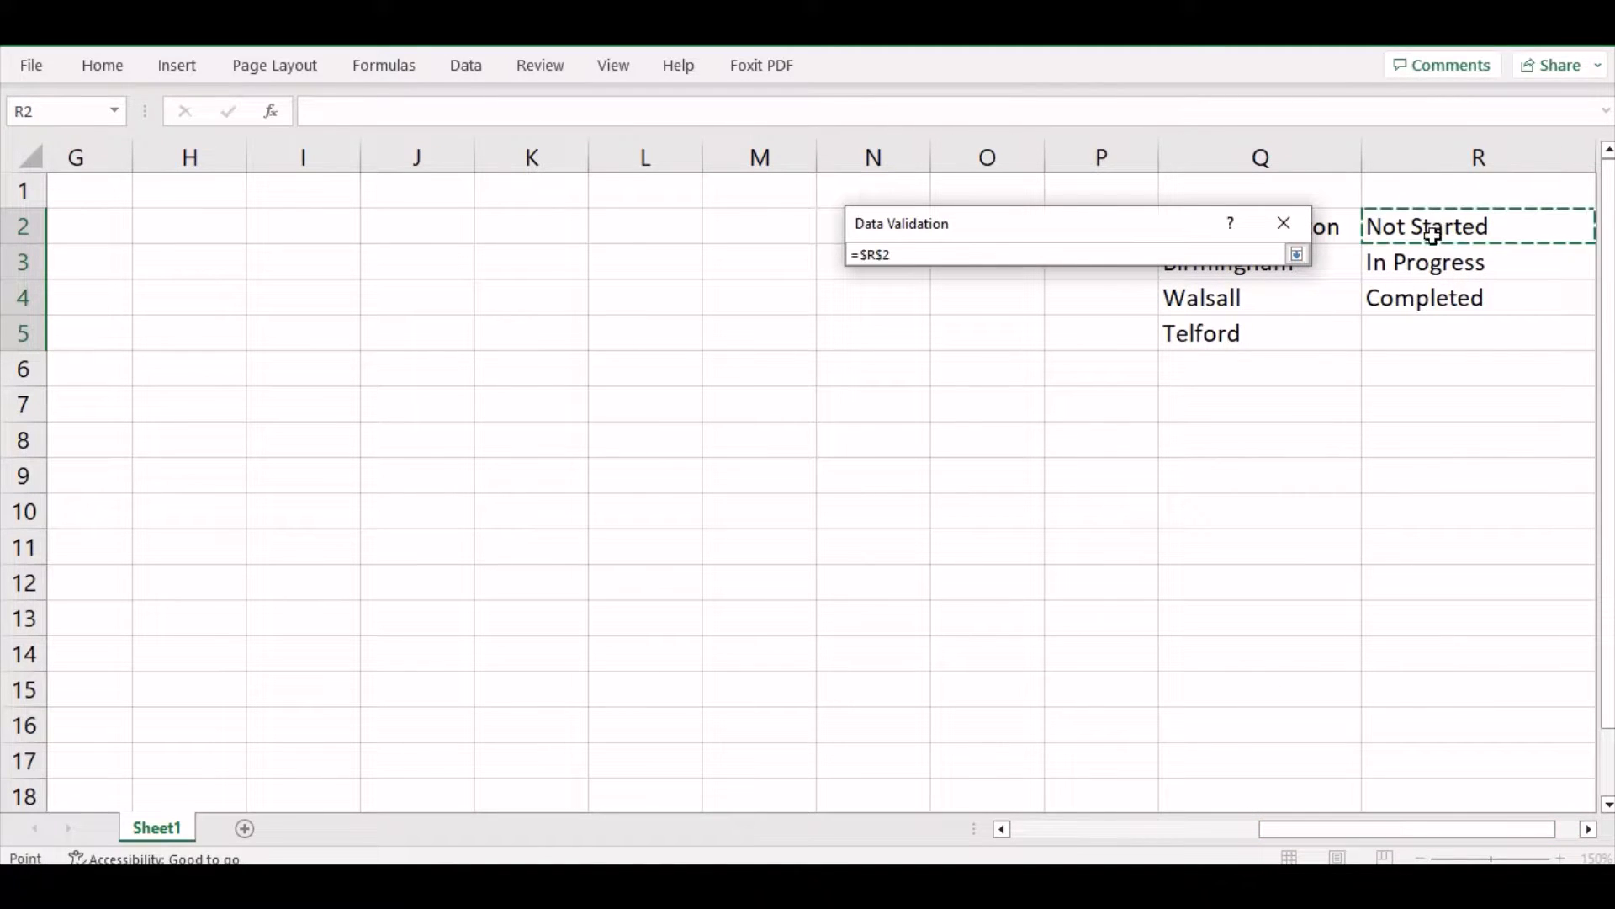
drag(1432, 234, 1439, 287)
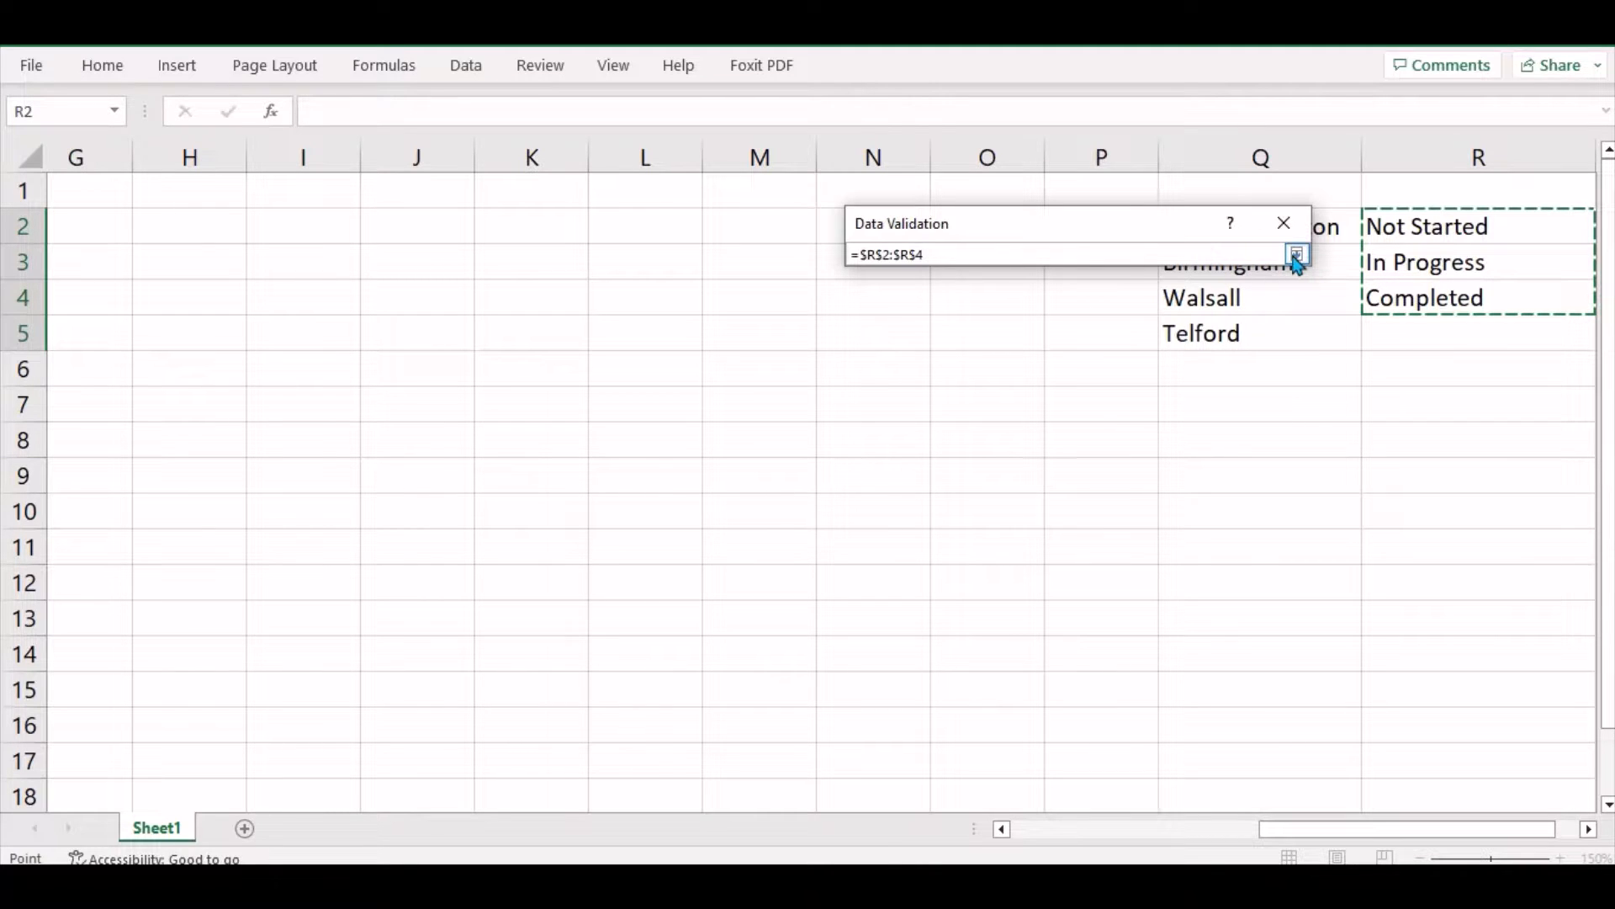
key(Return)
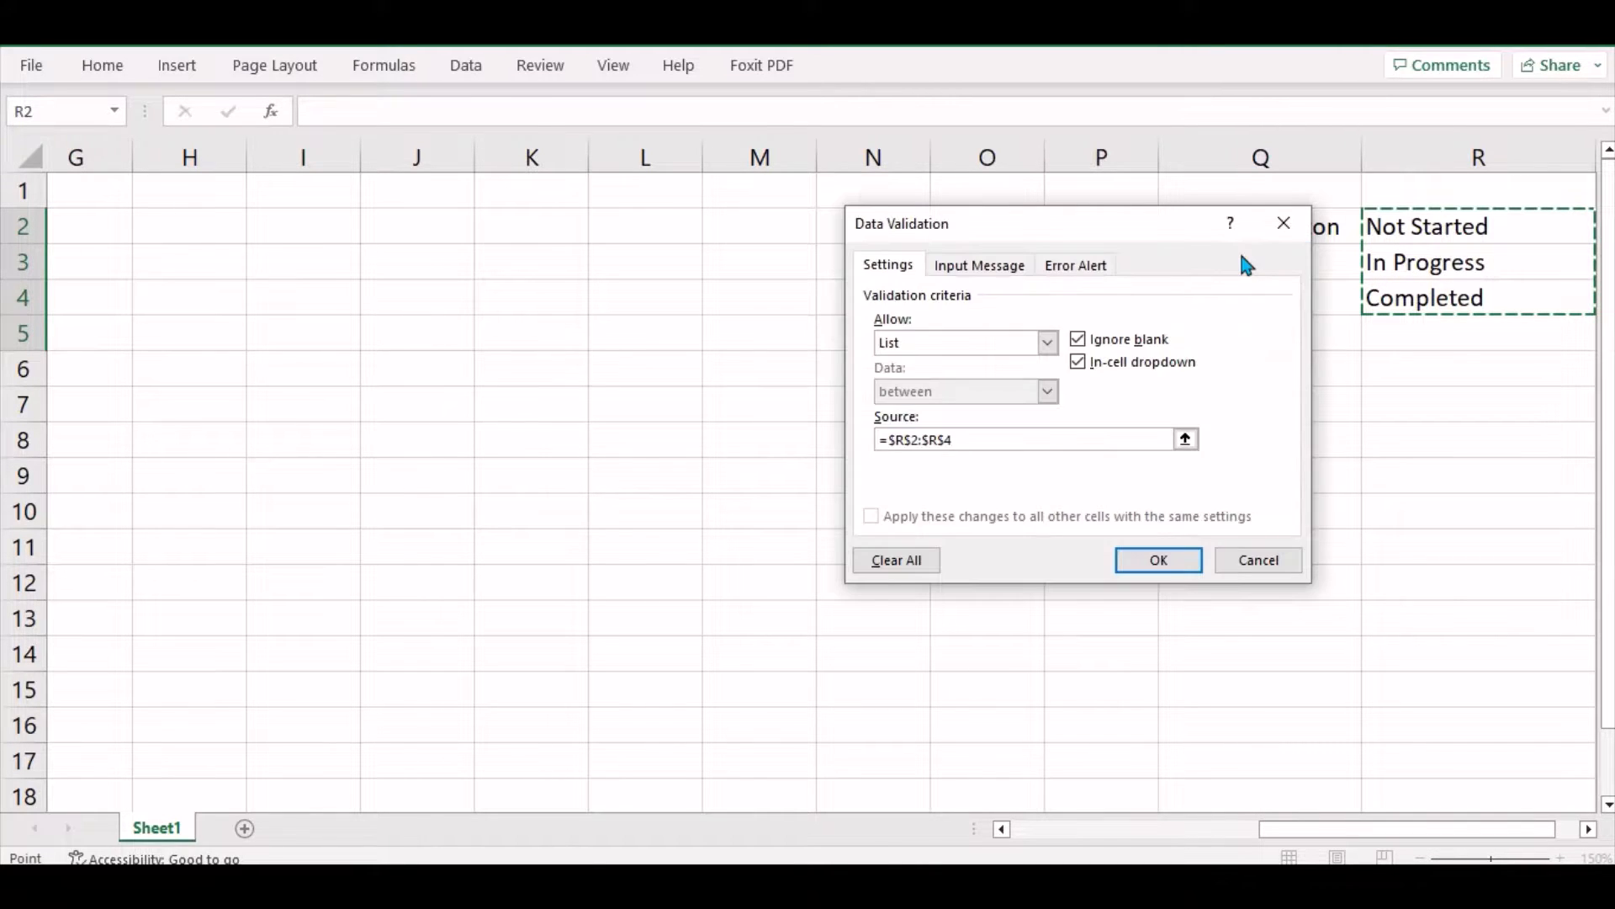
click(1157, 559)
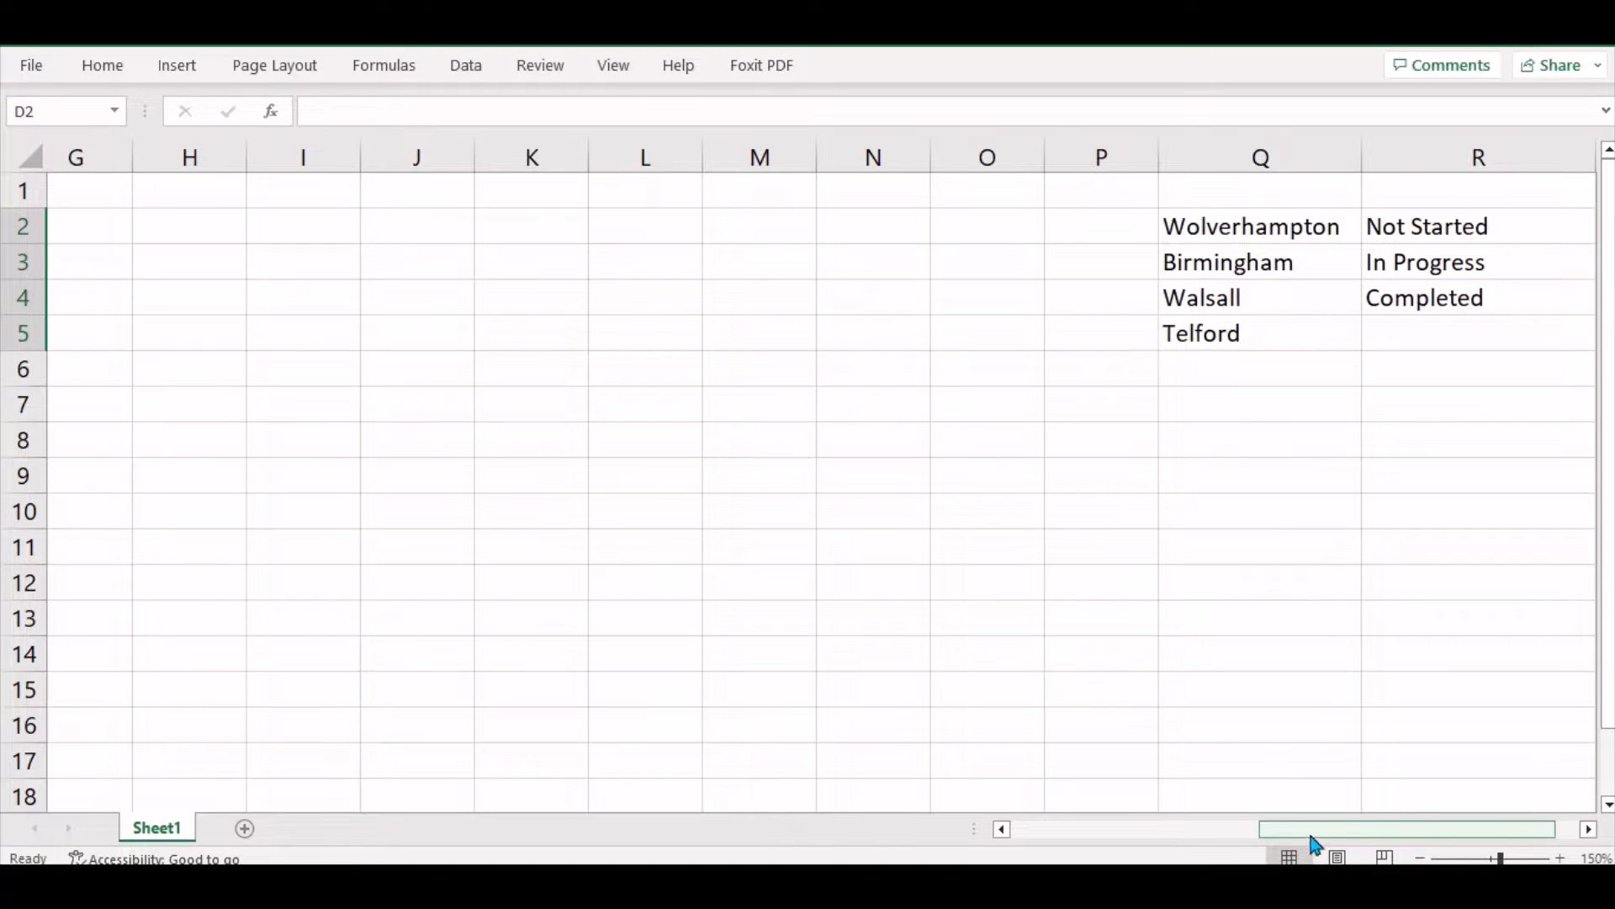
Step: Choose "Not Started" from the drop-down list as the Status of task in cells D2 and D3
drag(1313, 837, 1044, 830)
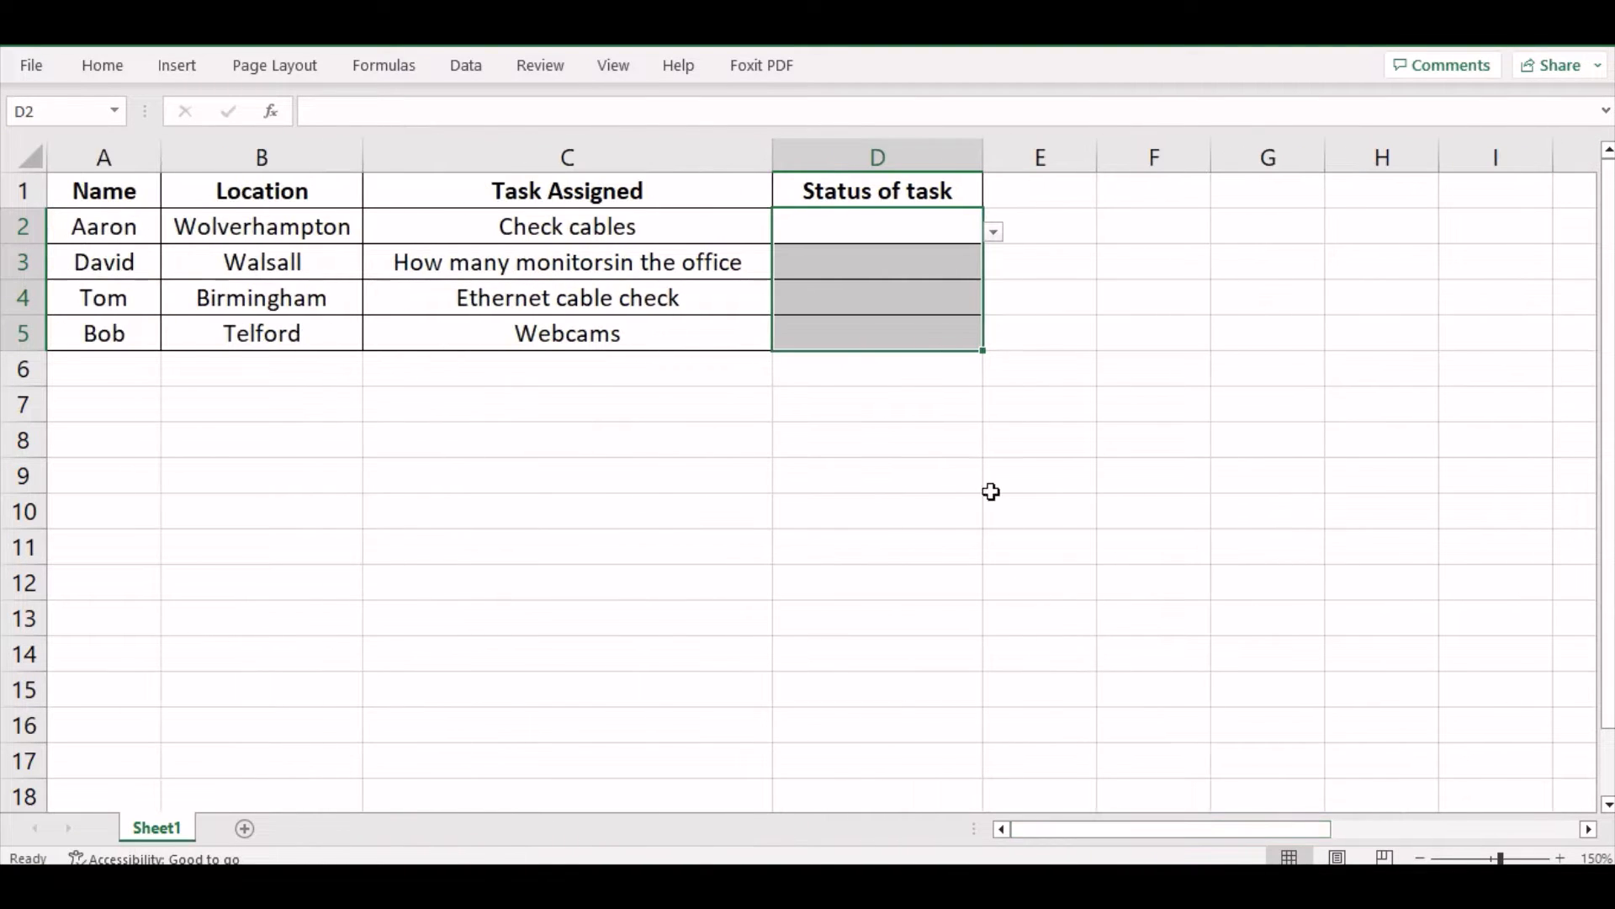
click(872, 430)
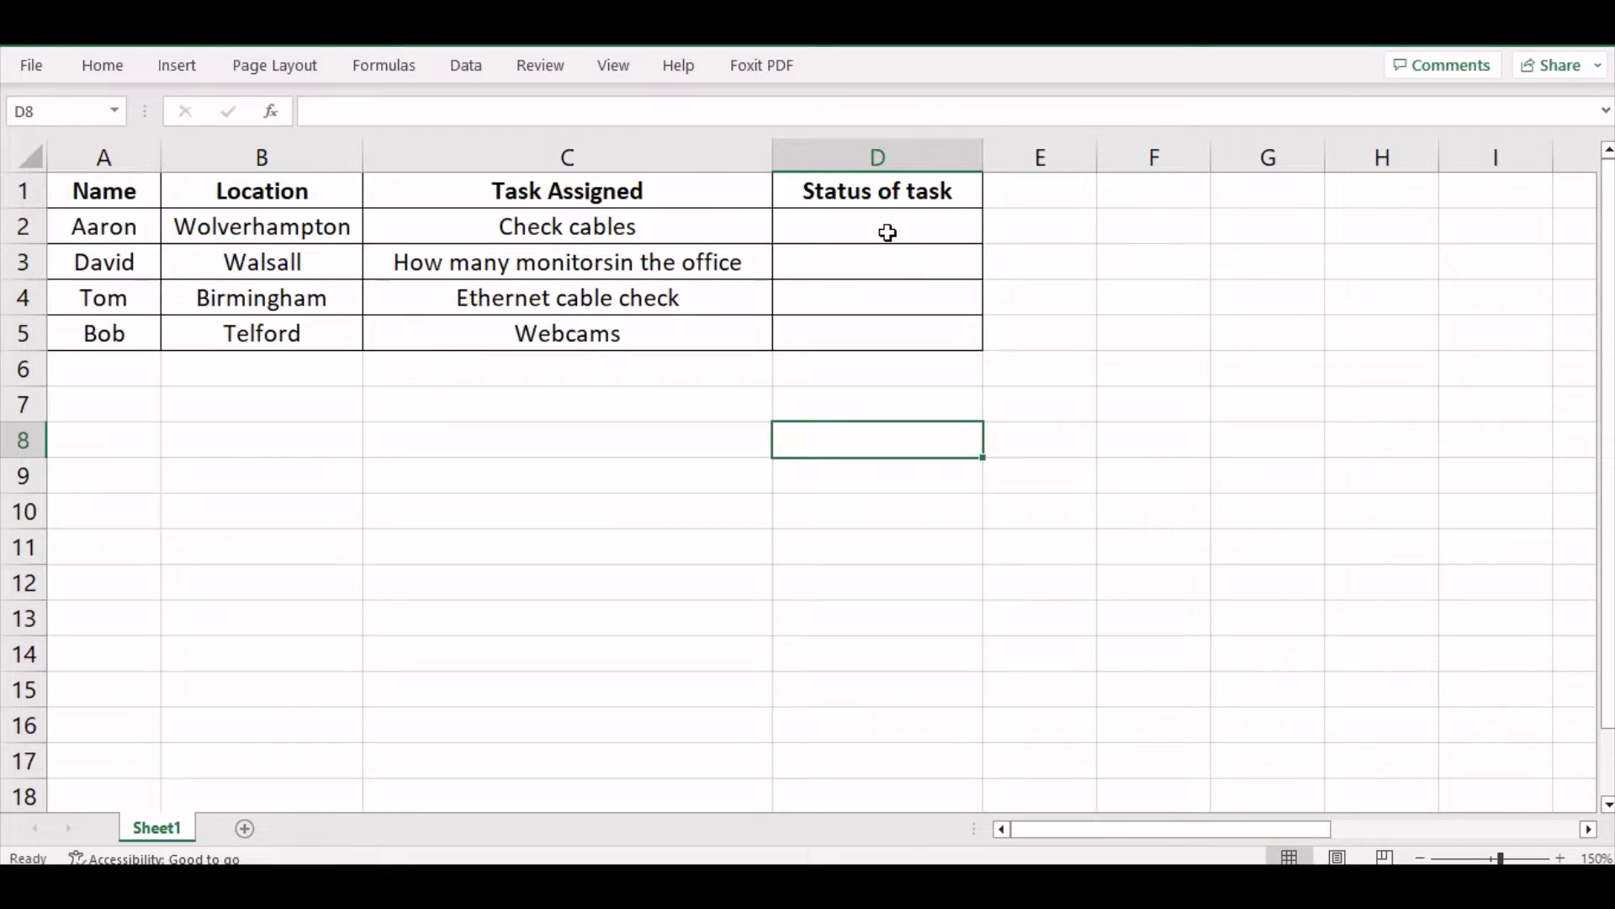
click(913, 230)
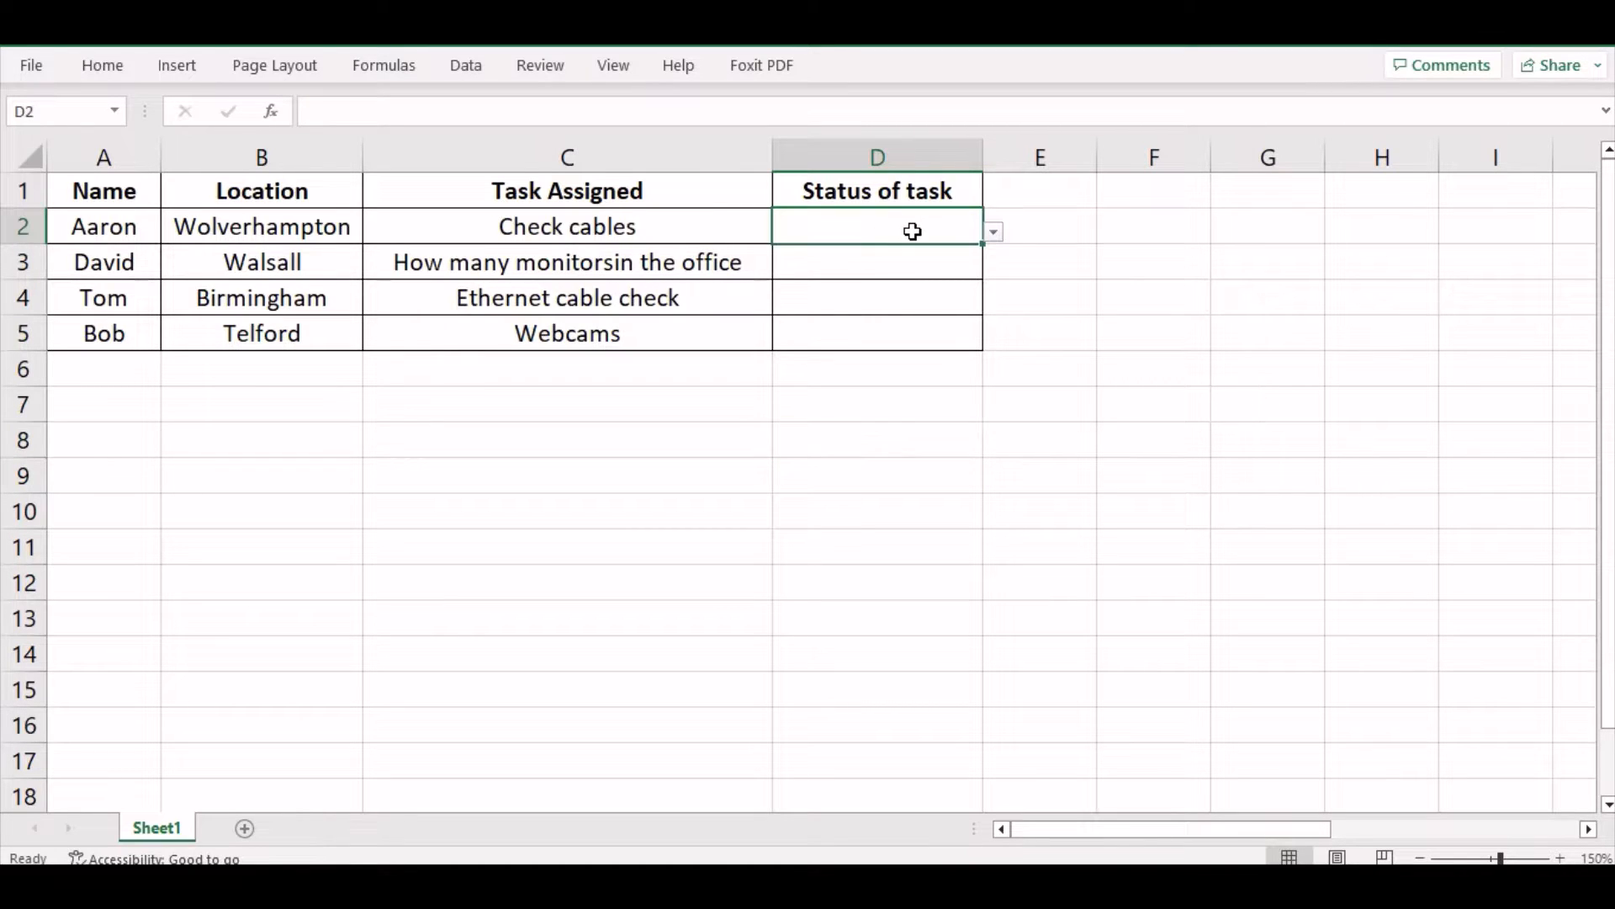
click(993, 232)
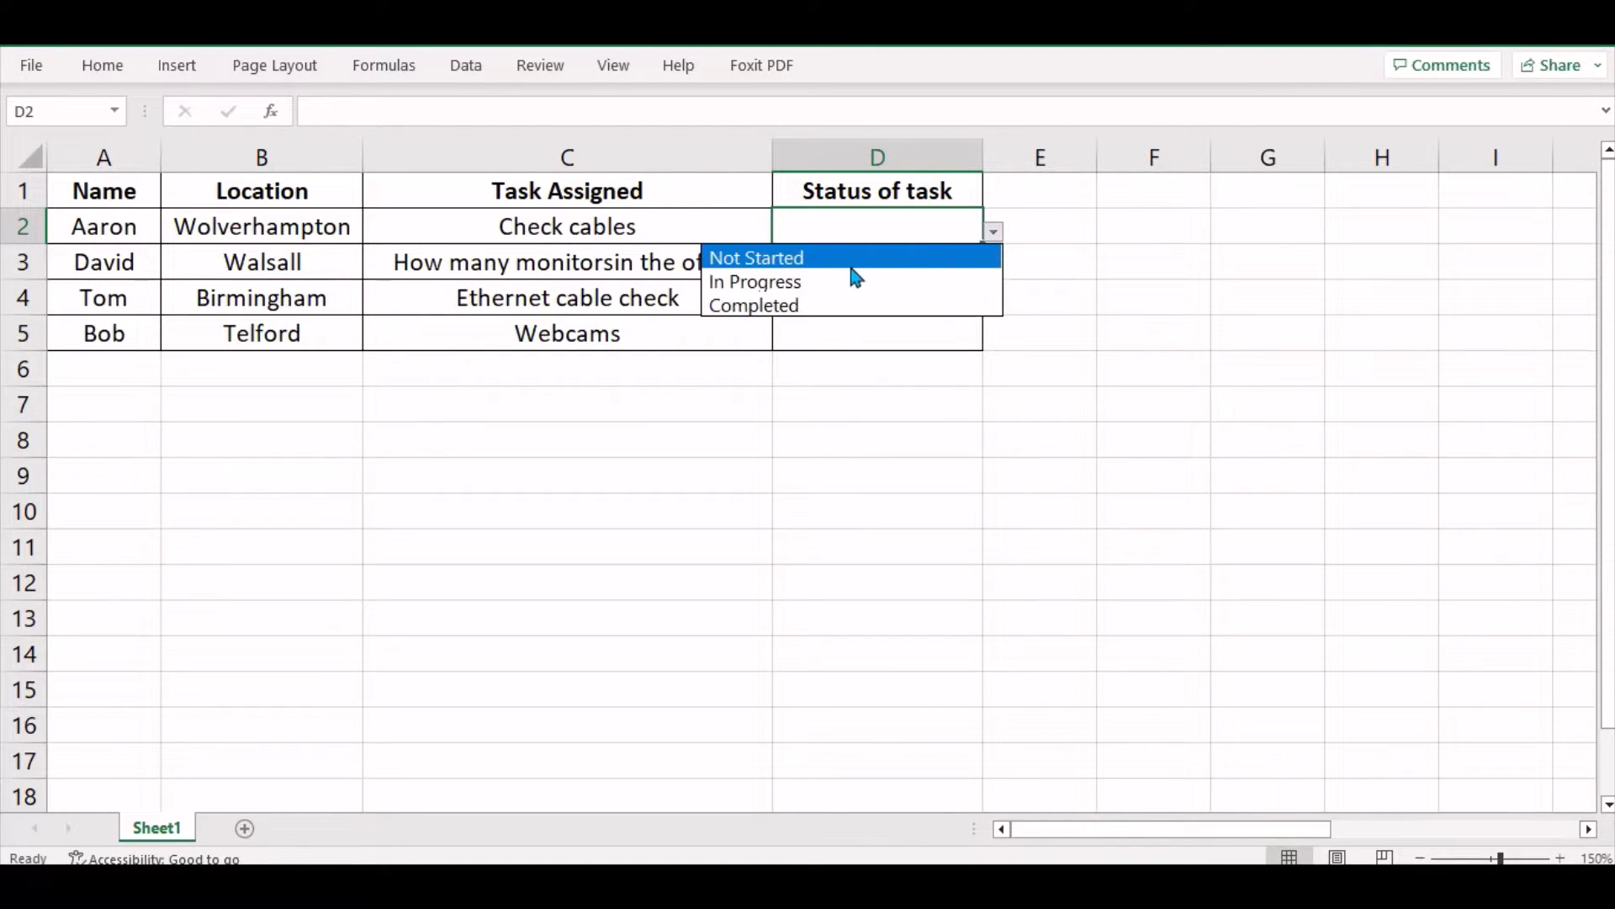
click(849, 263)
click(884, 262)
click(994, 267)
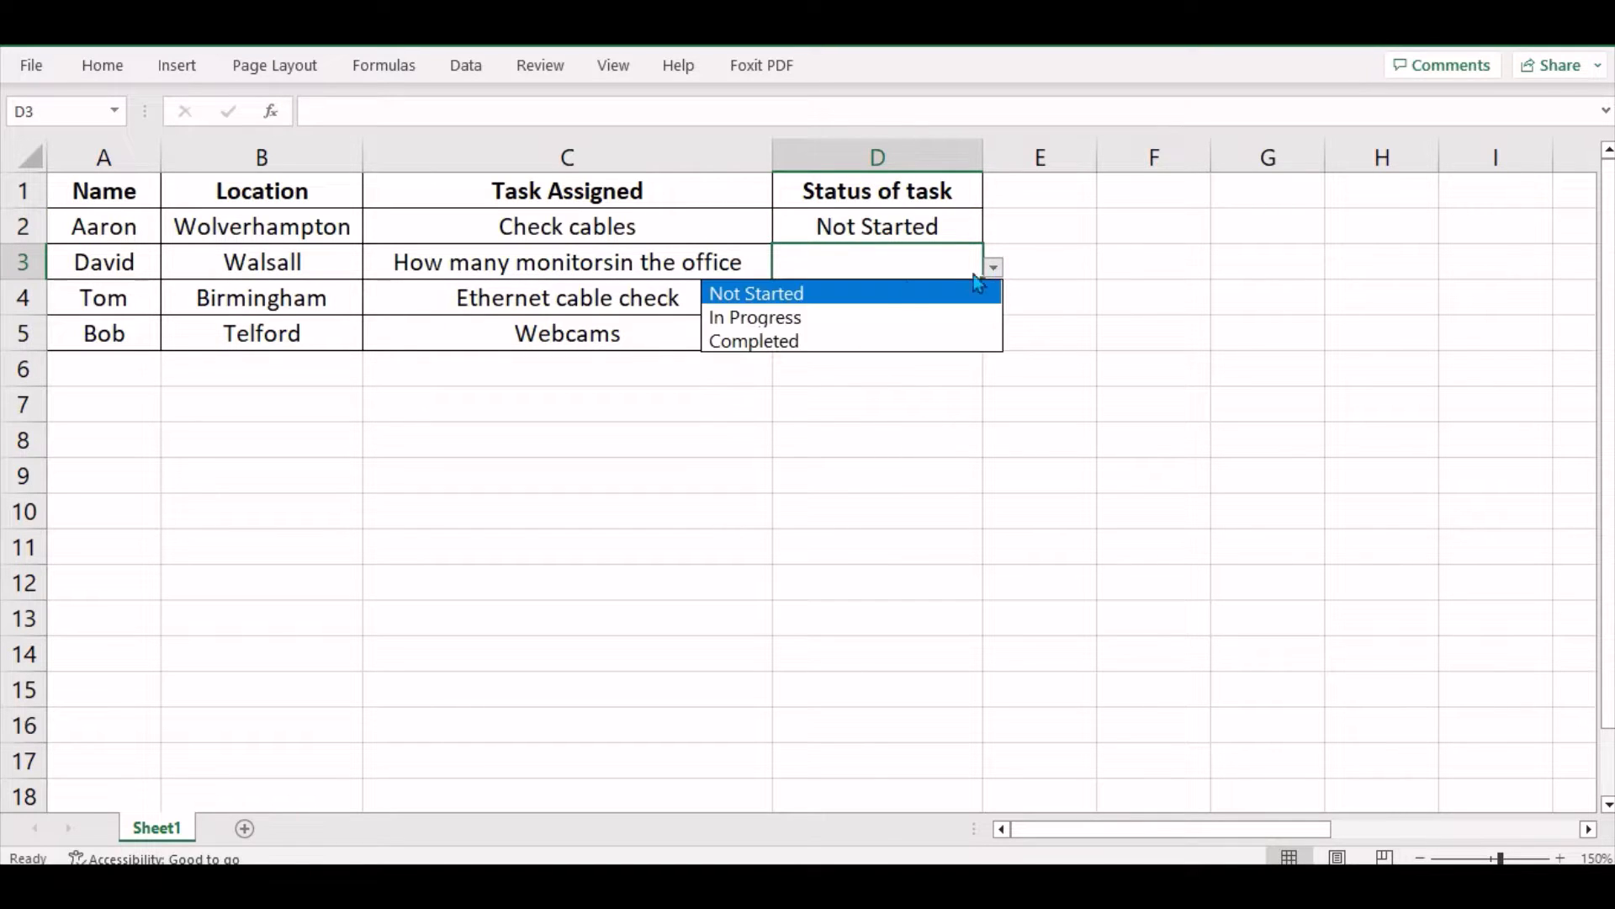
click(802, 301)
Step: Choose "In Progress" in cell D4 and "Completed" in cell D5 from their status drop-down lists
click(893, 298)
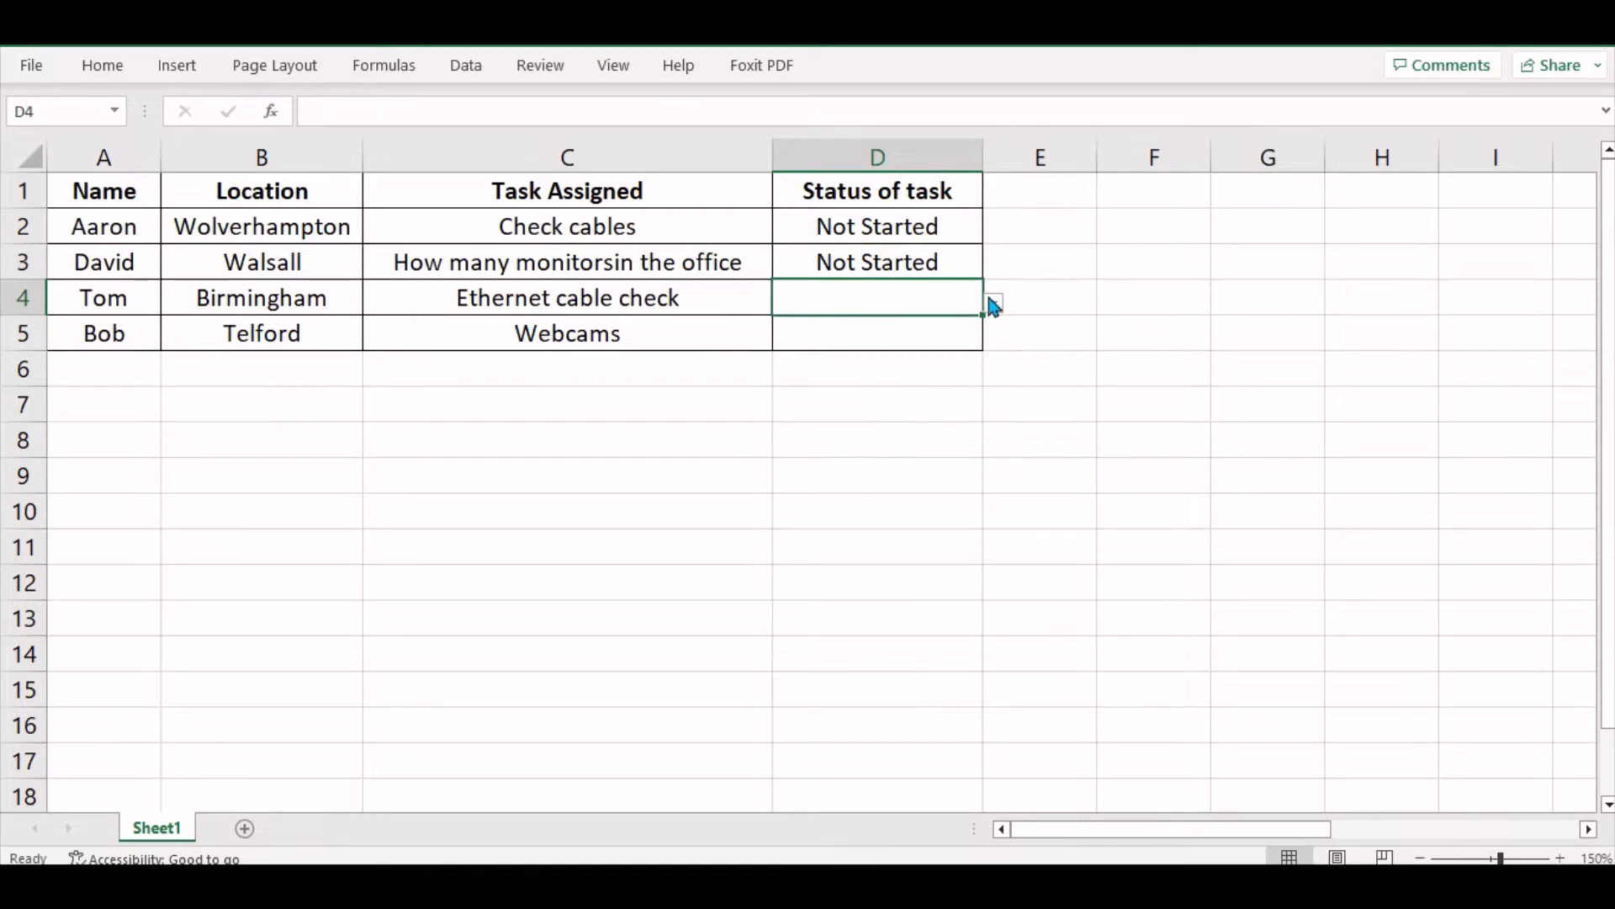
click(994, 302)
click(773, 368)
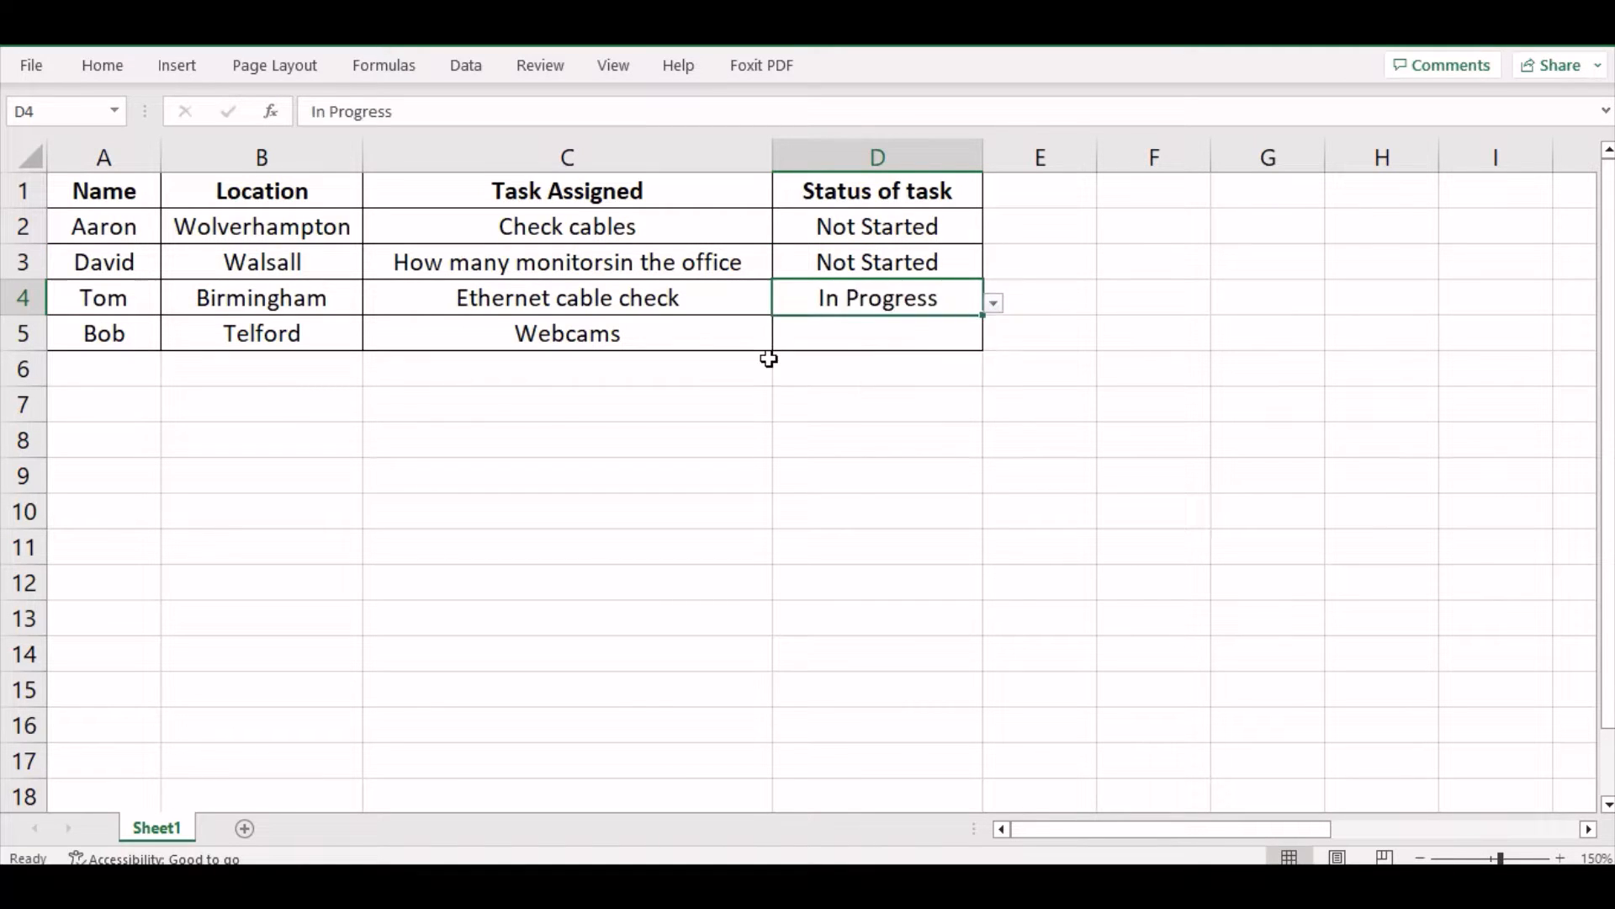
click(921, 341)
click(994, 338)
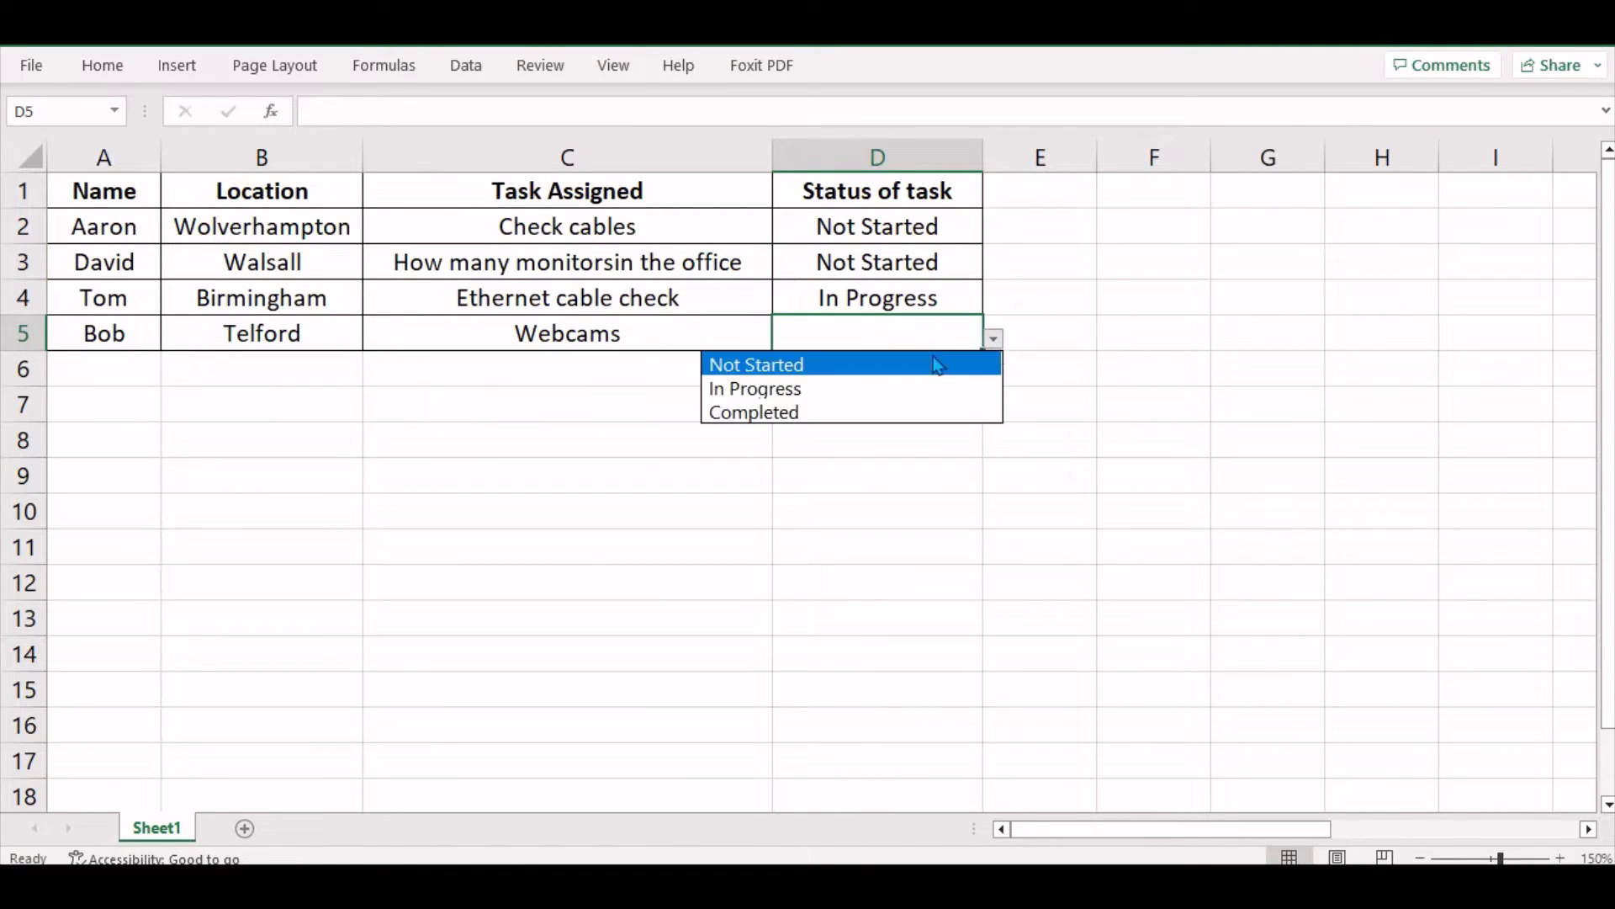
click(794, 412)
click(921, 415)
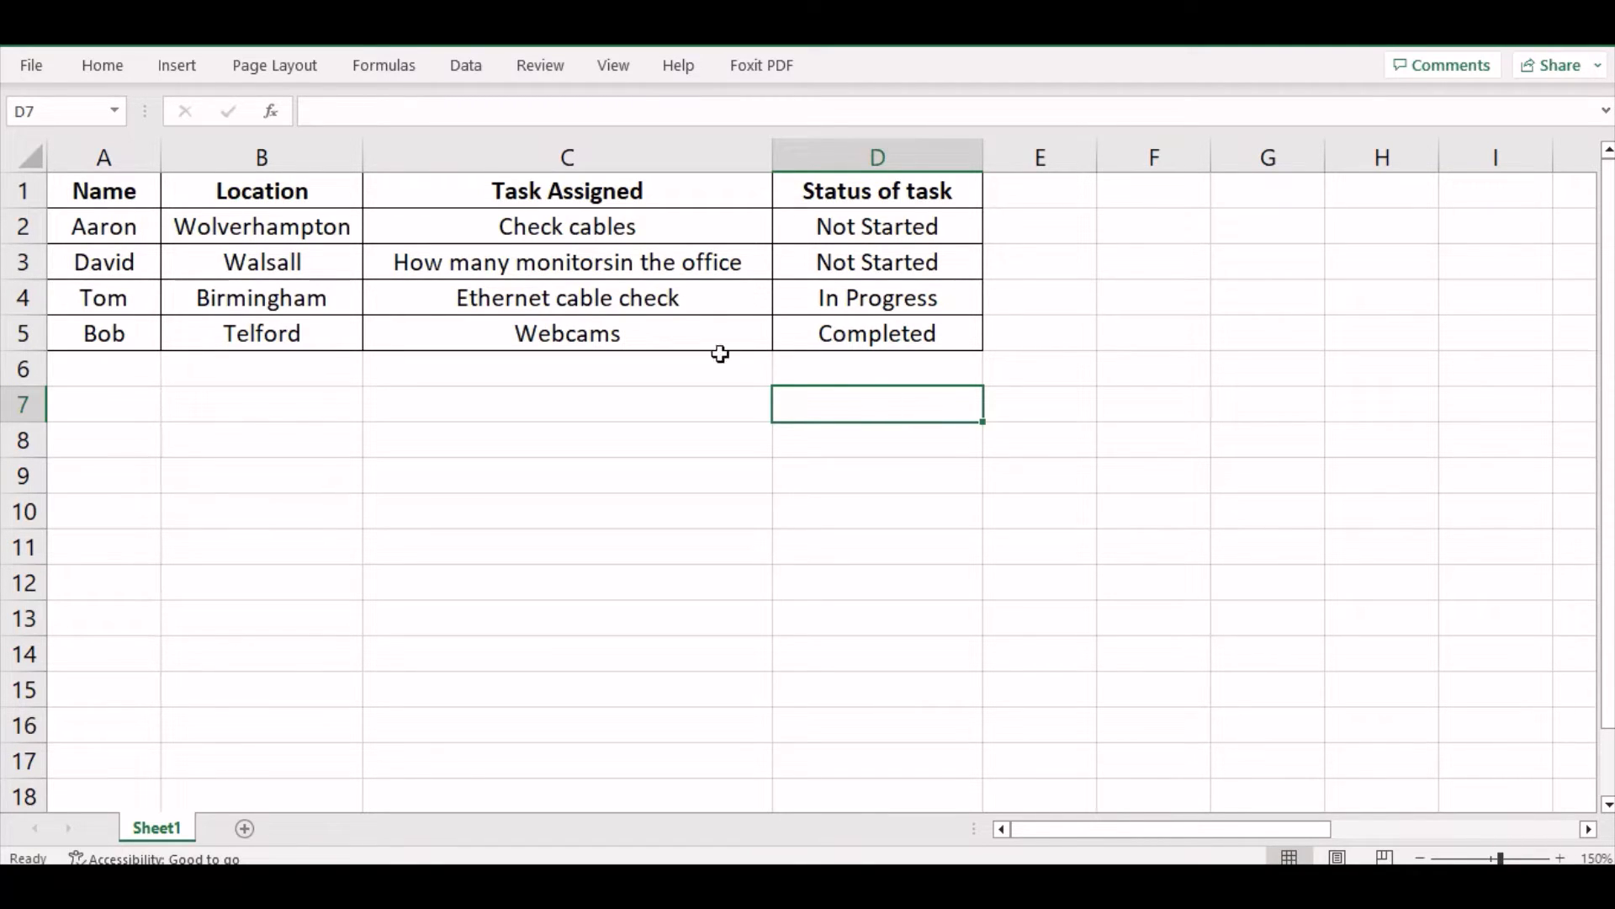
Step: Review the drop-down options of the Location cell B2 and the Status of task cell D2 without changing either choice
click(320, 229)
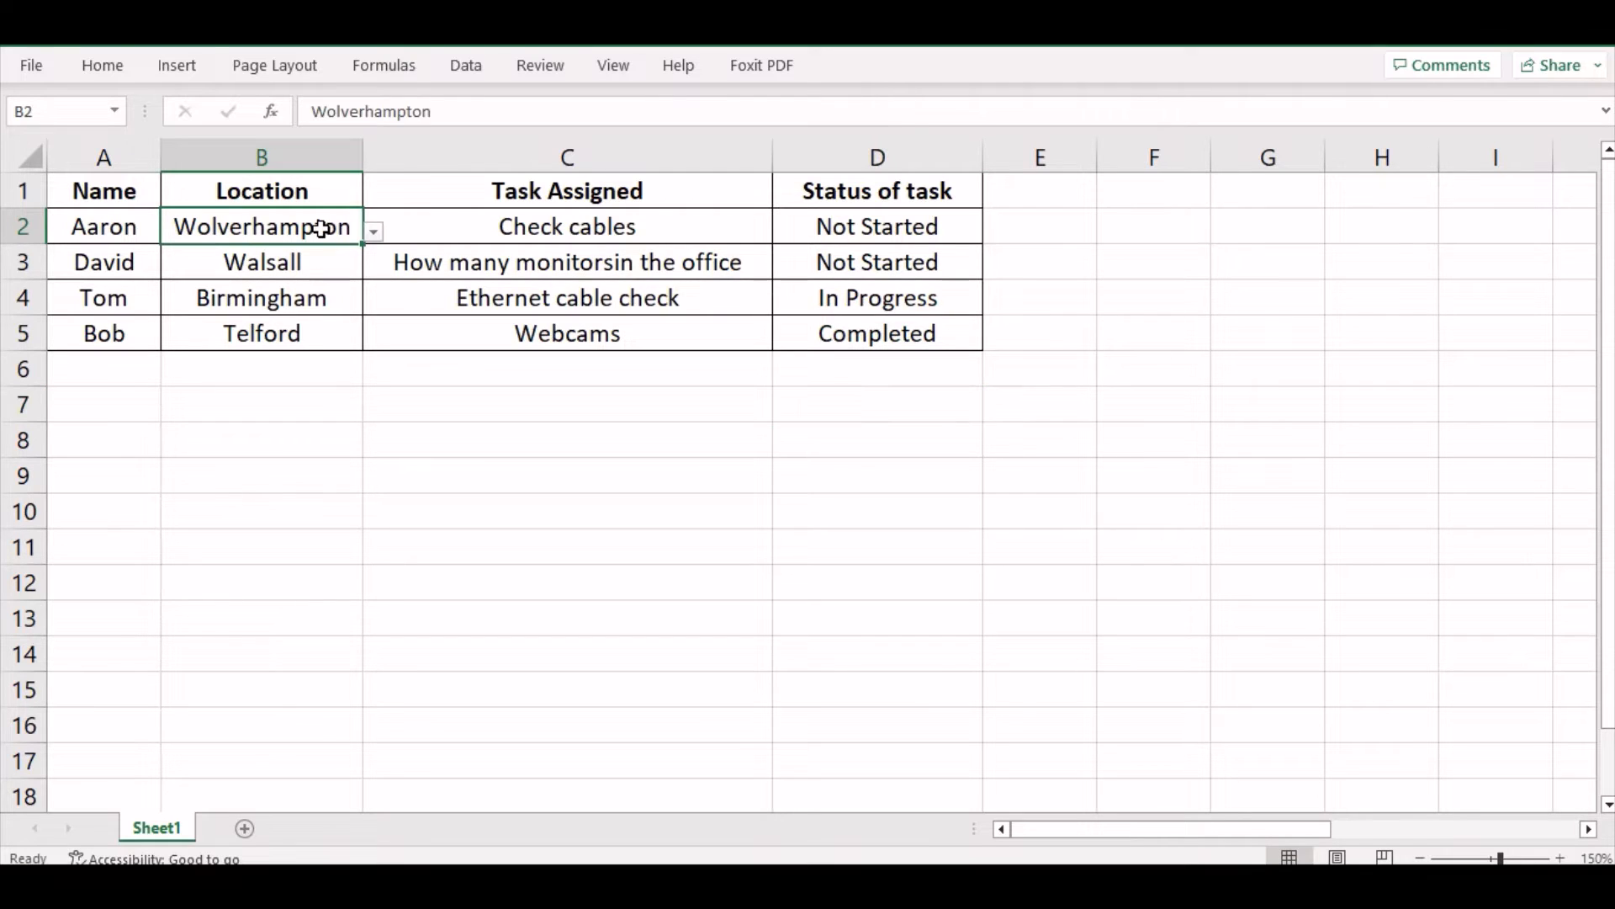
click(375, 237)
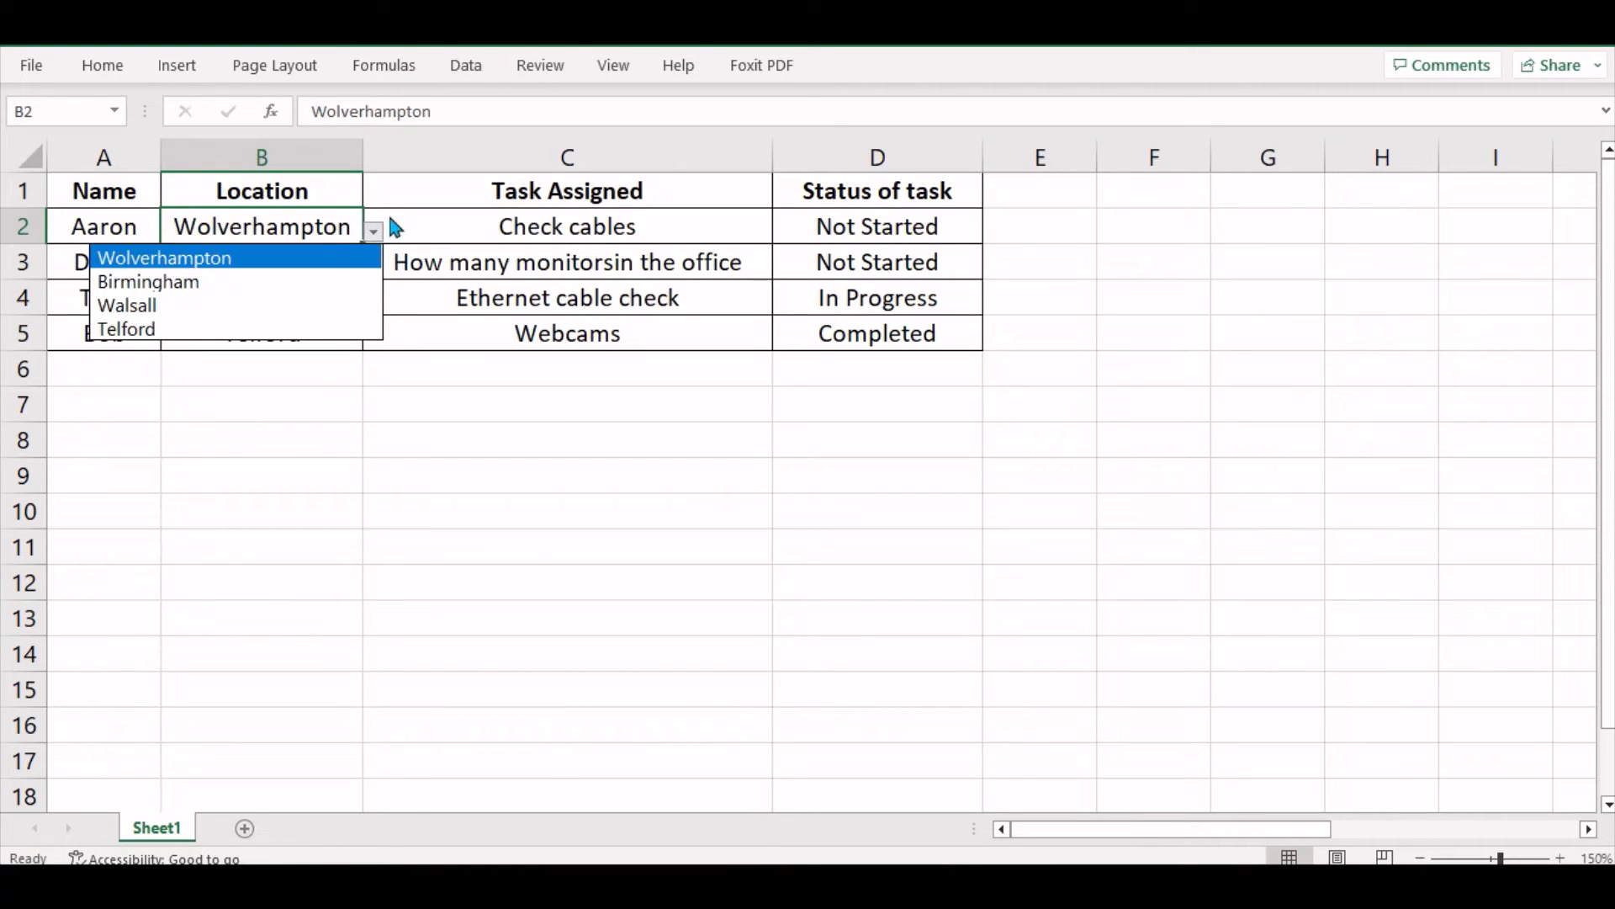
click(495, 393)
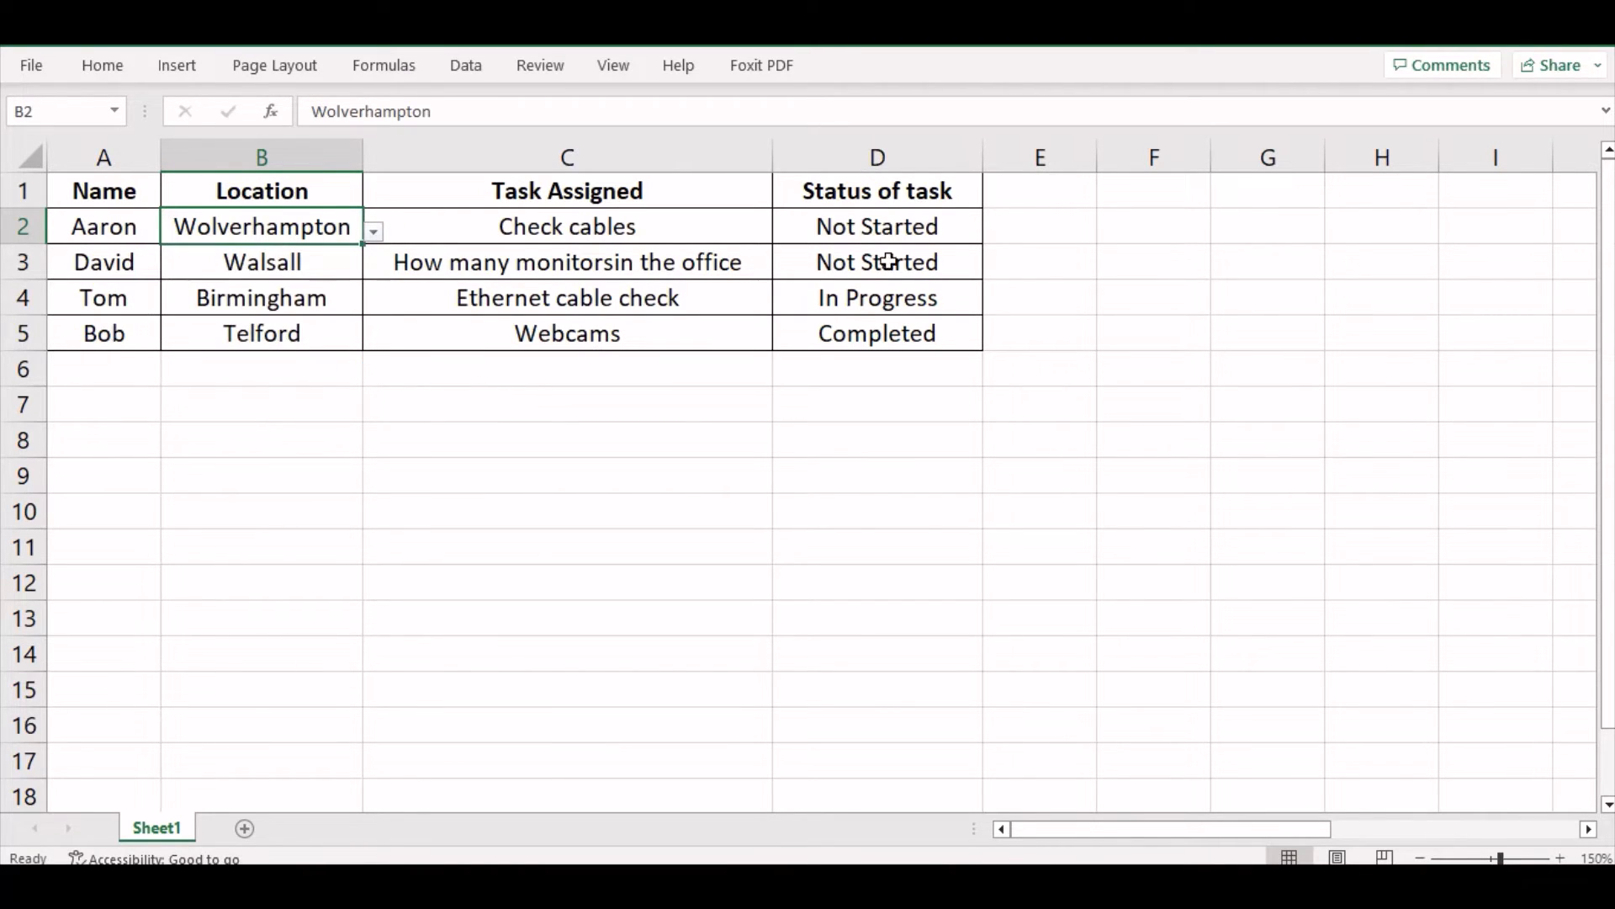
click(925, 226)
click(994, 231)
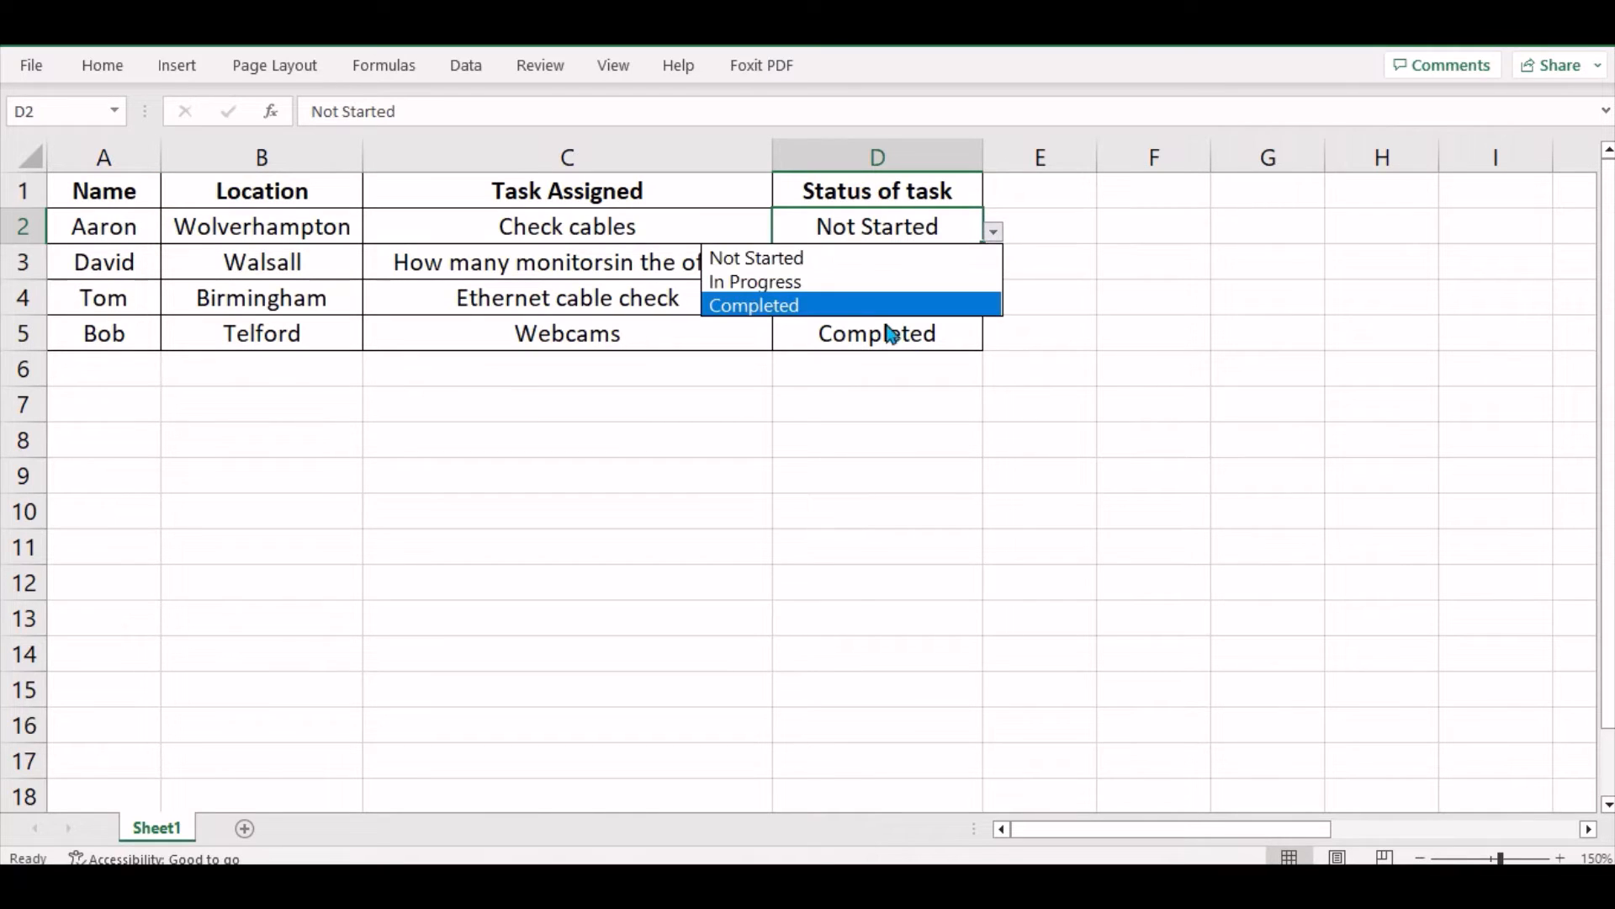
click(885, 405)
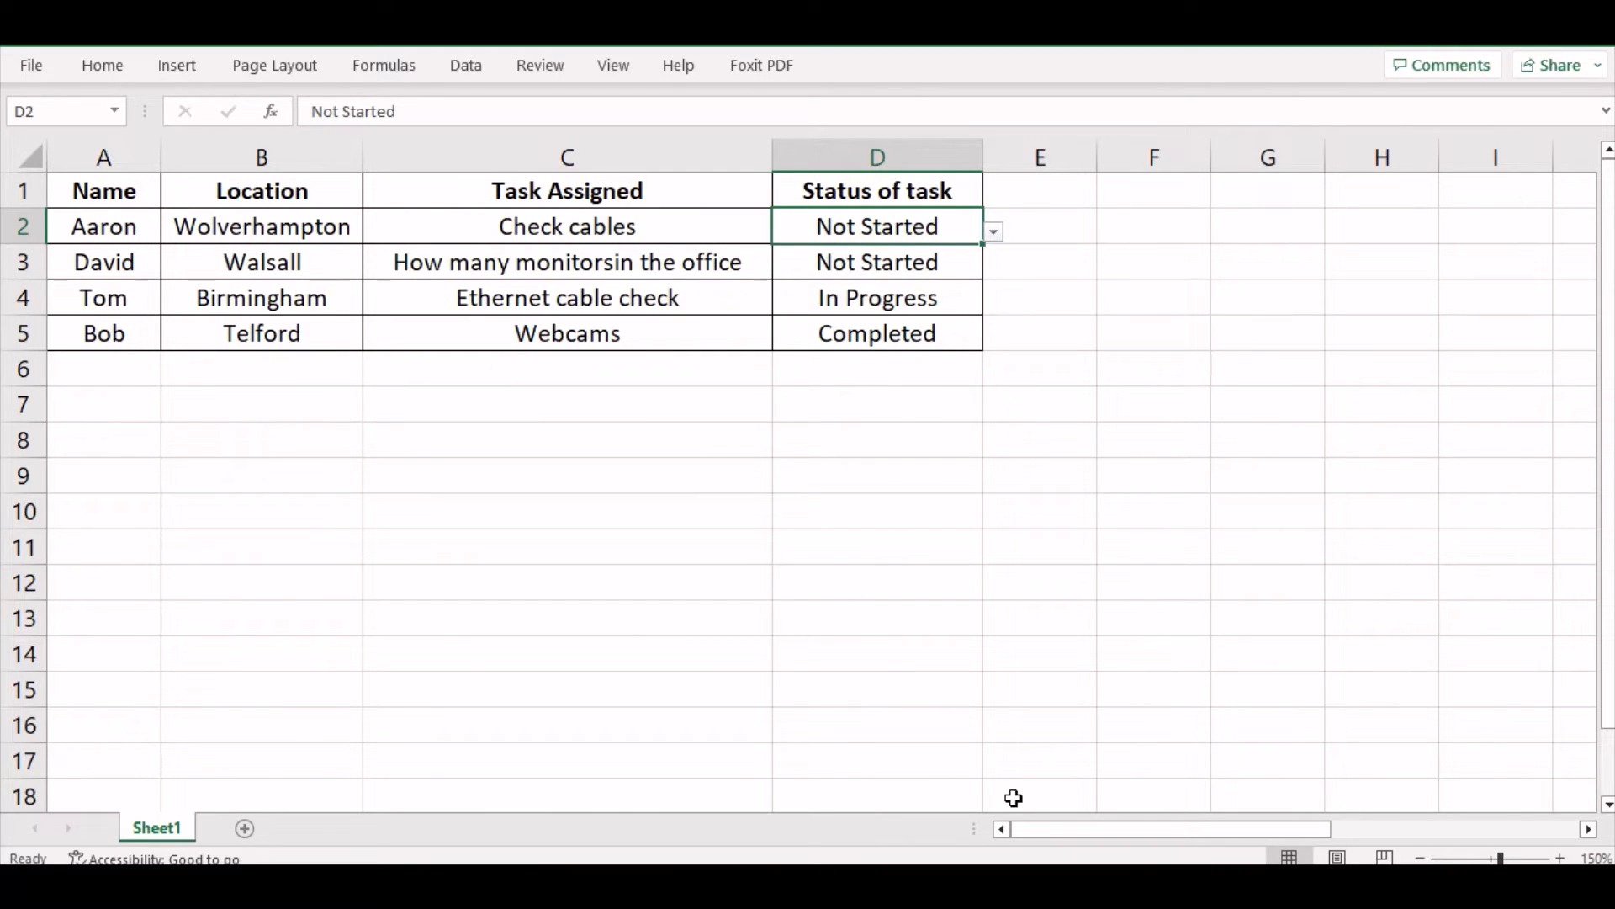
mouse_move(1052, 835)
mouse_down()
mouse_move(1119, 841)
mouse_move(1029, 839)
mouse_up()
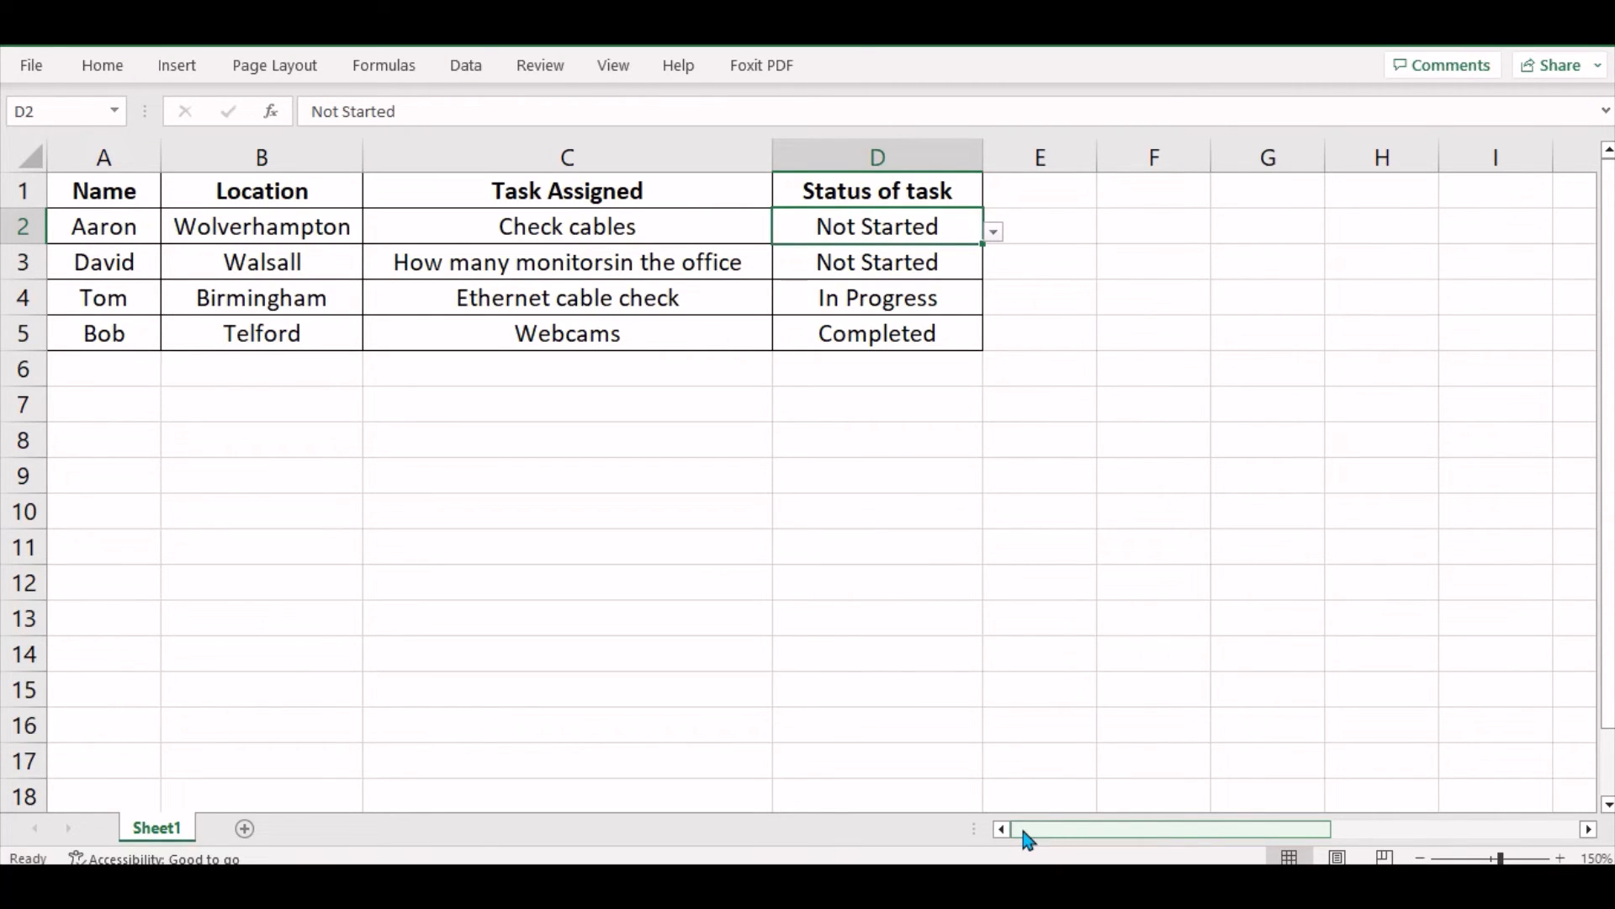
drag(1028, 839, 989, 858)
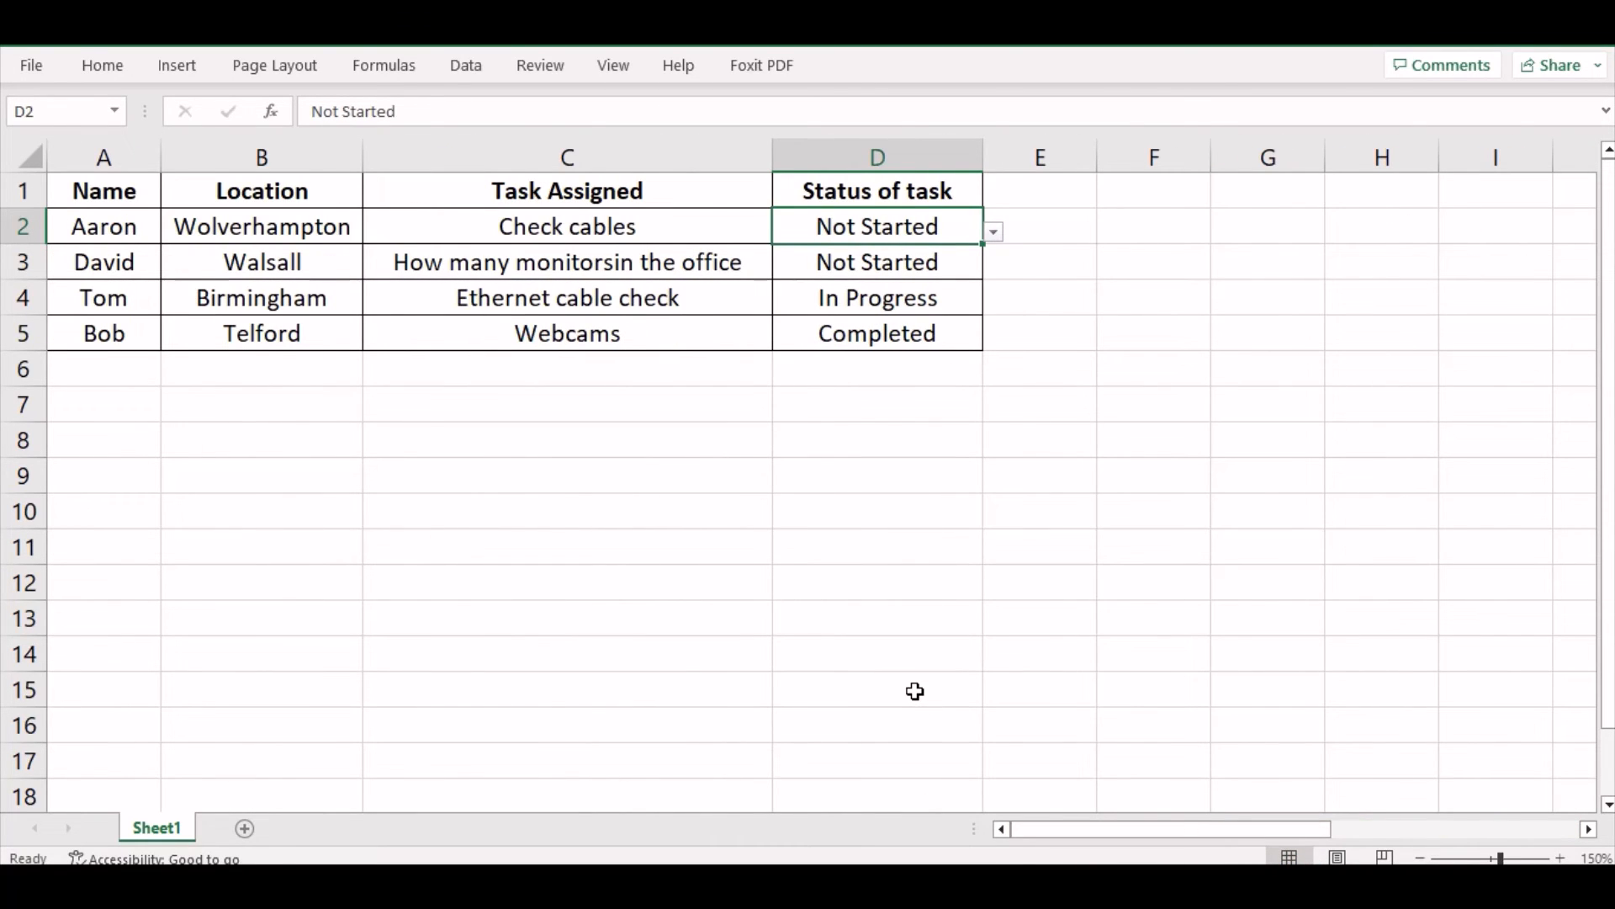